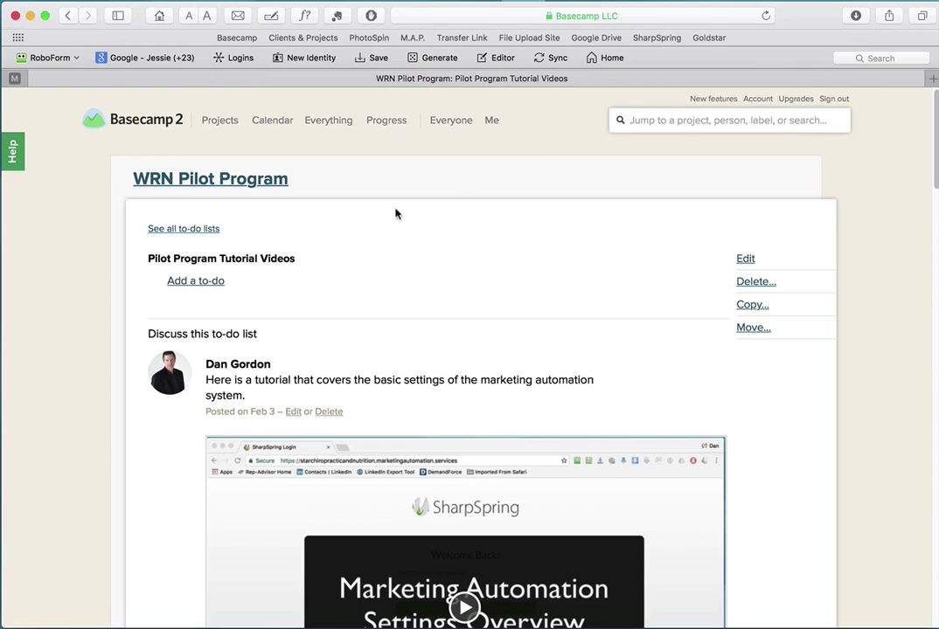
mouse_move(218, 266)
scroll(638, 304, "down", 15)
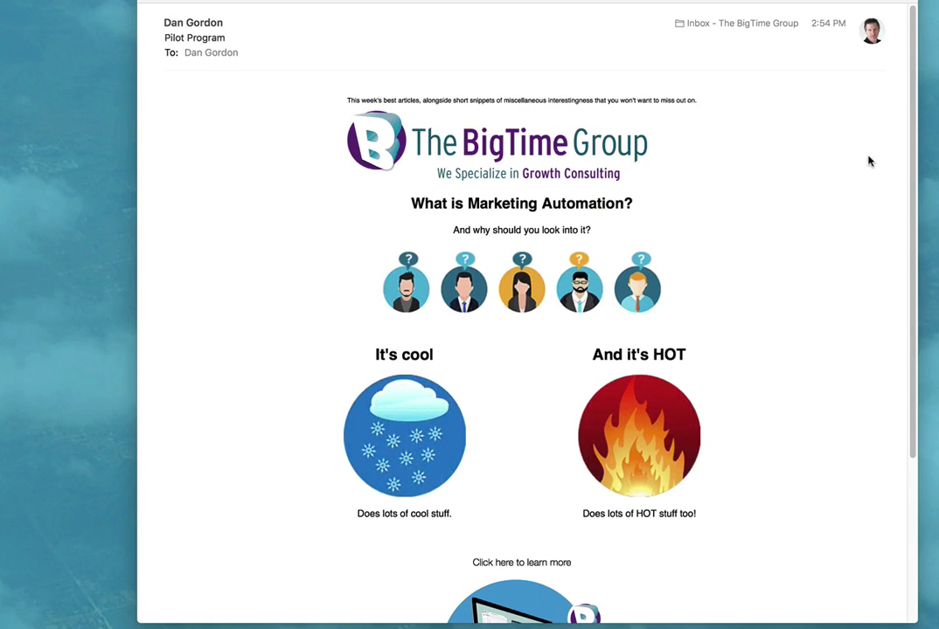
scroll(869, 161, "down", 5)
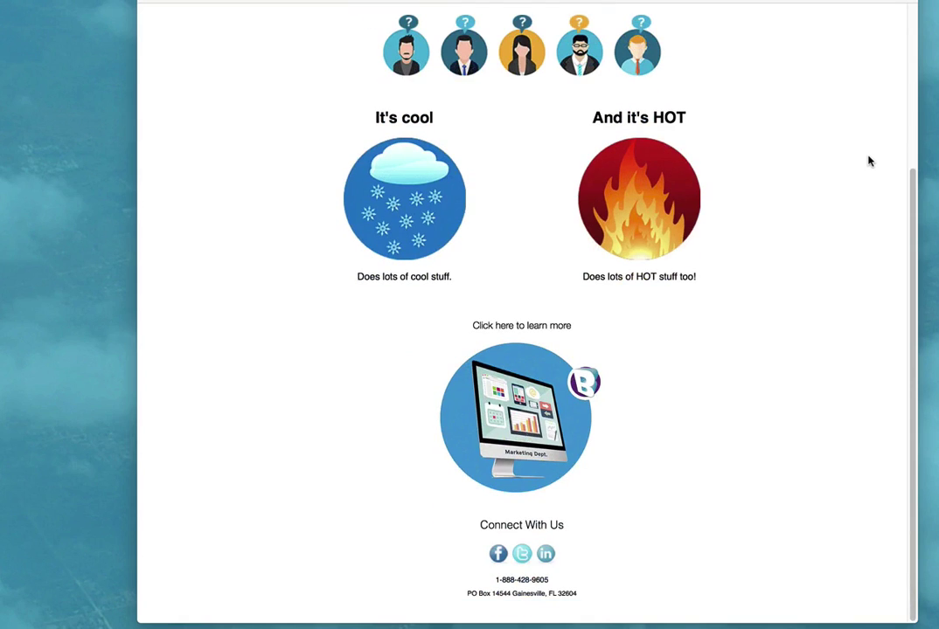
scroll(870, 161, "up", 5)
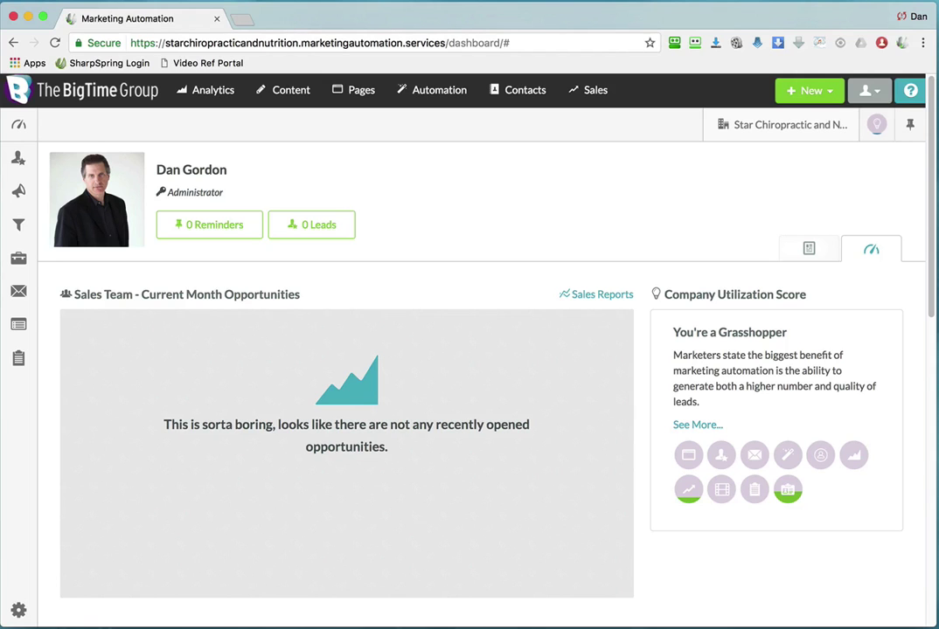
Start a new Media Center item named "Scotty" and enable Share with Team, Available in Emails and Available in Contact Manager
mouse_move(290, 95)
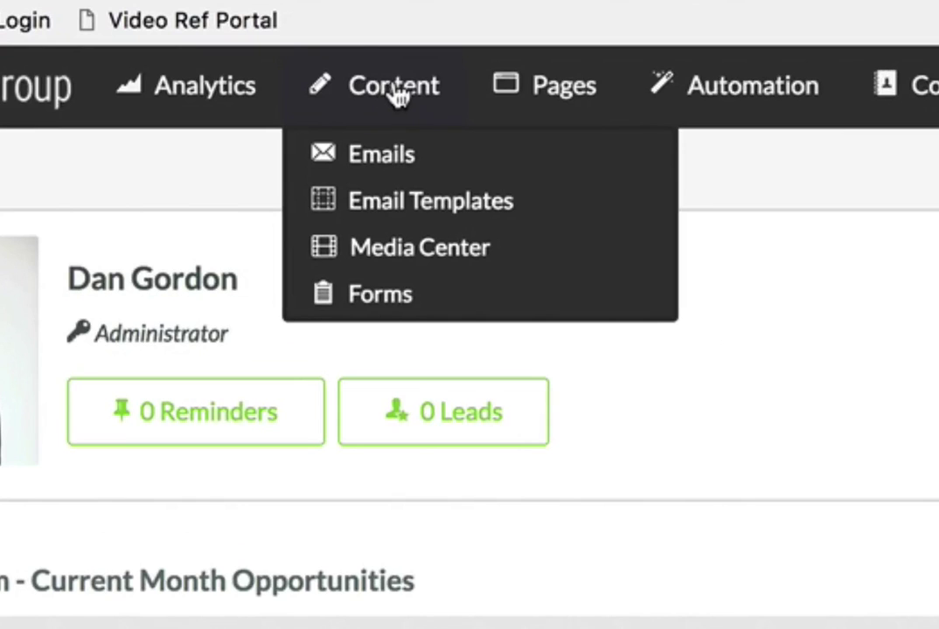
left_click(449, 258)
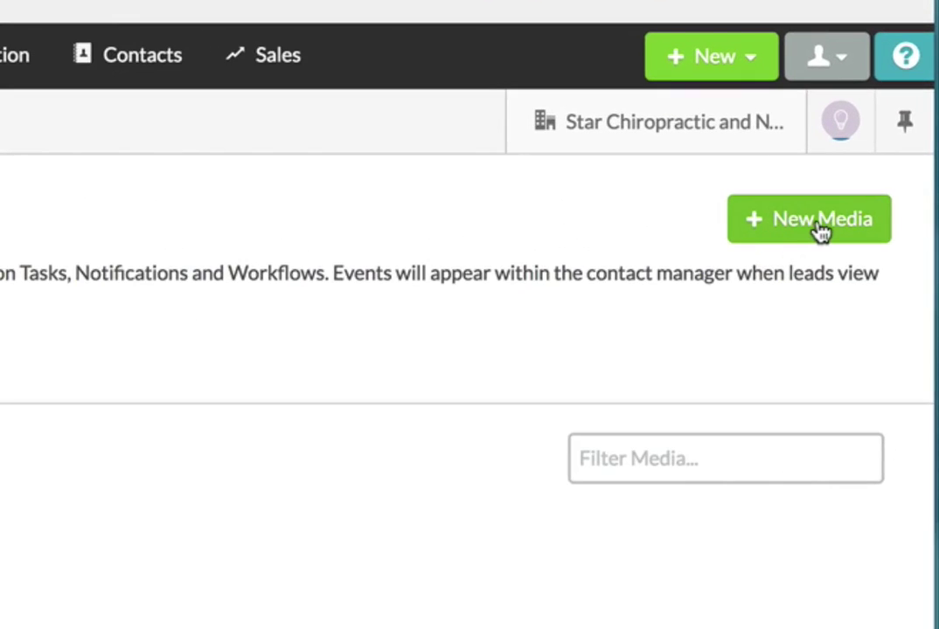
left_click(820, 227)
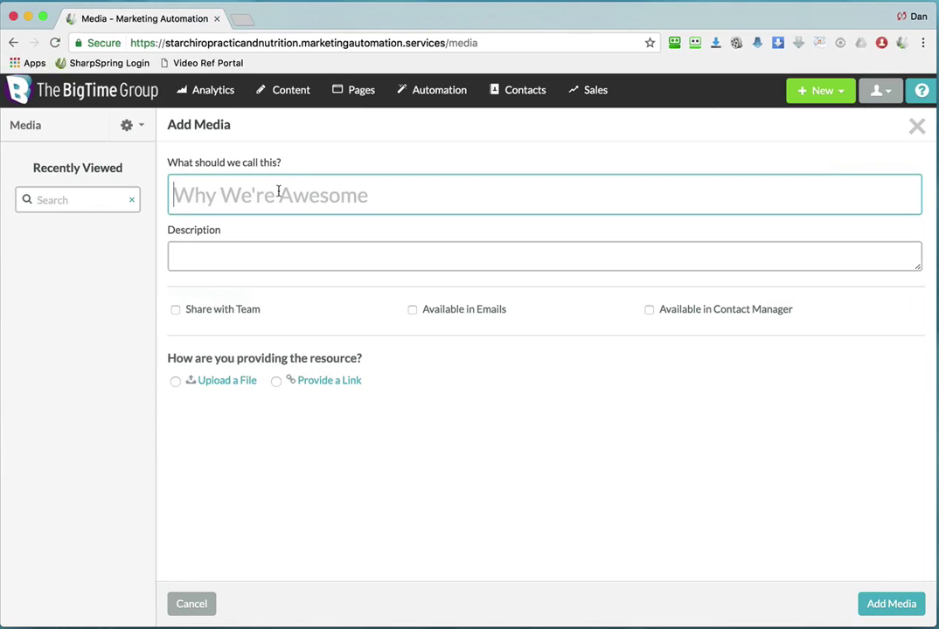
type("Scotty")
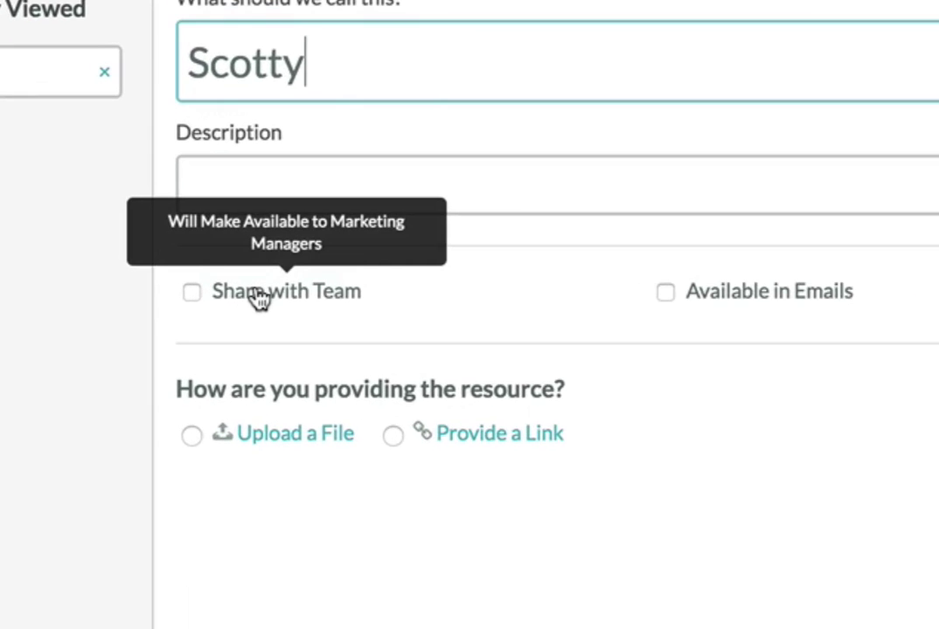
left_click(223, 312)
left_click(694, 304)
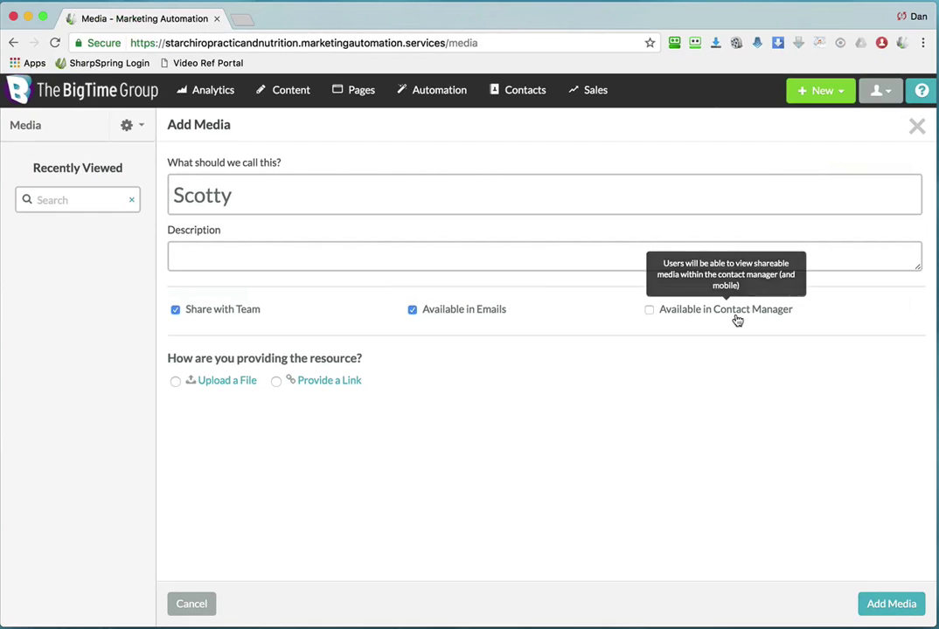
left_click(737, 320)
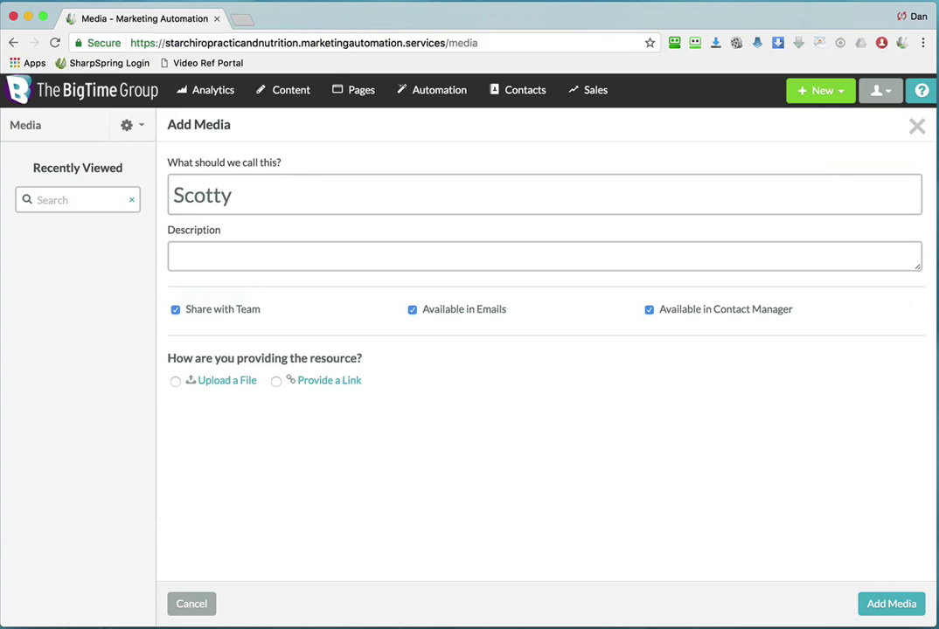
key("super+Tab")
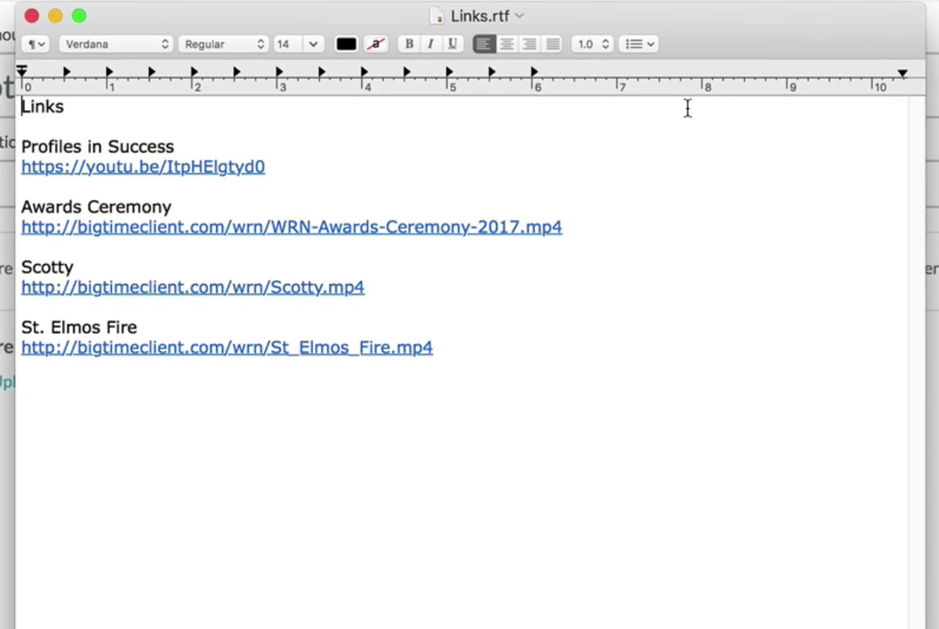
left_click_drag(366, 289, 21, 288)
key("super+c")
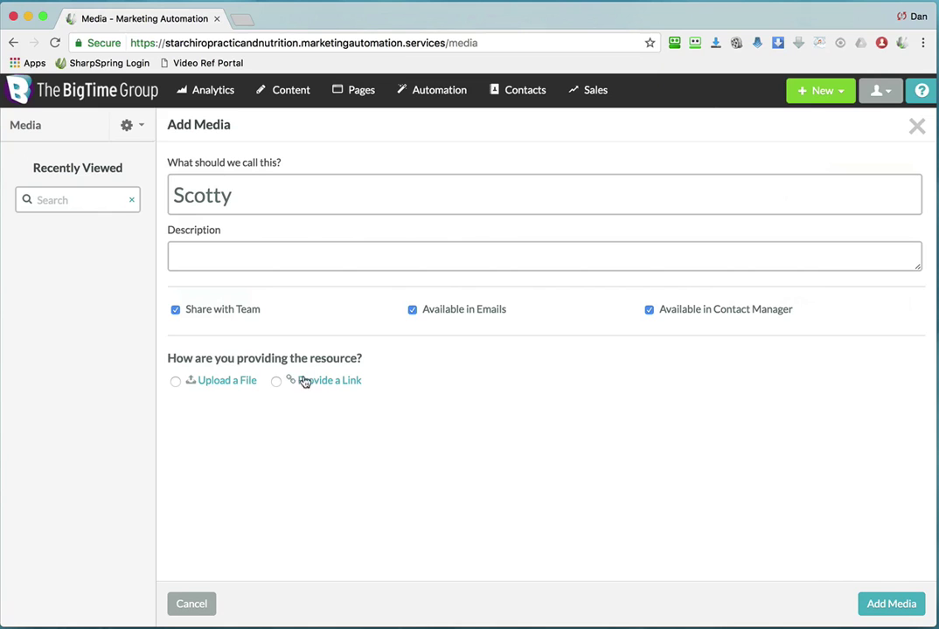
left_click(276, 382)
left_click(270, 429)
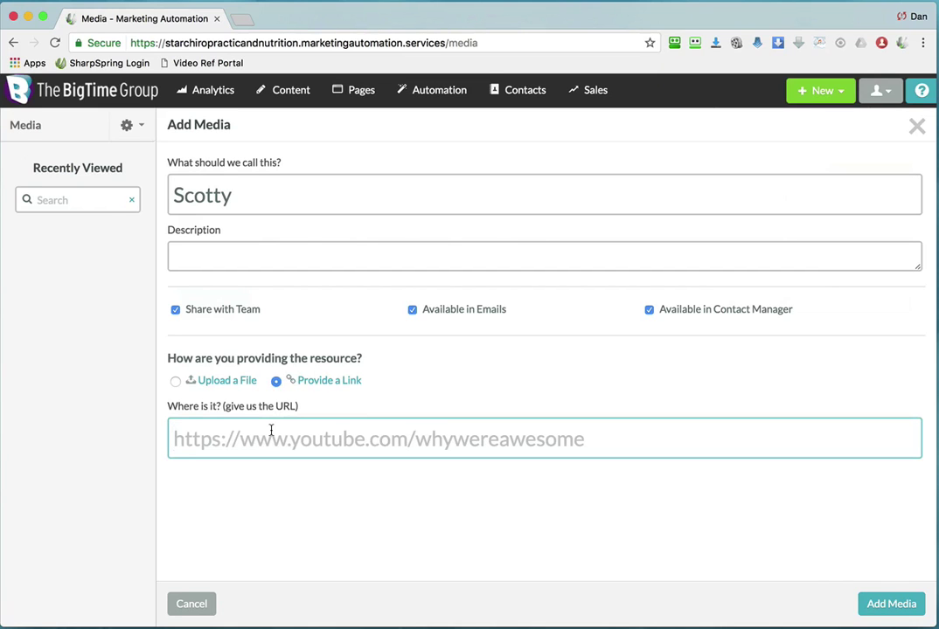
key("super+v")
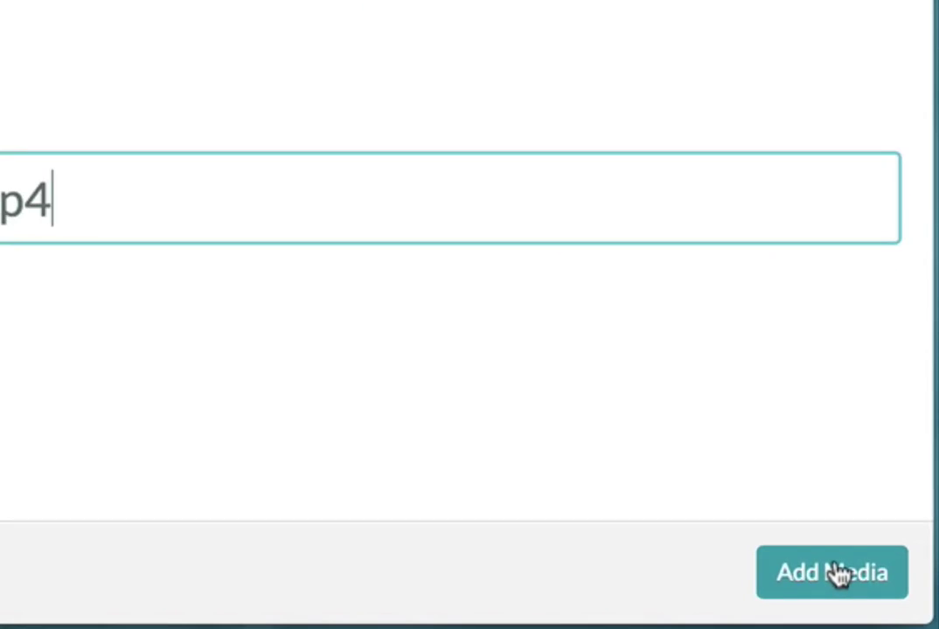
left_click(893, 603)
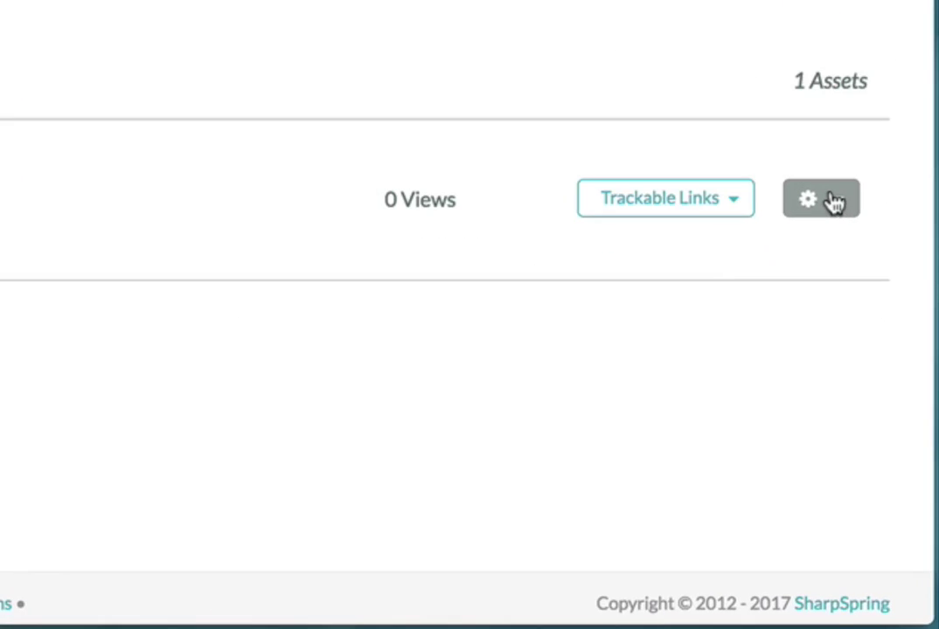
Move the Scotty media item into a new folder named "Videos"
left_click(835, 202)
mouse_move(752, 364)
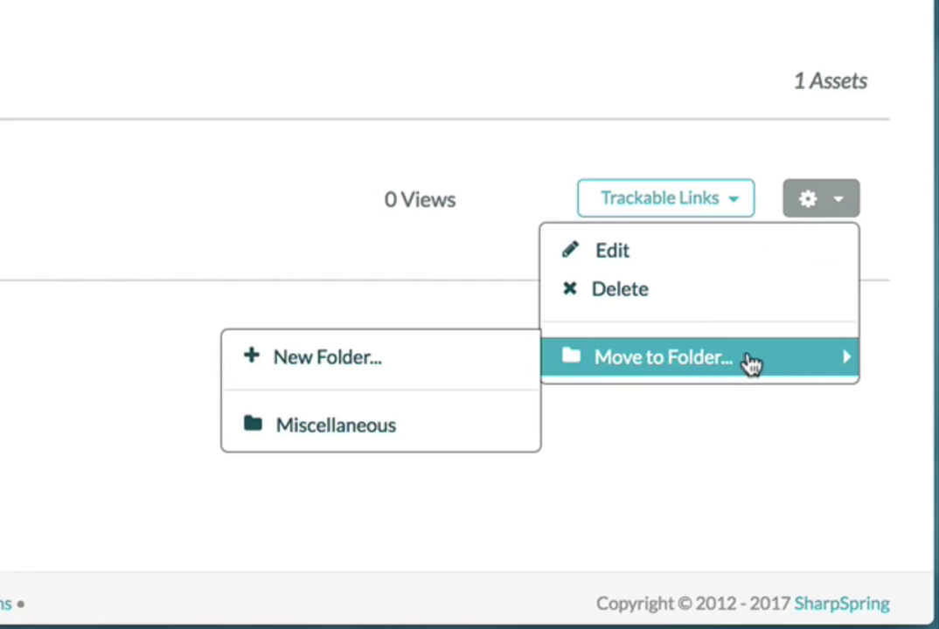
left_click(410, 357)
left_click(182, 190)
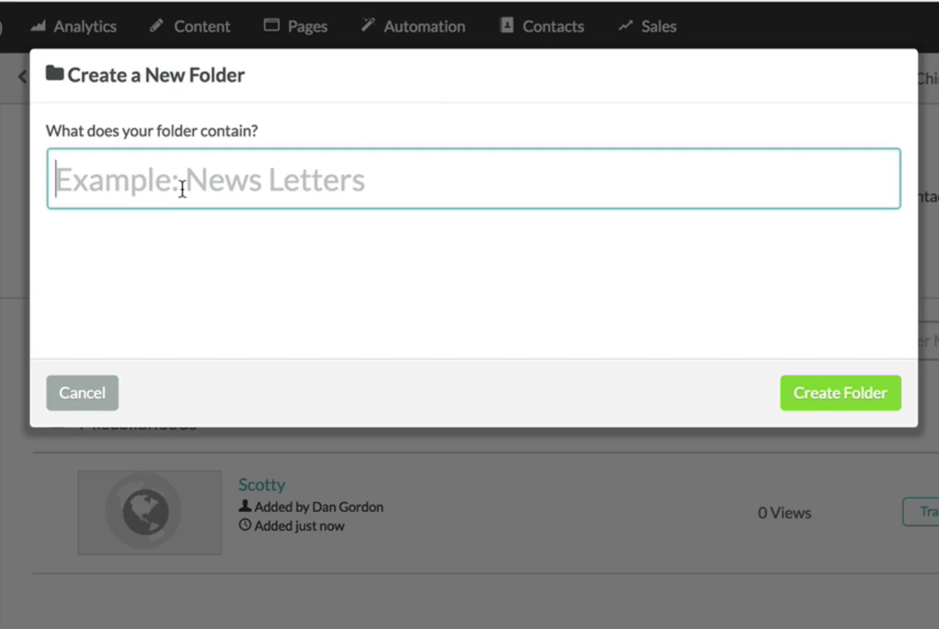
type("Videos")
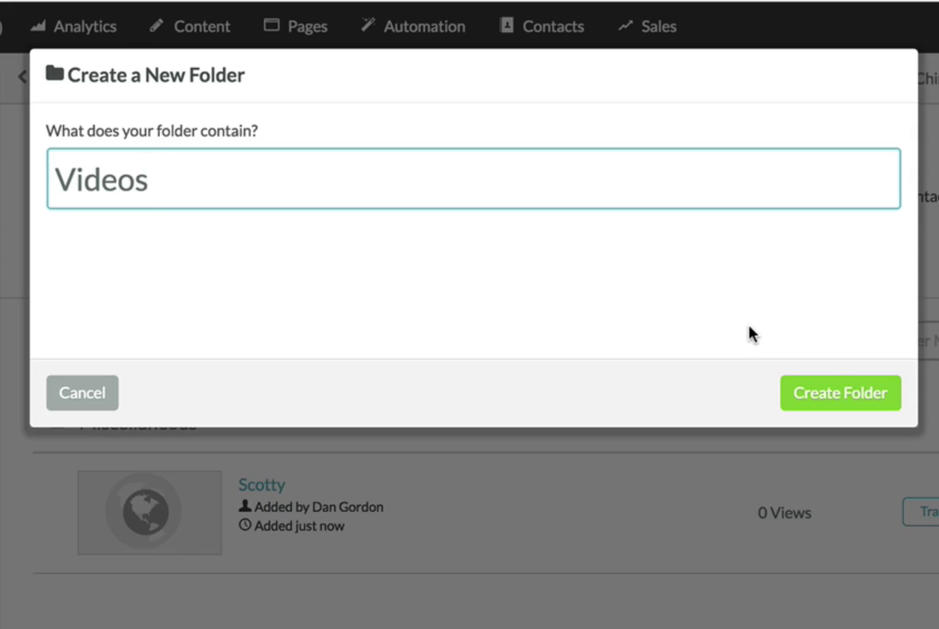
left_click(857, 391)
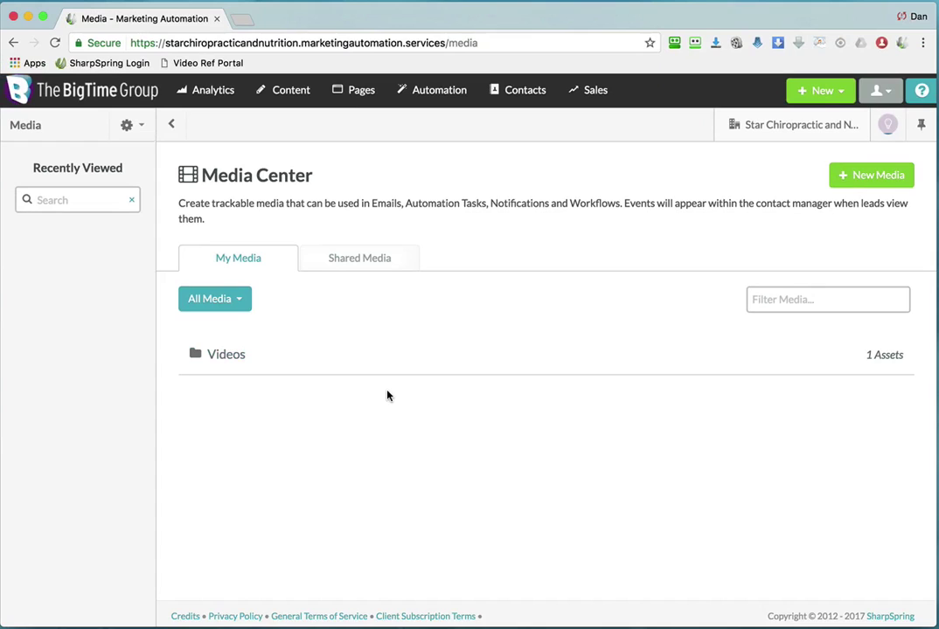
Start another media item titled with the two men's first names and enable team sharing, email availability and contact manager availability
left_click(858, 175)
left_click(311, 194)
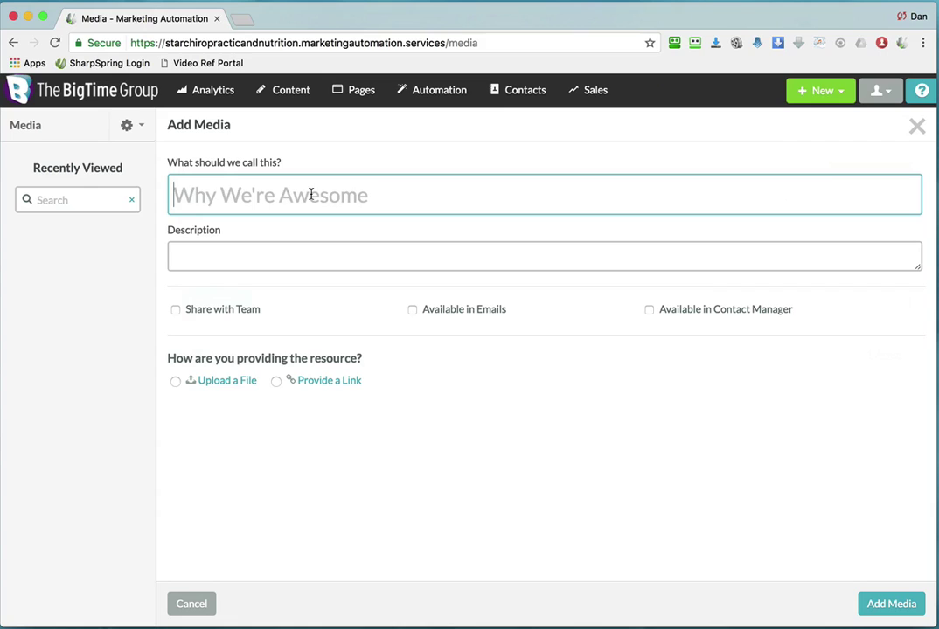
type("Dan and Doug")
left_click(176, 309)
left_click(413, 309)
left_click(649, 310)
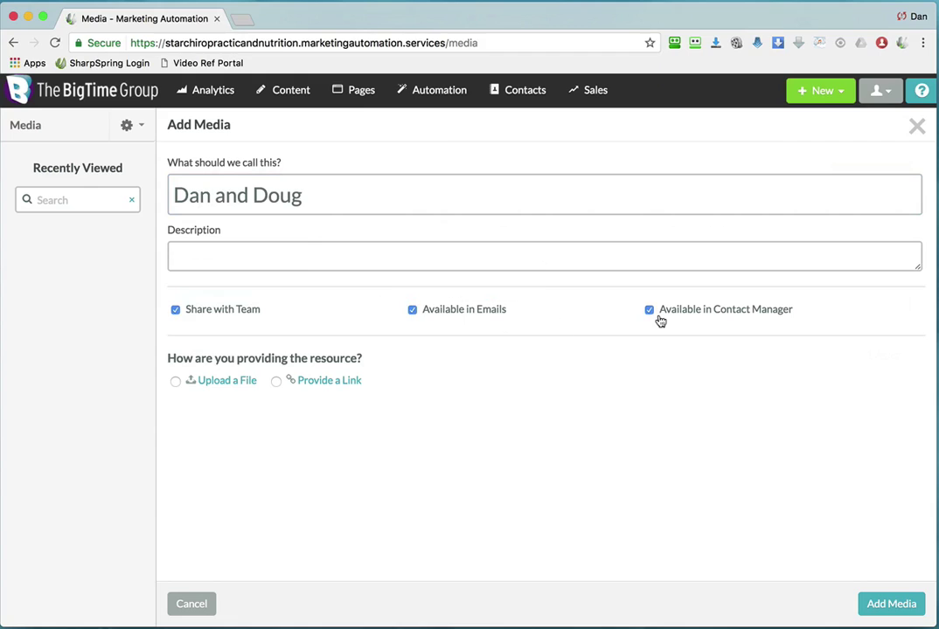
Upload the JPG photo of the two men from the Desktop as the resource and add the media item
left_click(210, 385)
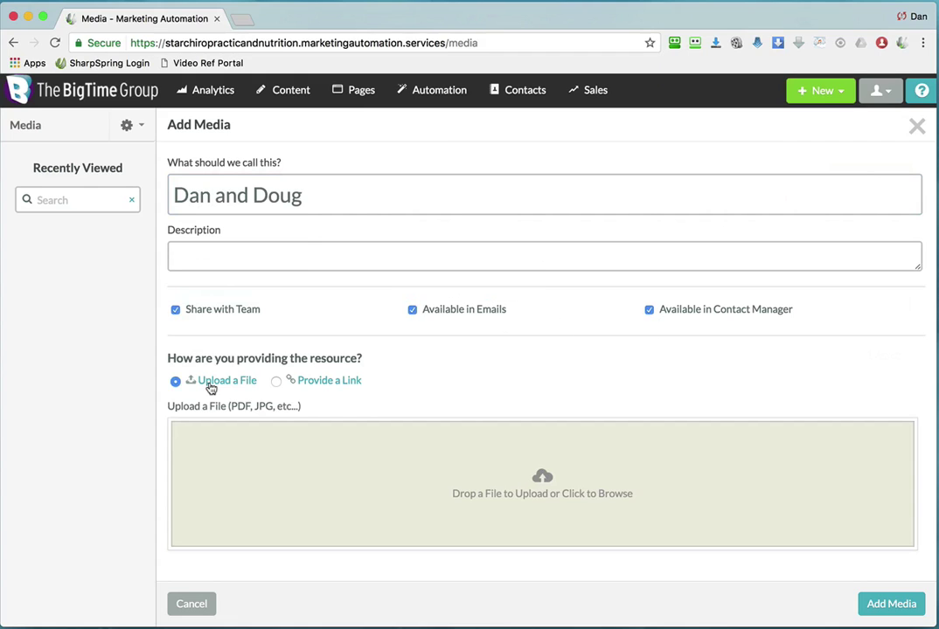
left_click(529, 496)
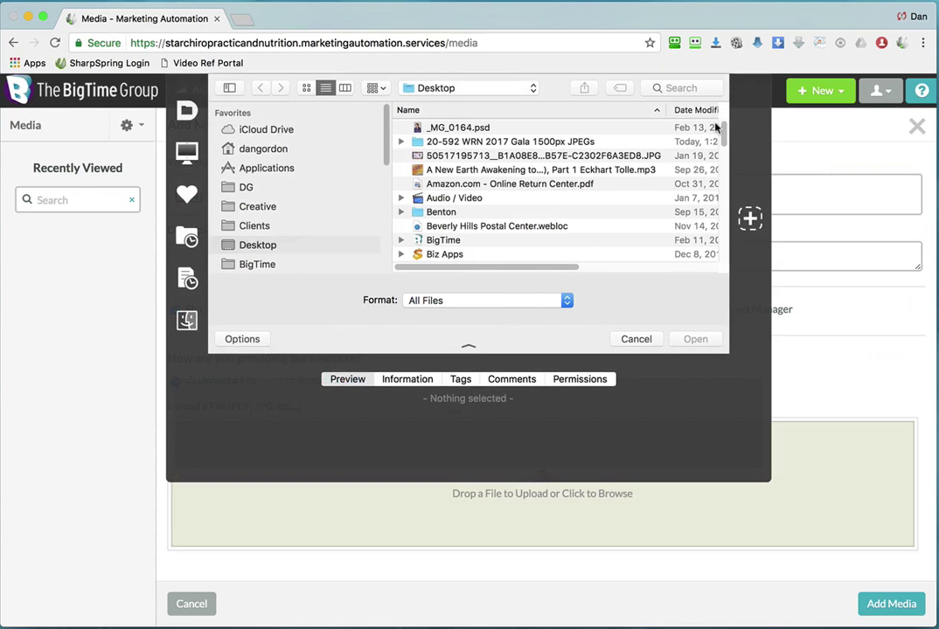
left_click(697, 111)
left_click(463, 141)
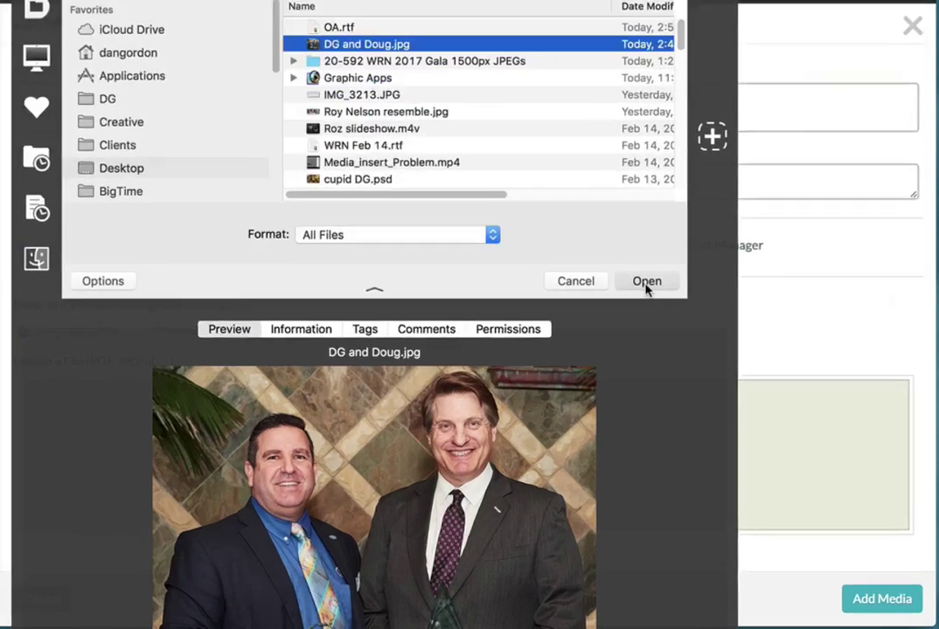
left_click(695, 339)
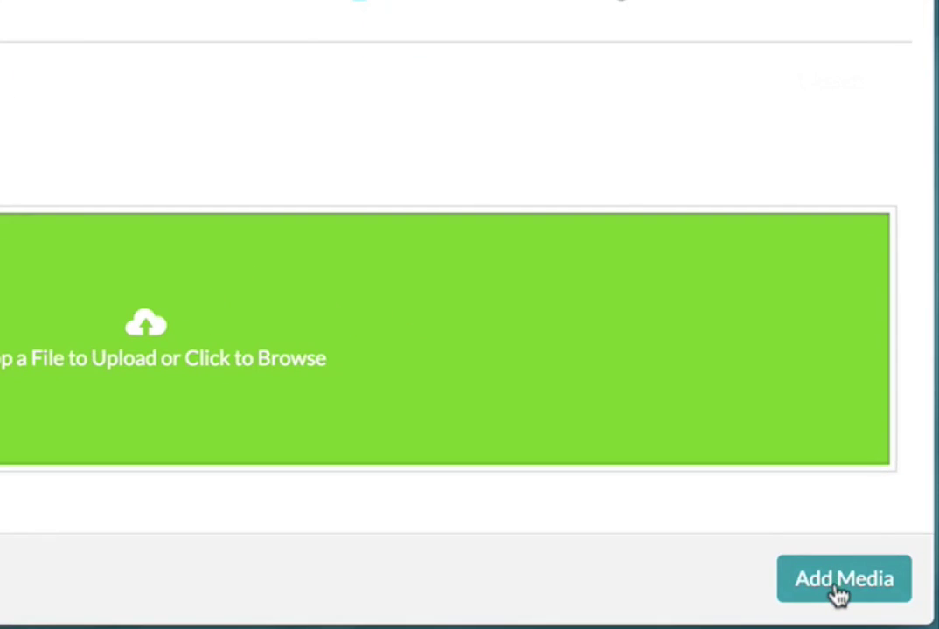
left_click(837, 594)
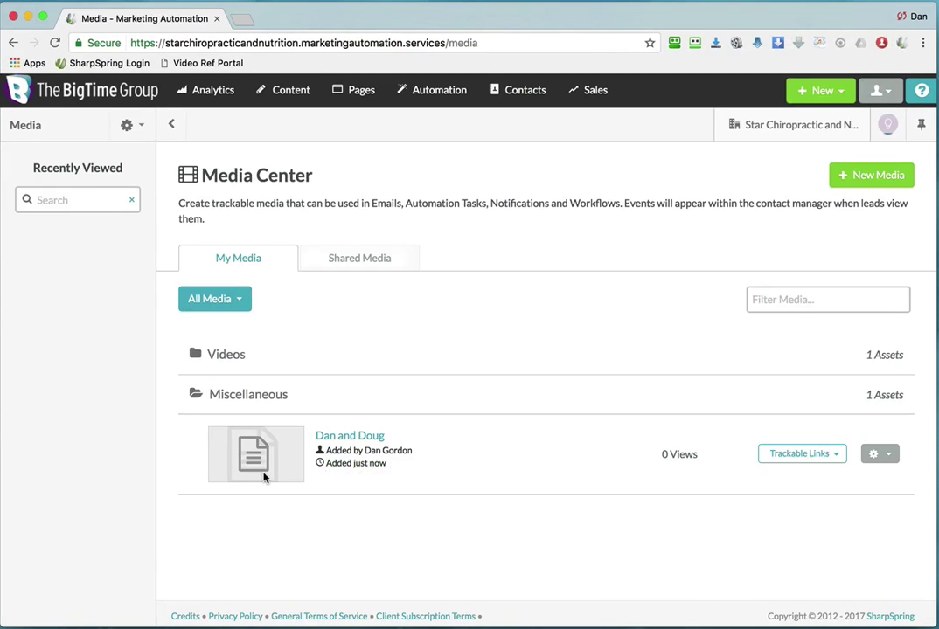
Move the uploaded photo item from Miscellaneous into a new folder named "WRN Images"
left_click(220, 358)
left_click(210, 371)
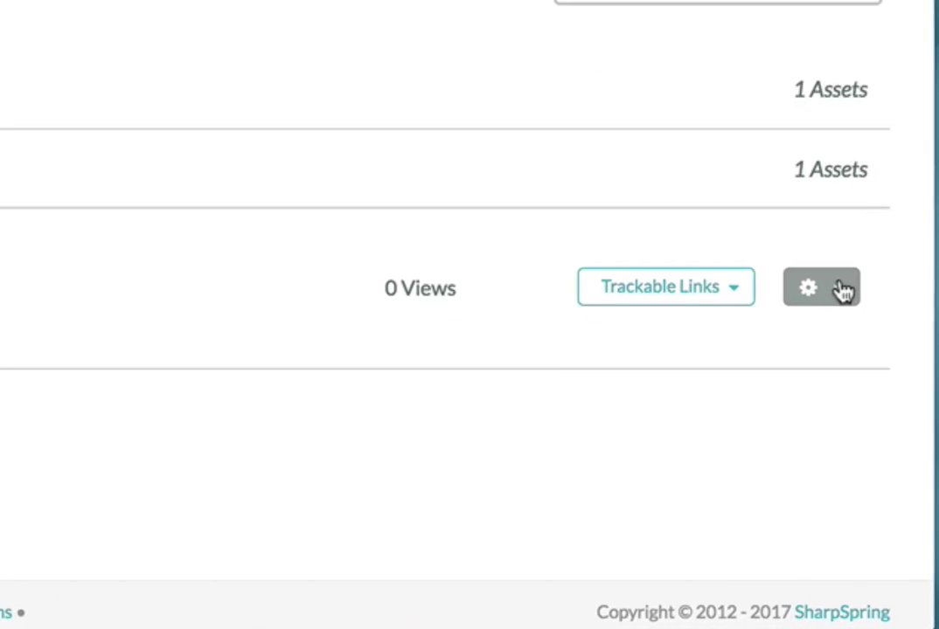
left_click(881, 453)
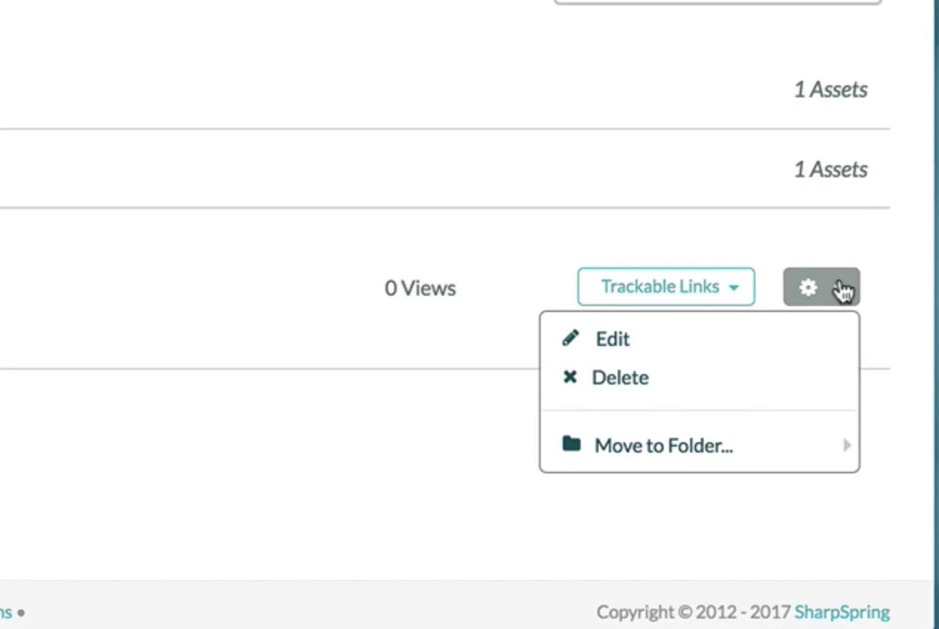
mouse_move(681, 456)
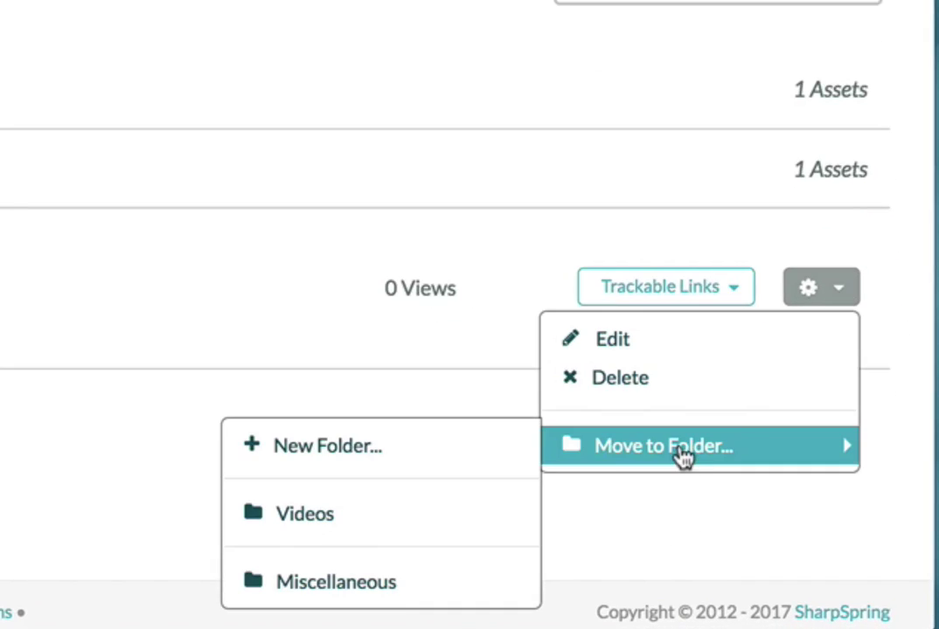
left_click(424, 443)
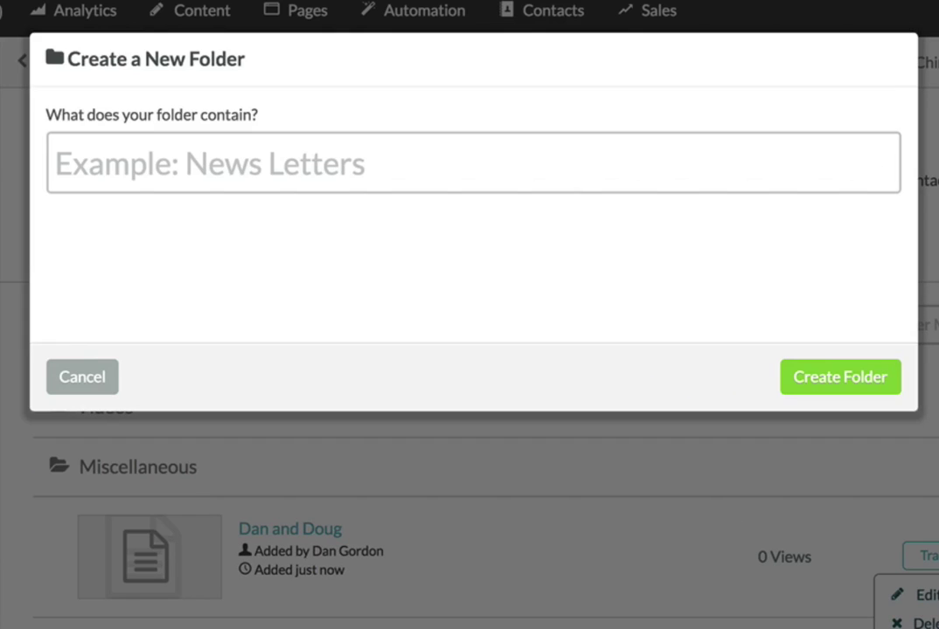
left_click(231, 163)
type("WR")
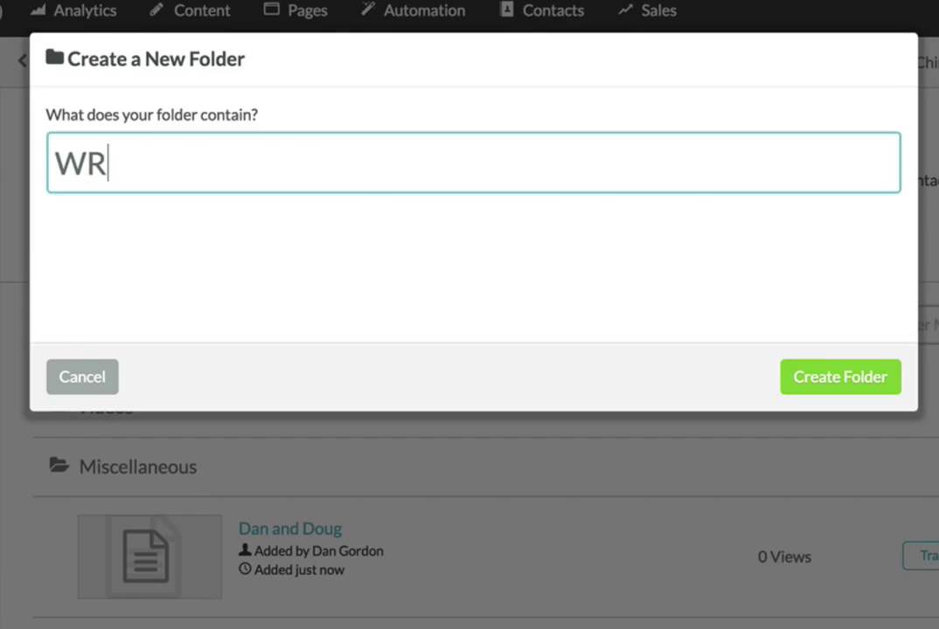
type("N Images")
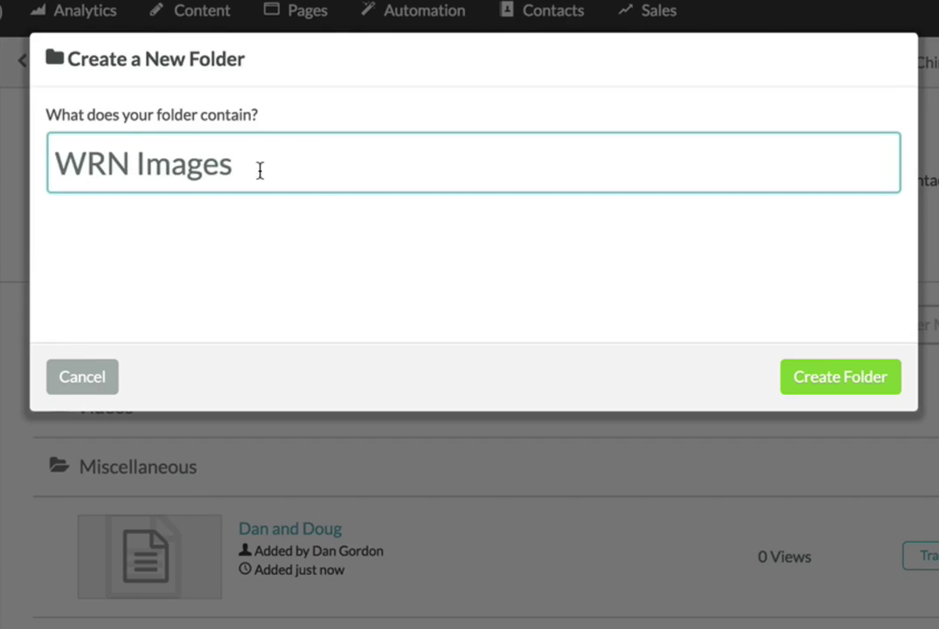
left_click(791, 378)
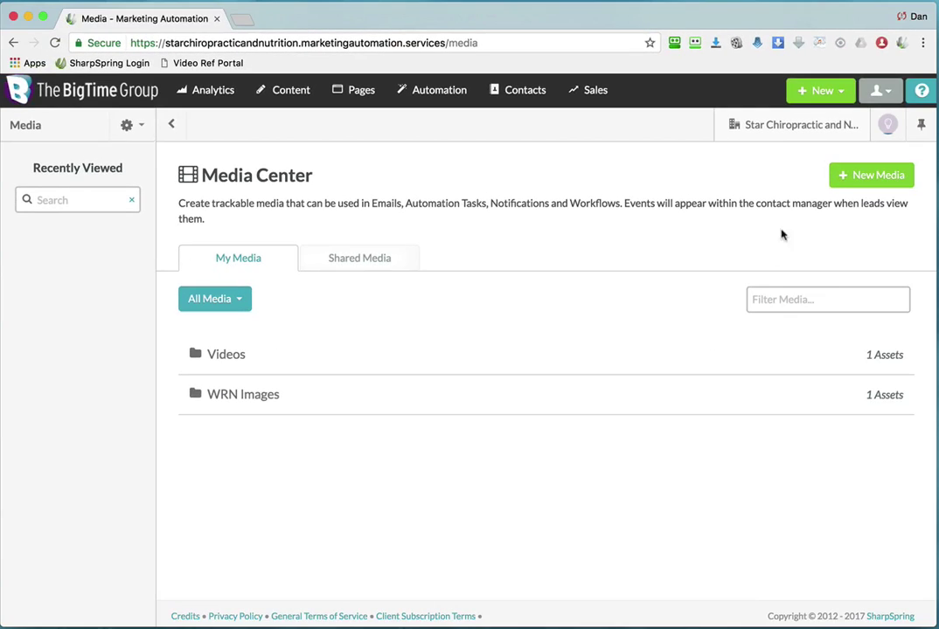
Start a new media item and title it "St. Elmos Fire" using the heading copied from Links.rtf
left_click(872, 175)
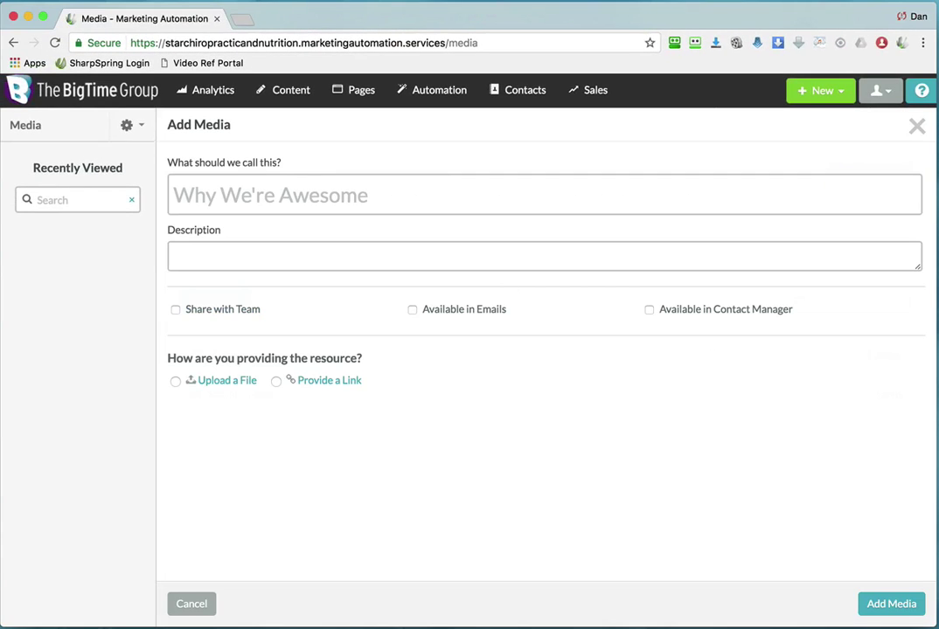
key("super+Tab")
left_click_drag(290, 347, 189, 340)
key("super+c")
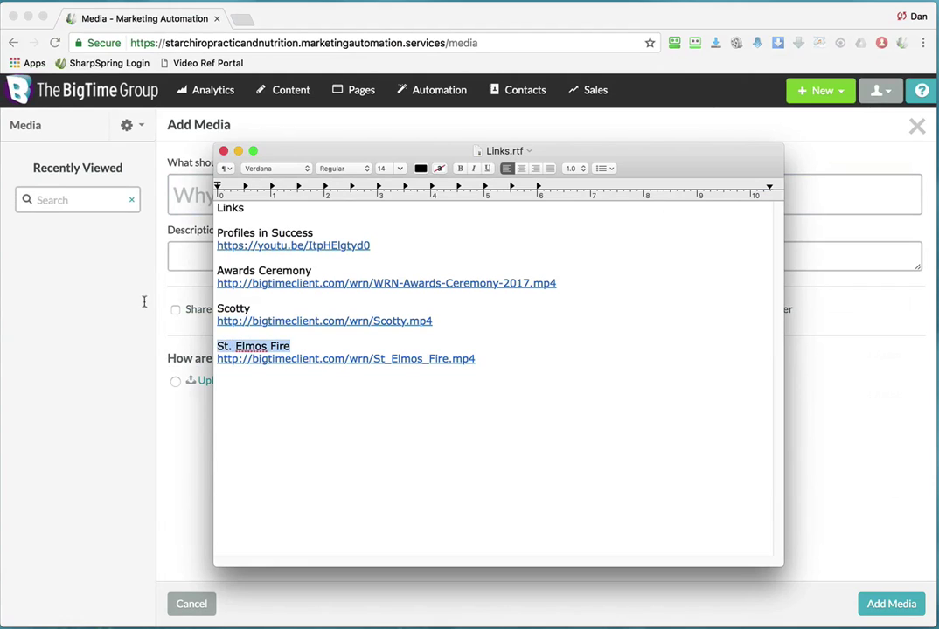
left_click(196, 192)
key("super+v")
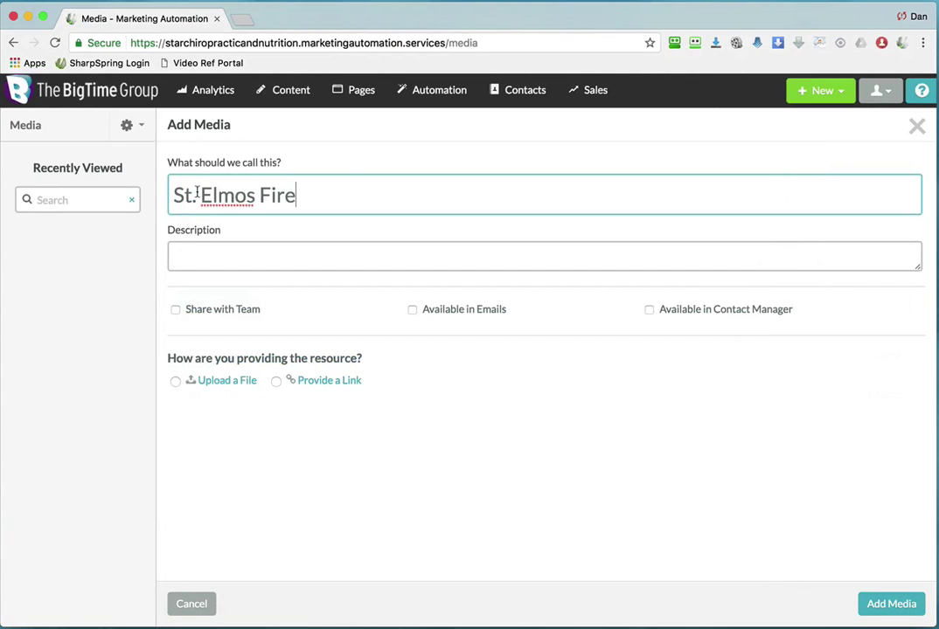
Enable team sharing, email availability and contact manager availability for the St. Elmos Fire item, and choose a link as its resource
left_click(218, 309)
left_click(448, 310)
left_click(691, 310)
left_click(331, 381)
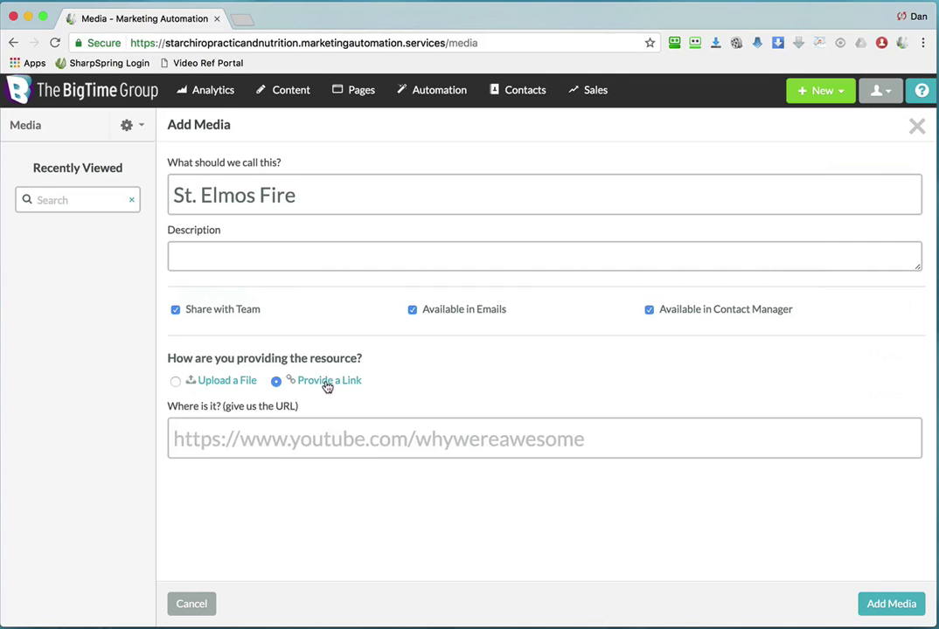
key("super+Tab")
left_click_drag(507, 363, 126, 383)
key("super+c")
key("super+Tab")
left_click(215, 445)
key("super+v")
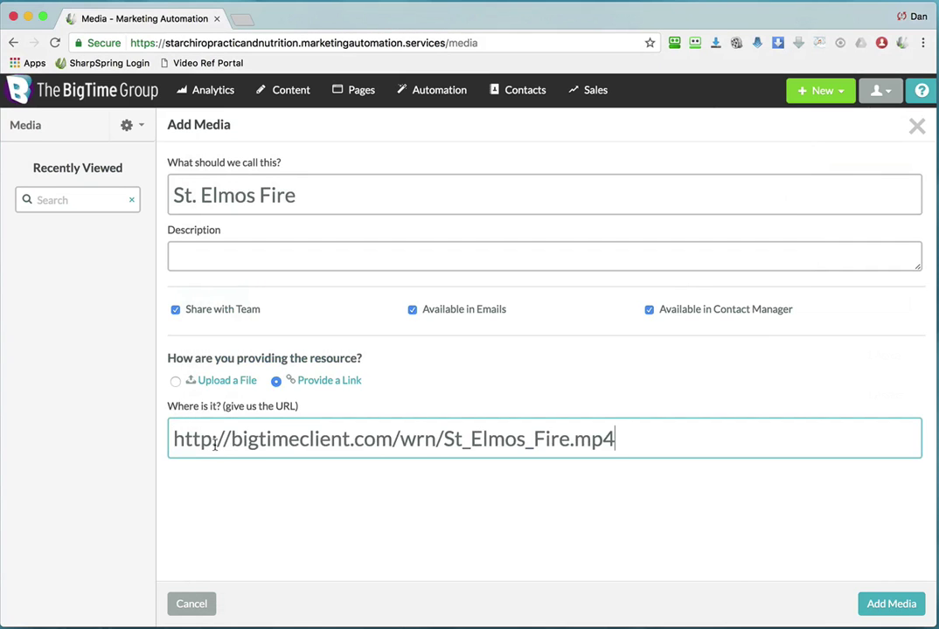
left_click(892, 604)
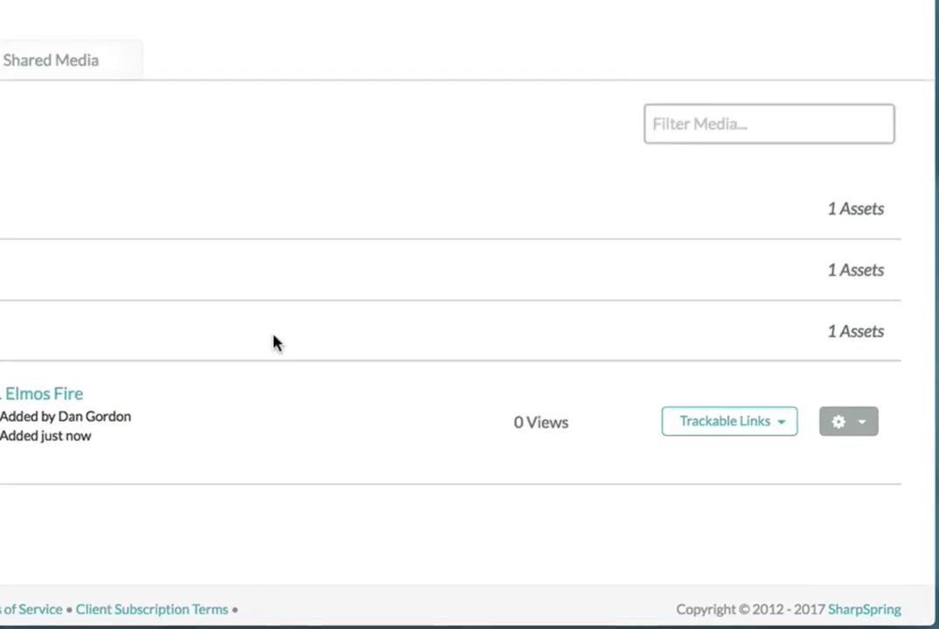
Move the St. Elmos Fire item from Miscellaneous into the existing Videos folder
left_click(859, 423)
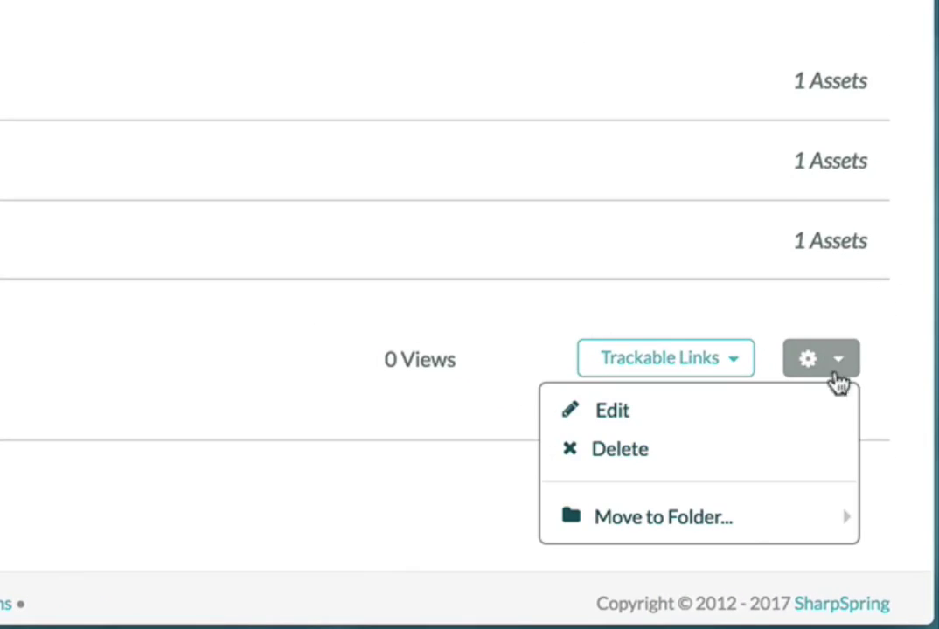
mouse_move(748, 527)
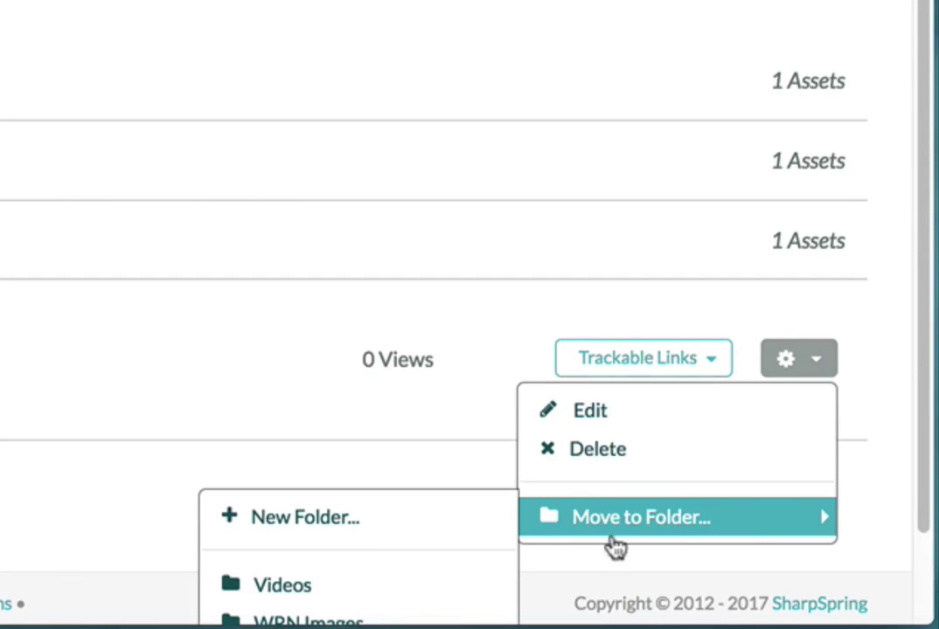
left_click(327, 584)
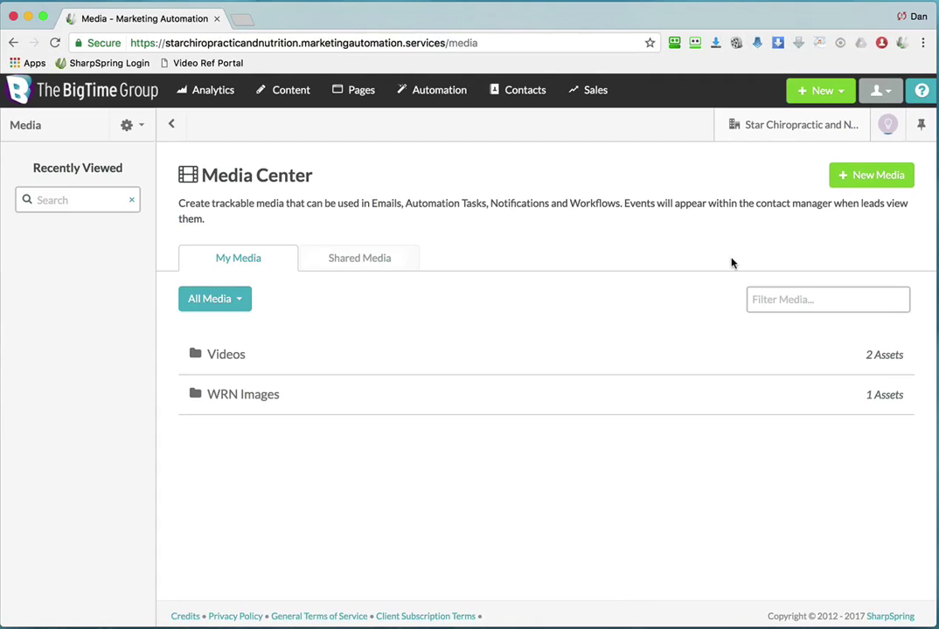
Start a new media item and title it "Profiles in Success" using the heading copied from Links.rtf
left_click(865, 177)
key("super+Tab")
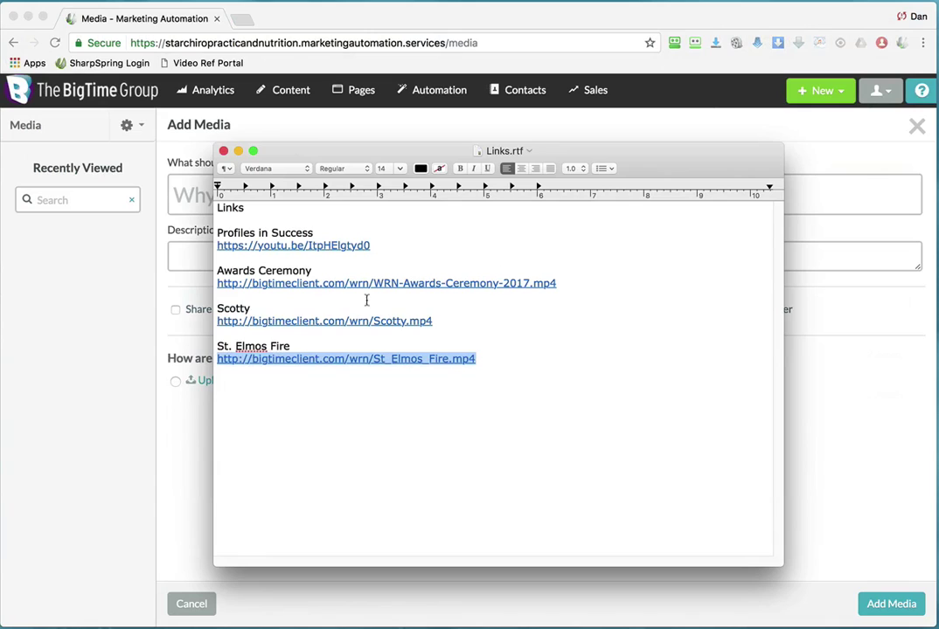
left_click_drag(356, 232, 186, 231)
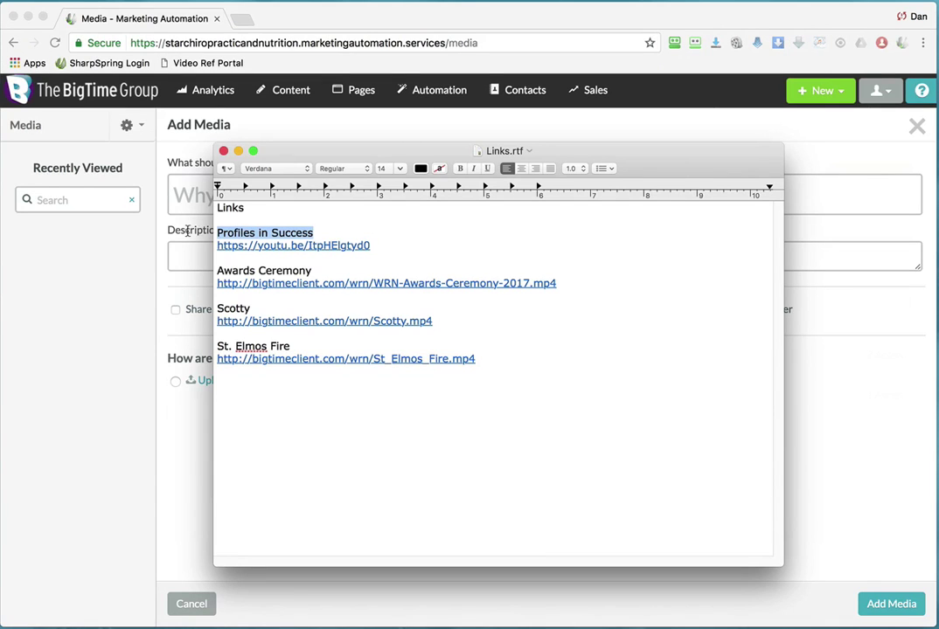
key("super+c")
key("super+Tab")
left_click(188, 197)
key("super+v")
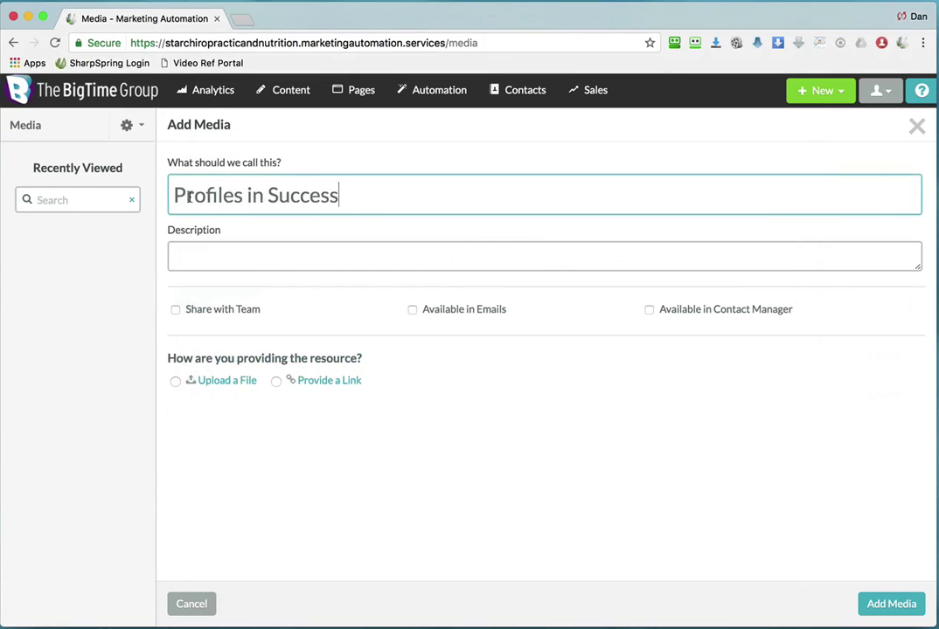
Turn on team sharing, email availability and contact manager availability for Profiles in Success, and choose to provide a link
left_click(223, 310)
left_click(451, 310)
left_click(670, 313)
left_click(312, 383)
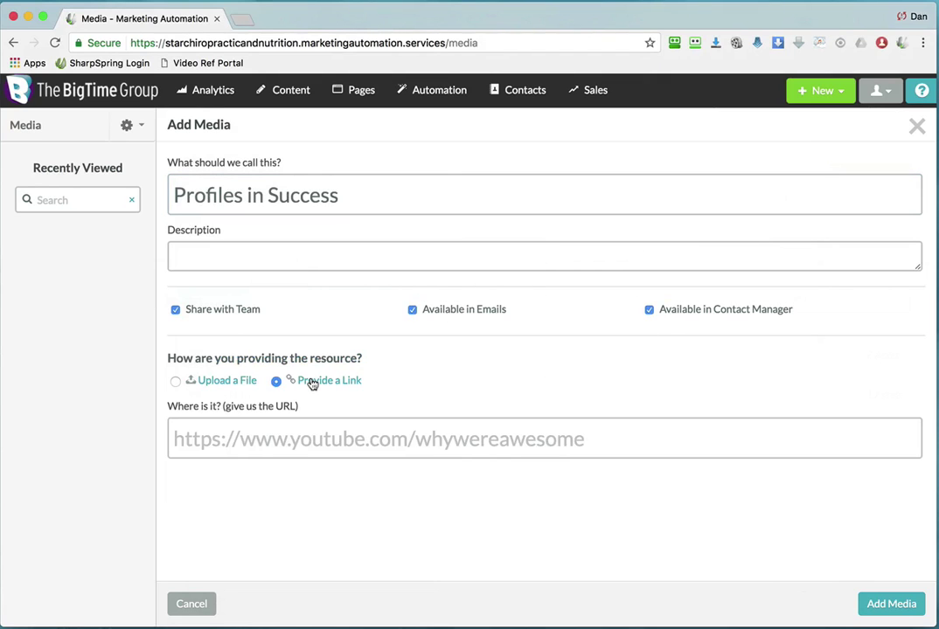
key("super+Tab")
left_click_drag(370, 247, 197, 252)
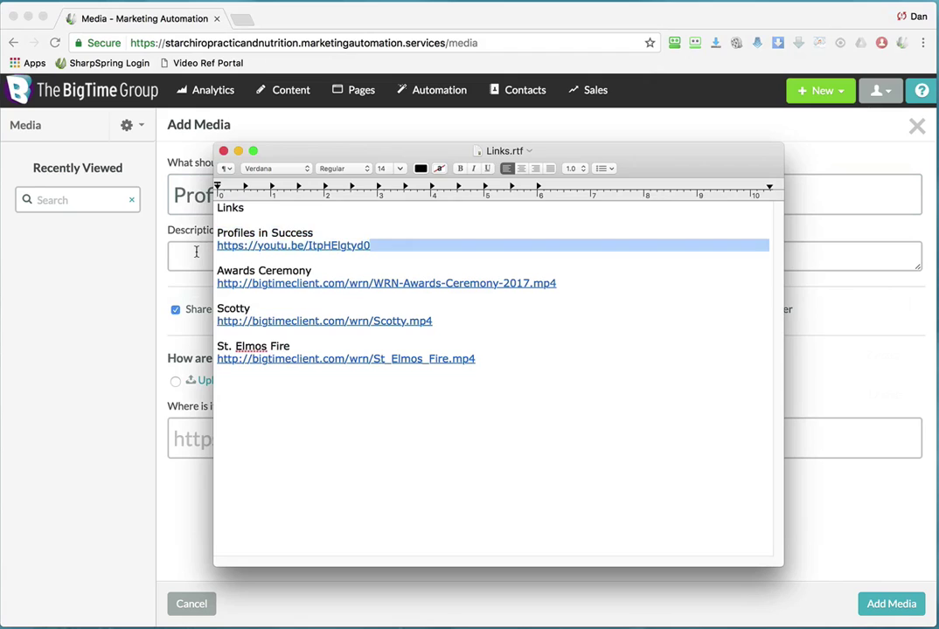
left_click_drag(54, 365, 203, 246)
key("super+c")
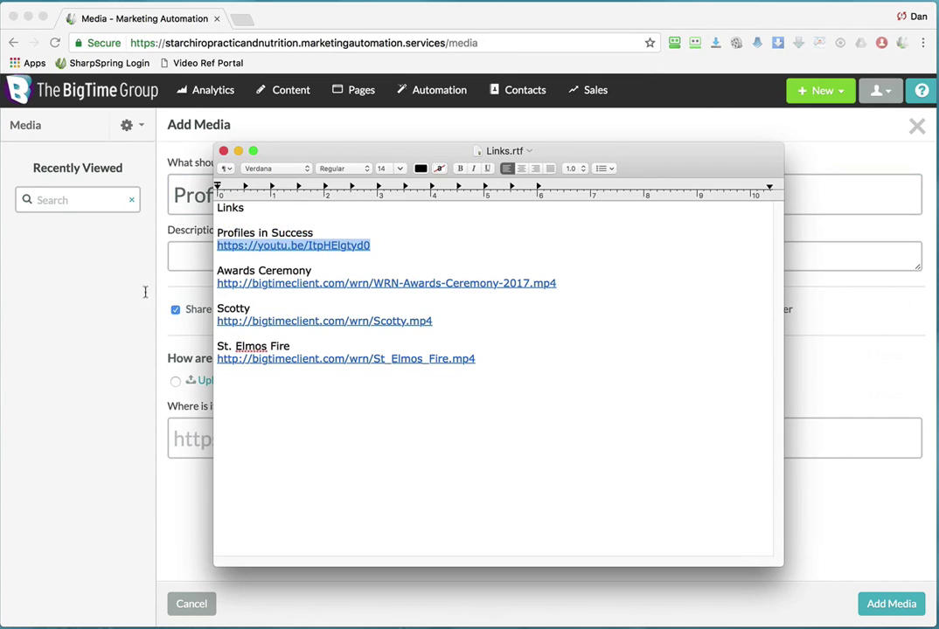
key("super+Tab")
key("super+v")
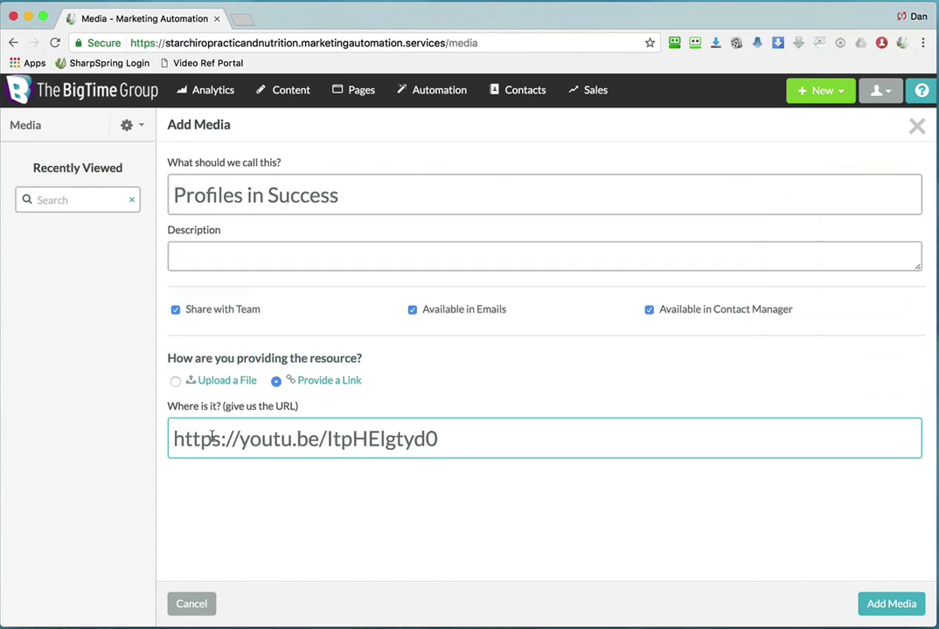
left_click(887, 606)
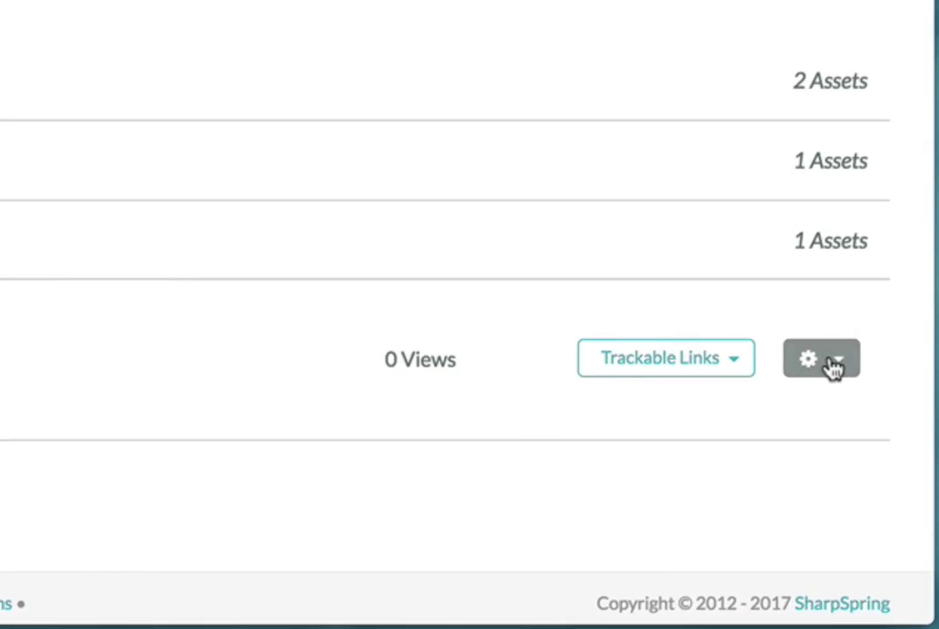
Move the Profiles in Success item into the Videos folder and collapse that folder in the media list
left_click(830, 364)
mouse_move(726, 523)
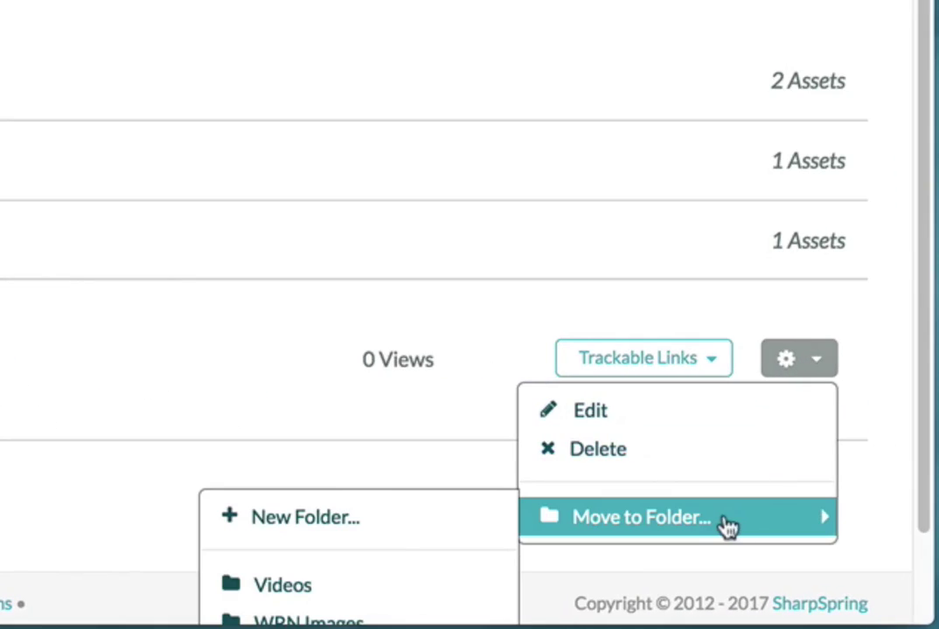
left_click(366, 582)
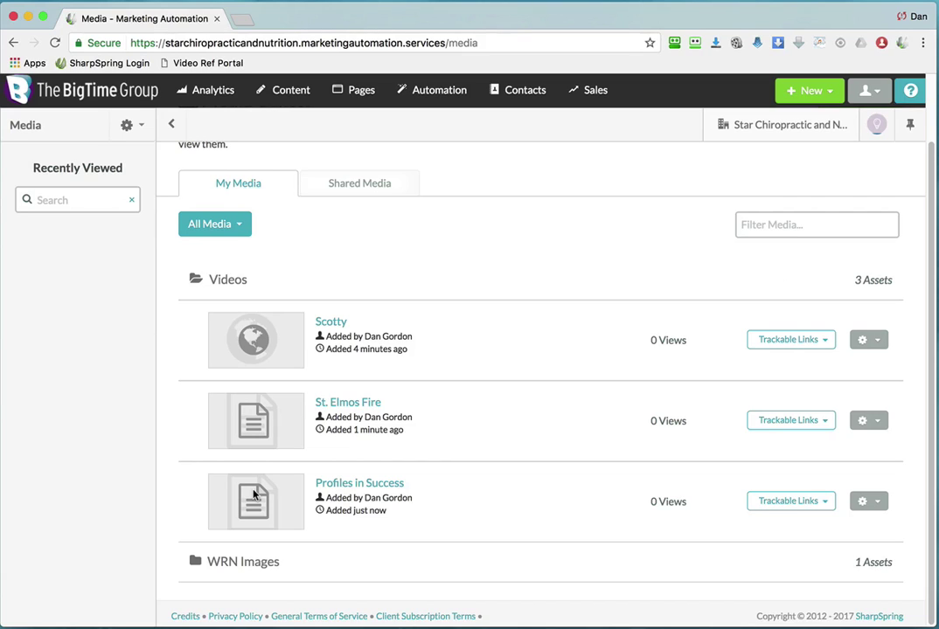
left_click(226, 282)
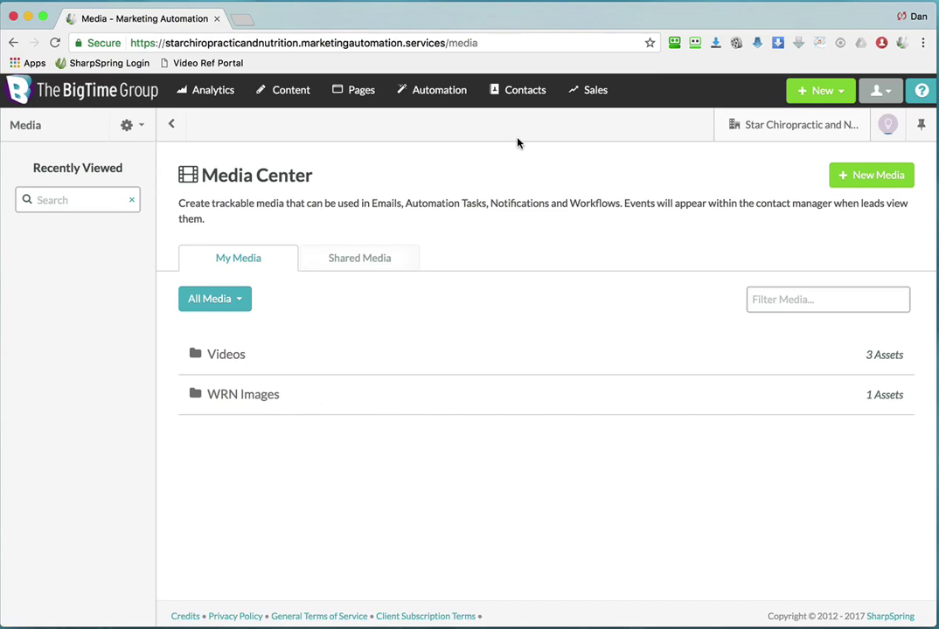
Go to the email templates and expand the Starter Templates folder to browse its column layouts
mouse_move(279, 94)
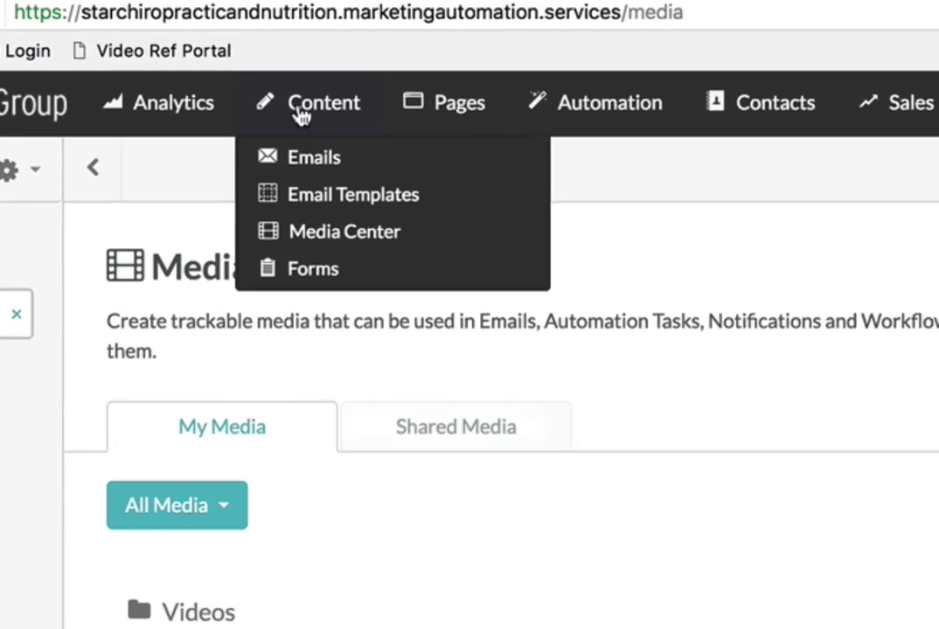
left_click(358, 202)
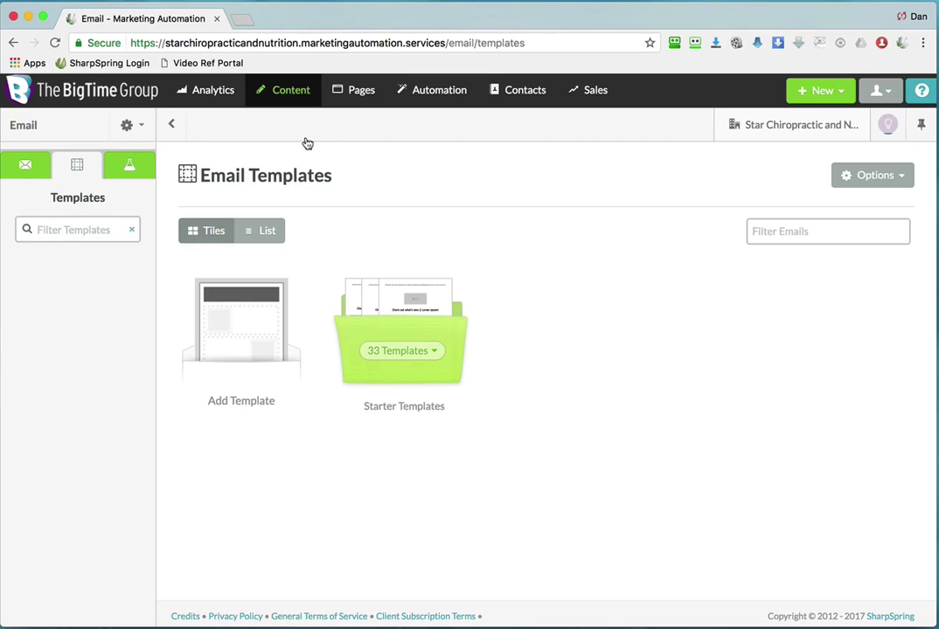
left_click(417, 351)
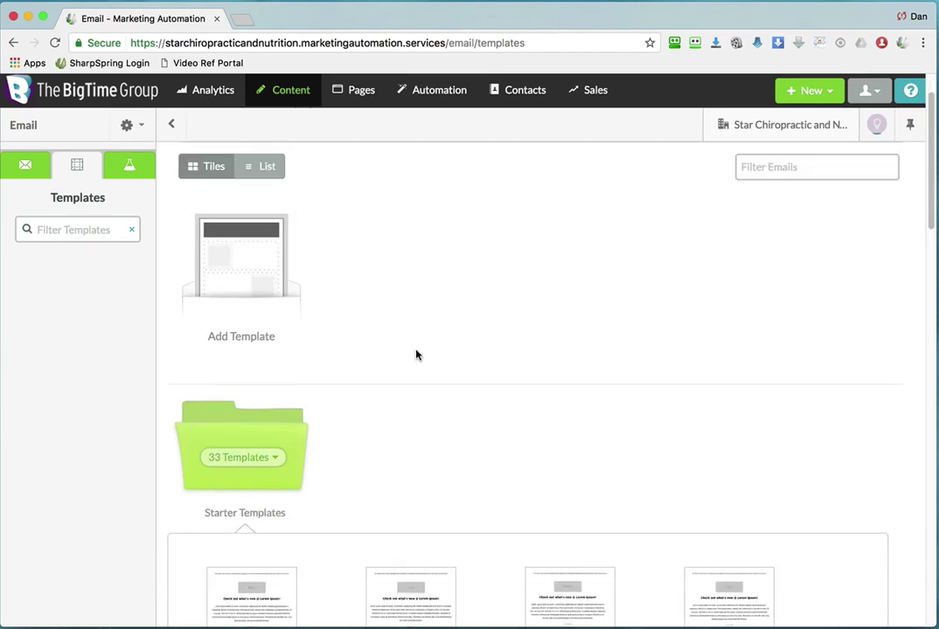
scroll(416, 354, "down", 5)
scroll(820, 382, "down", 5)
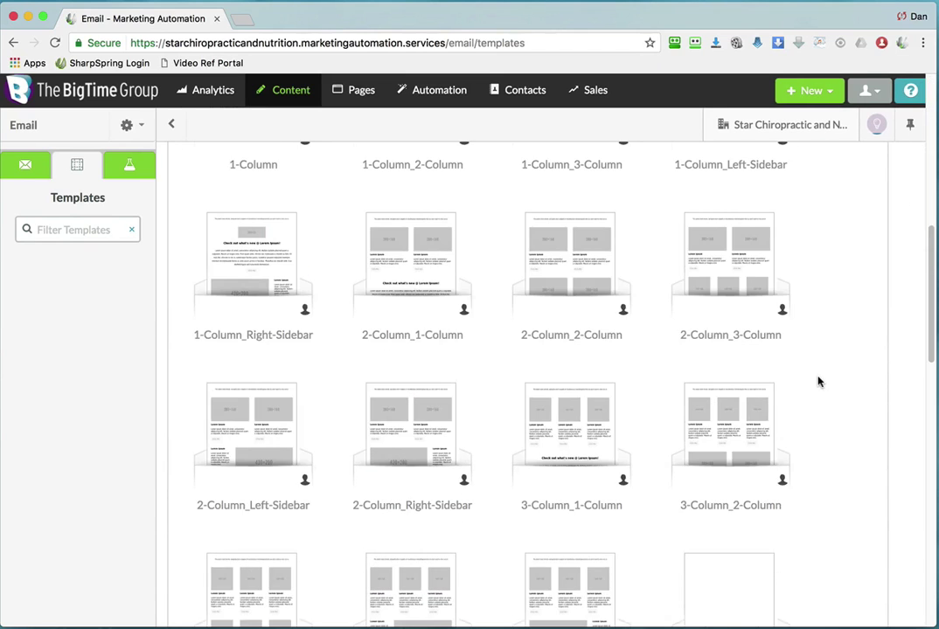
mouse_move(453, 332)
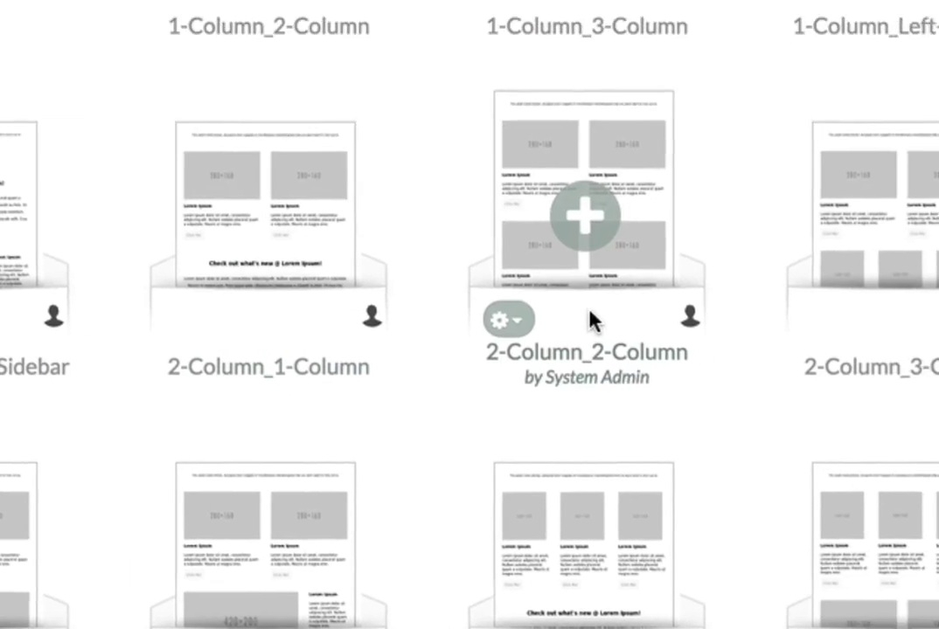
scroll(477, 276, "up", 3)
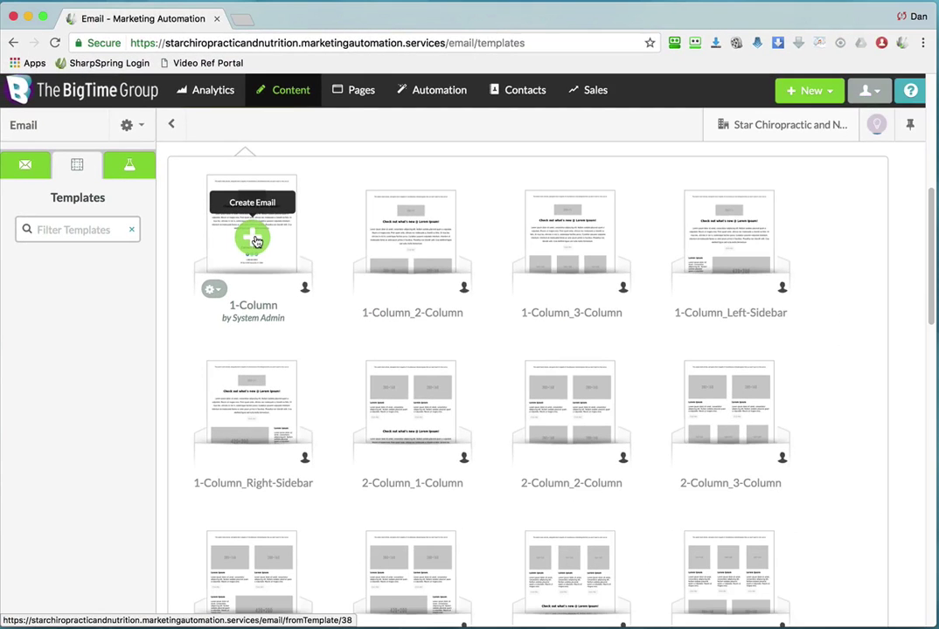
Create an email named "TEST" from the 1-Column template, available in Contact Manager and including the "view in browser" link
left_click(255, 241)
type("TEST")
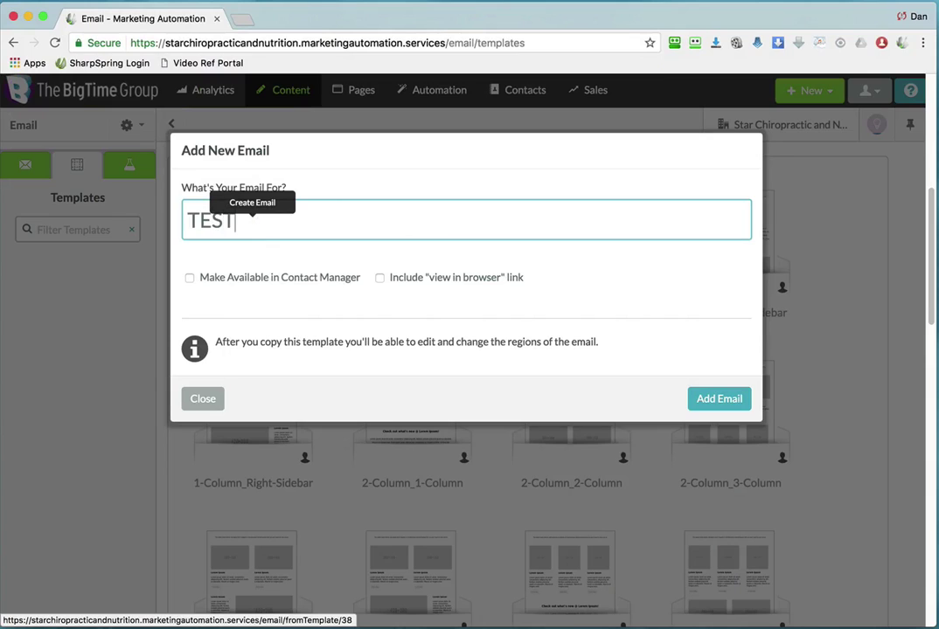
left_click(249, 280)
left_click(405, 280)
left_click(717, 399)
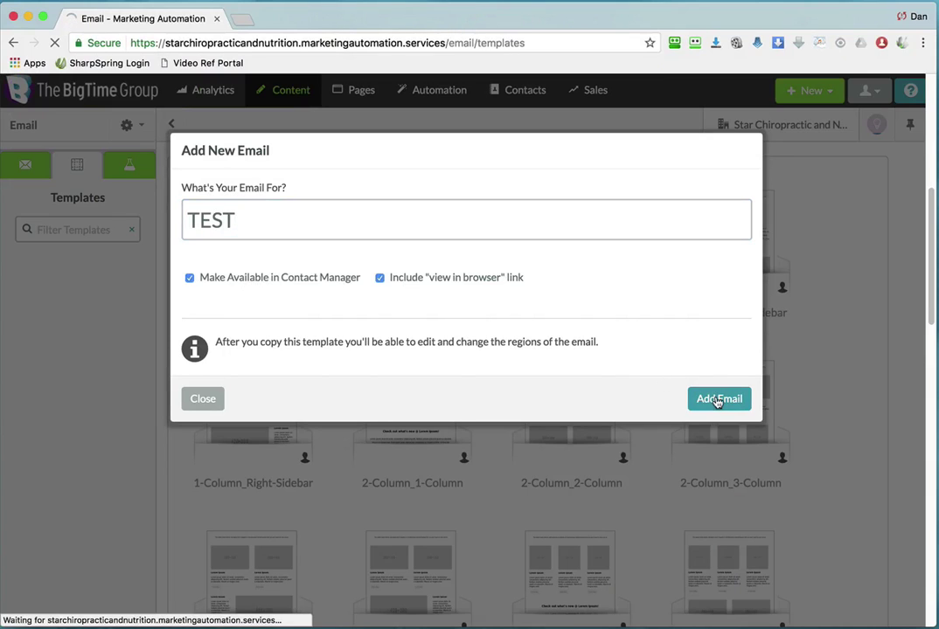
scroll(717, 402, "down", 3)
scroll(717, 402, "up", 3)
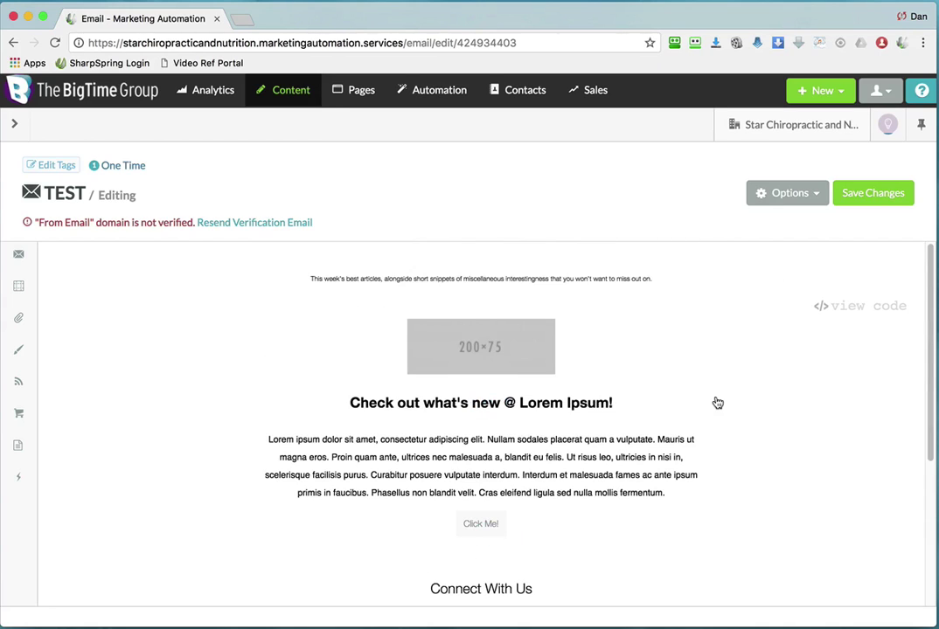
Move the main content block with the placeholder image and heading up directly beneath the intro line
mouse_move(554, 356)
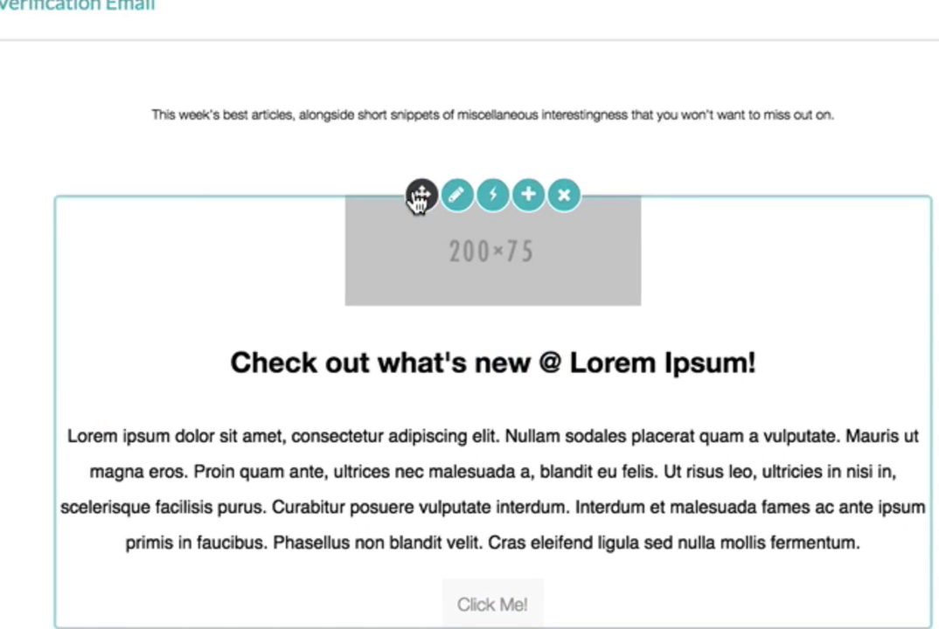
mouse_move(421, 198)
left_mouse_down()
mouse_move(411, 145)
mouse_move(429, 184)
left_mouse_up()
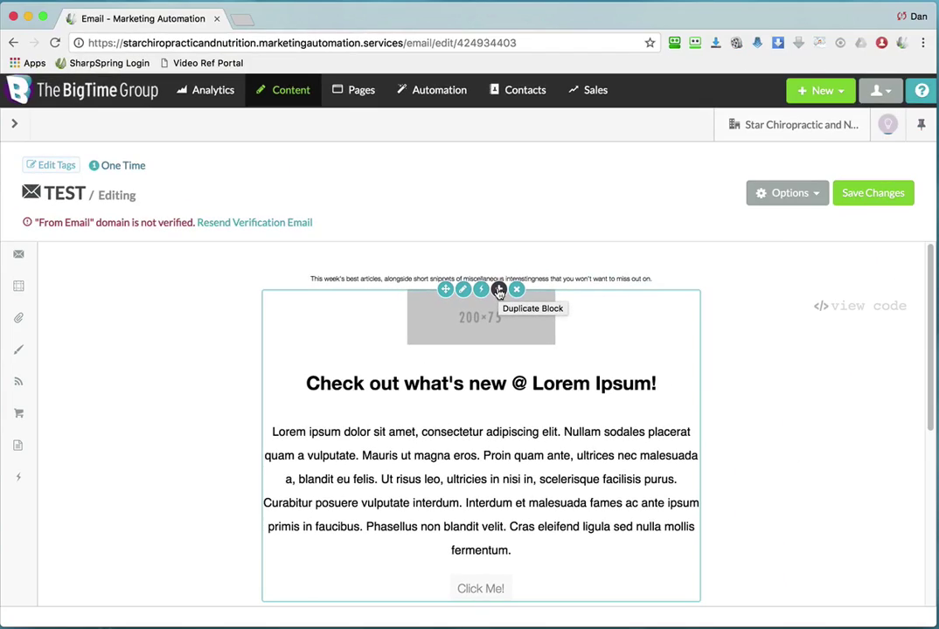
Duplicate the main content block and delete the extra copy
left_click(528, 136)
left_click(589, 241)
scroll(598, 341, "up", 3)
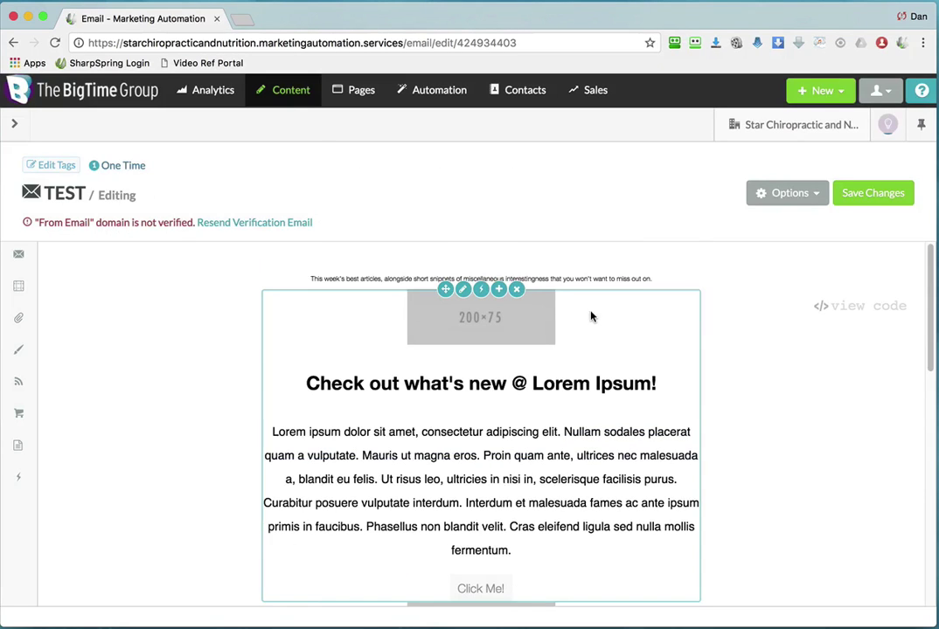
left_click(517, 287)
left_click(584, 242)
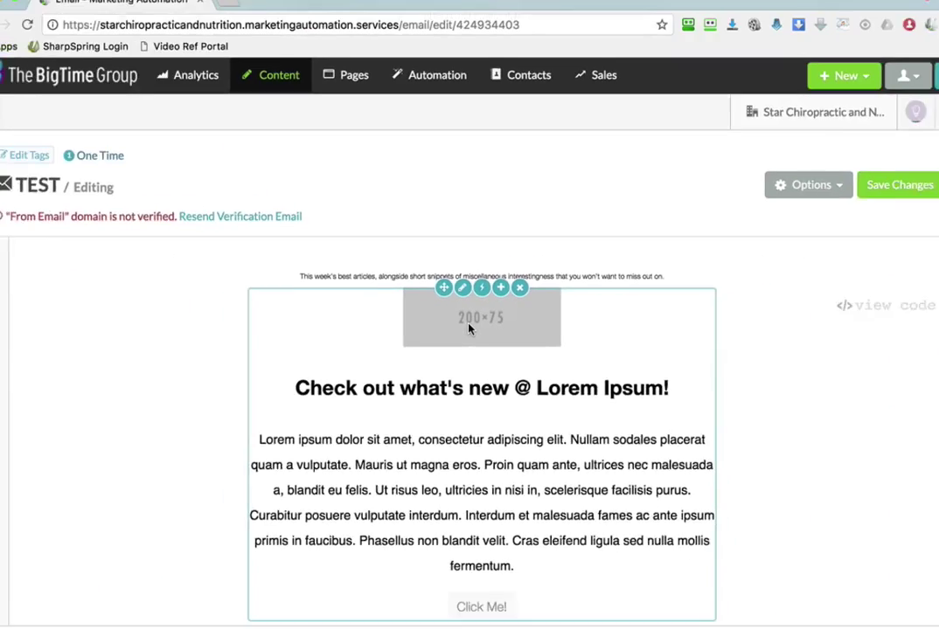
Open the main content block for editing and browse the file manager for a new source for its placeholder image
left_click(469, 328)
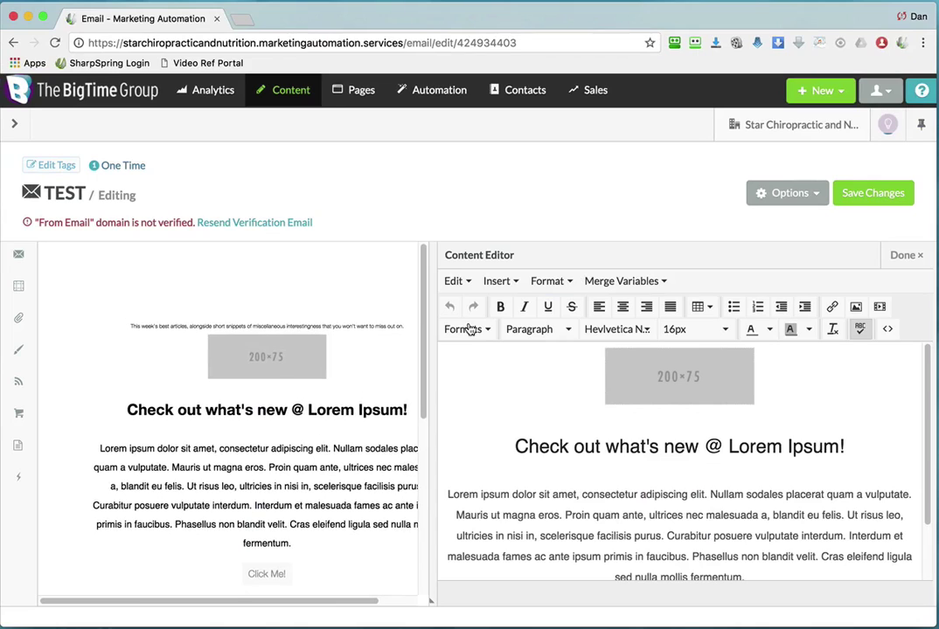
left_click(728, 370)
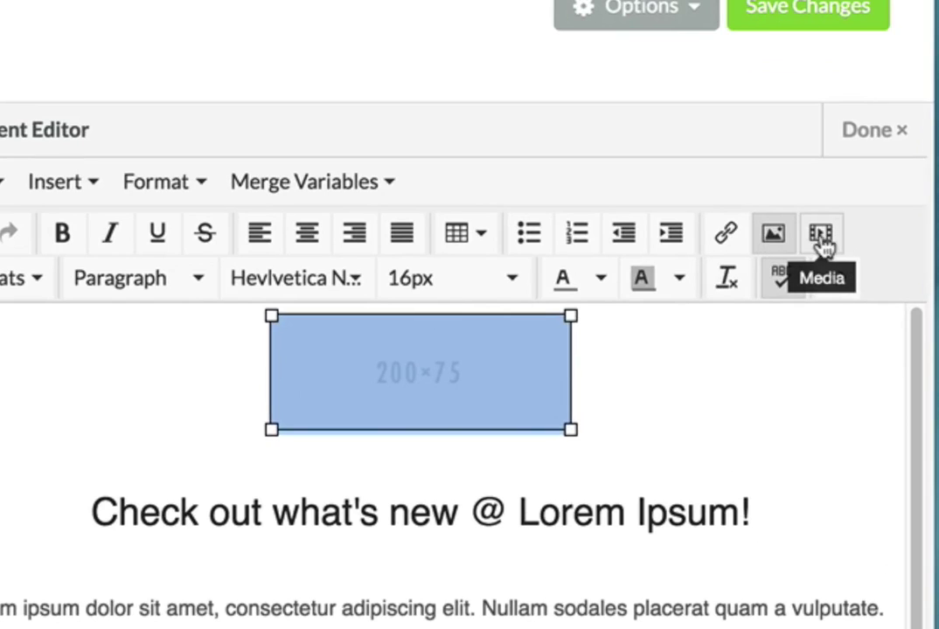
left_click(774, 235)
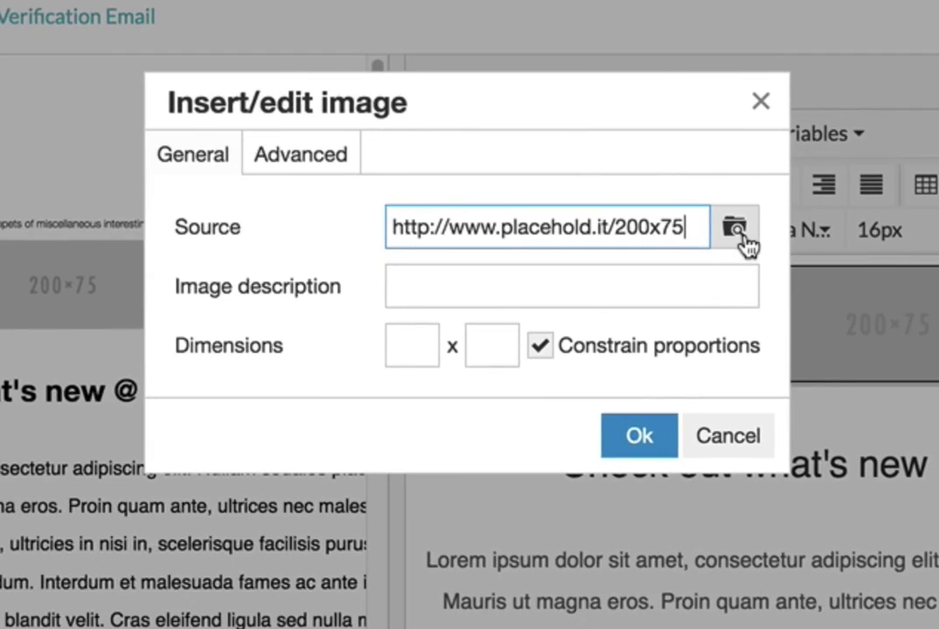
left_click(742, 239)
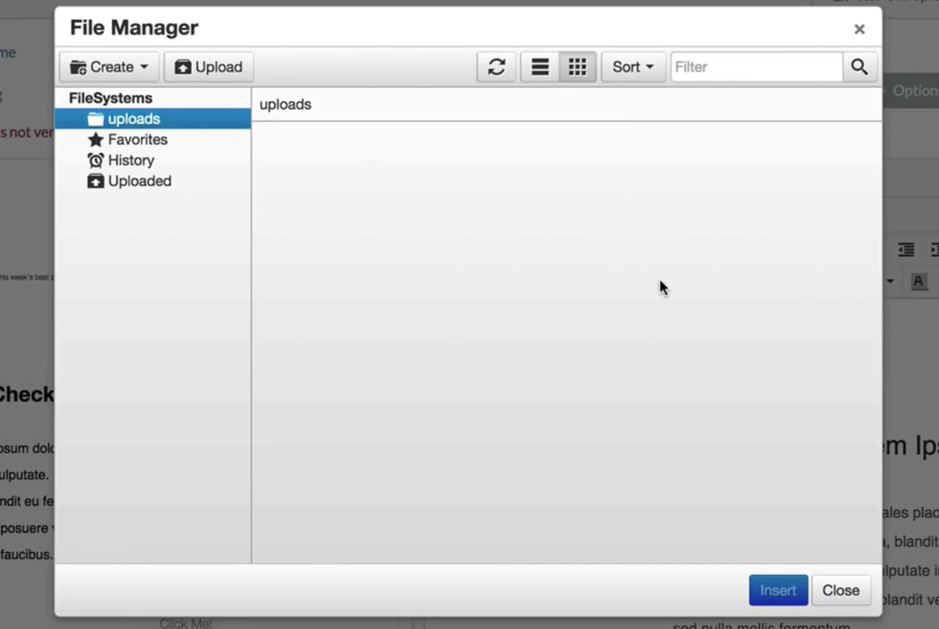
Upload Heads 2.gif, Cool.gif, Hot.gif, Marketing Auto grafic.jpg and both BigTIme Group logo PNGs from the Media Files folder
left_click(220, 72)
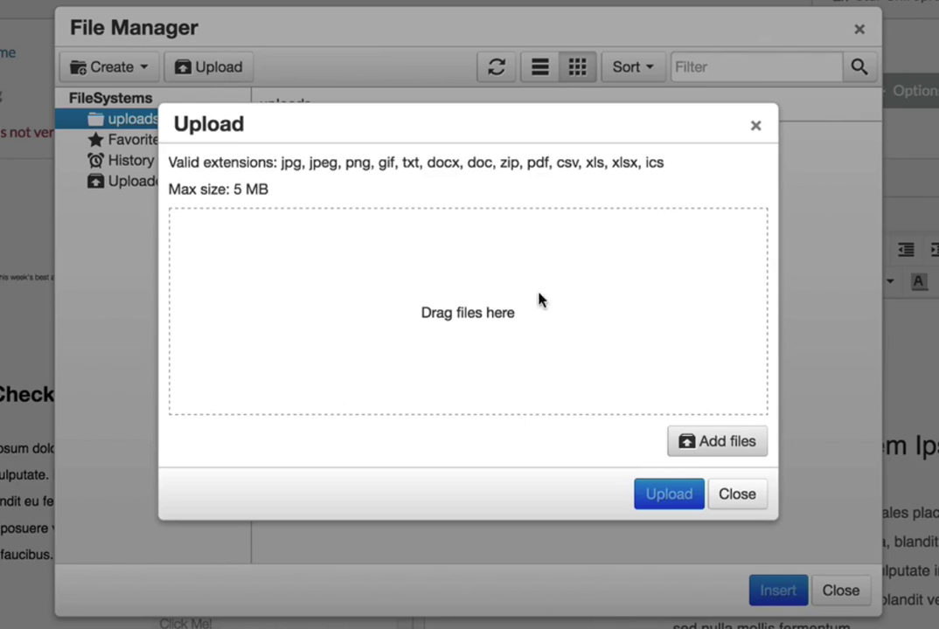
left_click(715, 440)
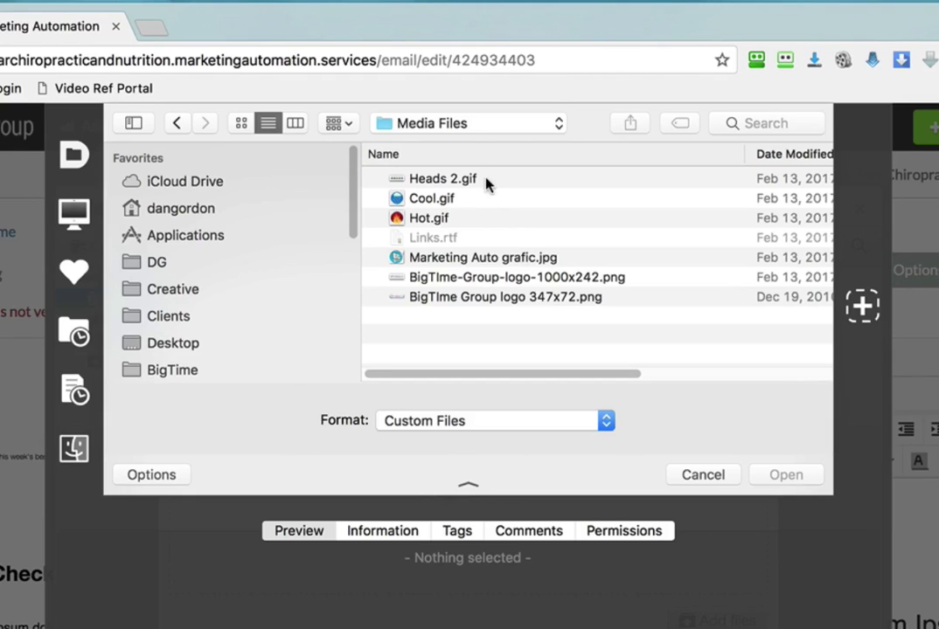
left_click_drag(472, 181, 464, 314)
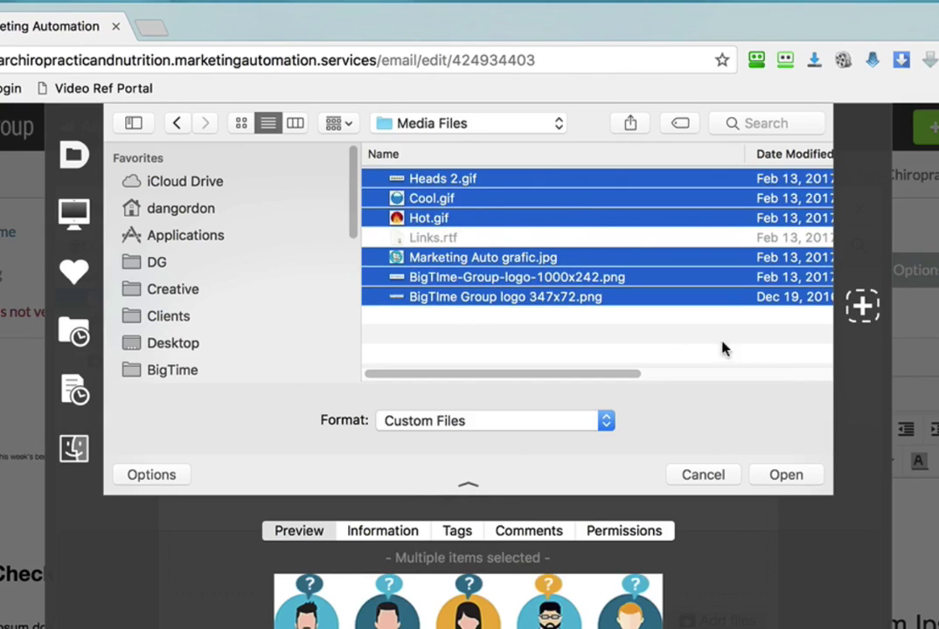
left_click(786, 475)
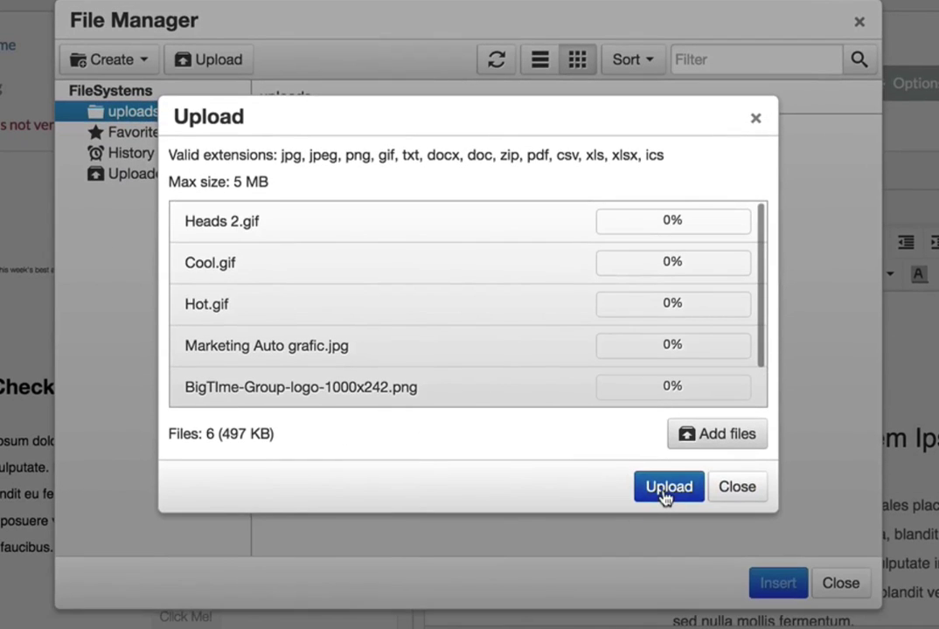
left_click(666, 490)
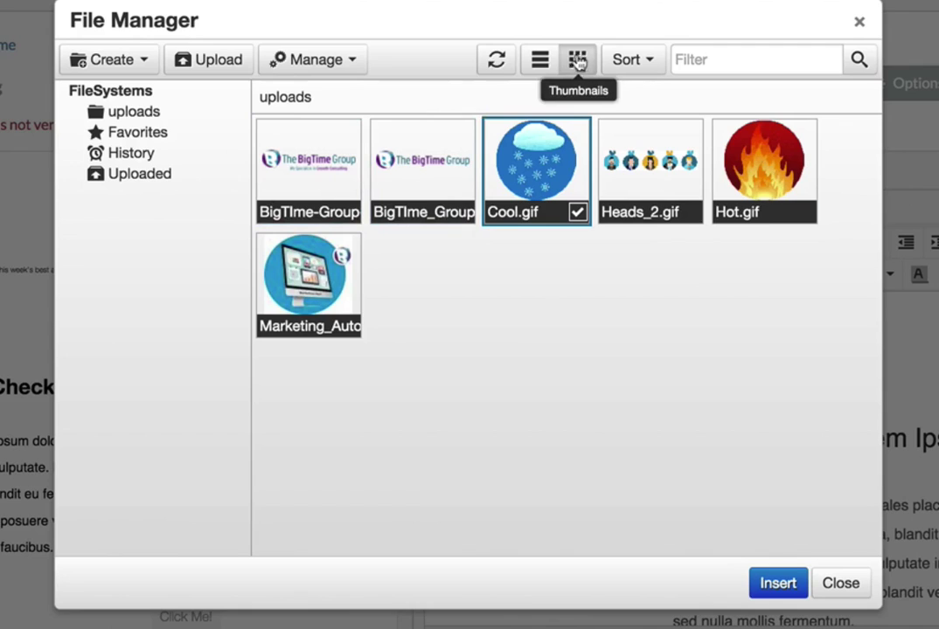
List the uploads with file details and replace the placeholder image with BigTIme_Group_logo_347x72.png at 347 x 72
left_click(541, 60)
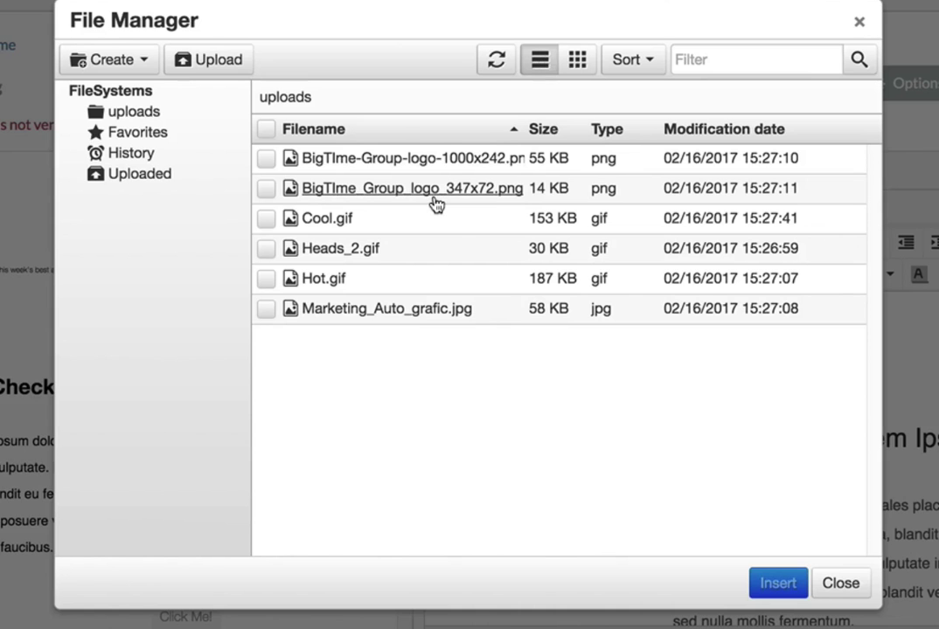
left_click(266, 191)
left_click(778, 583)
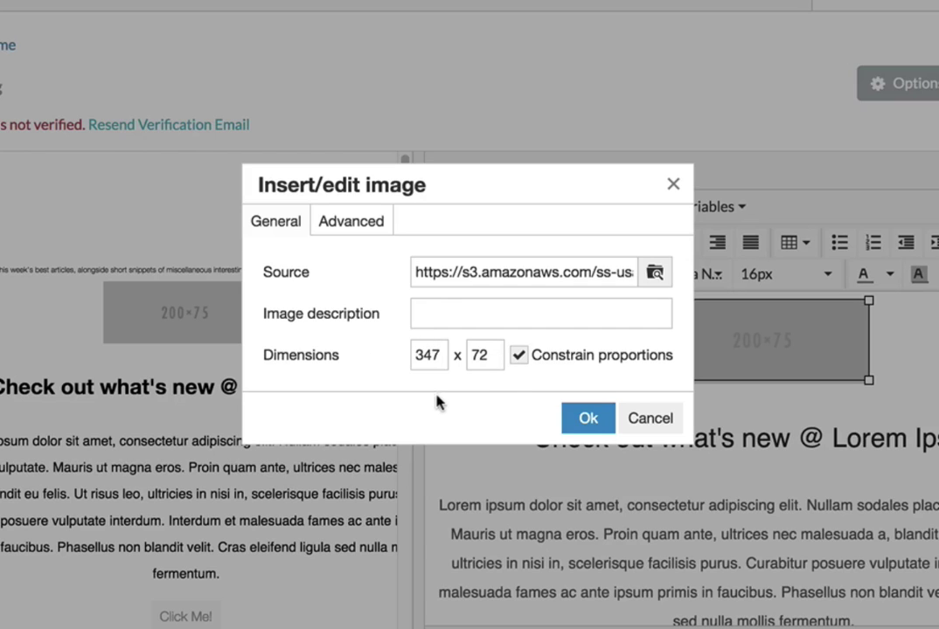
left_click(586, 418)
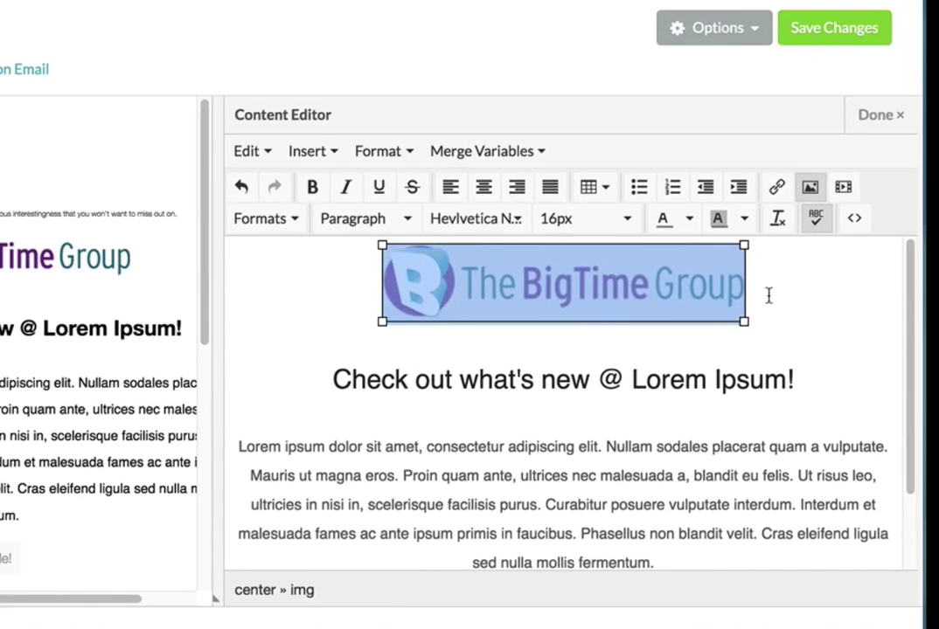
Scale the inserted logo down slightly from its corner and finish editing the block
left_click(769, 296)
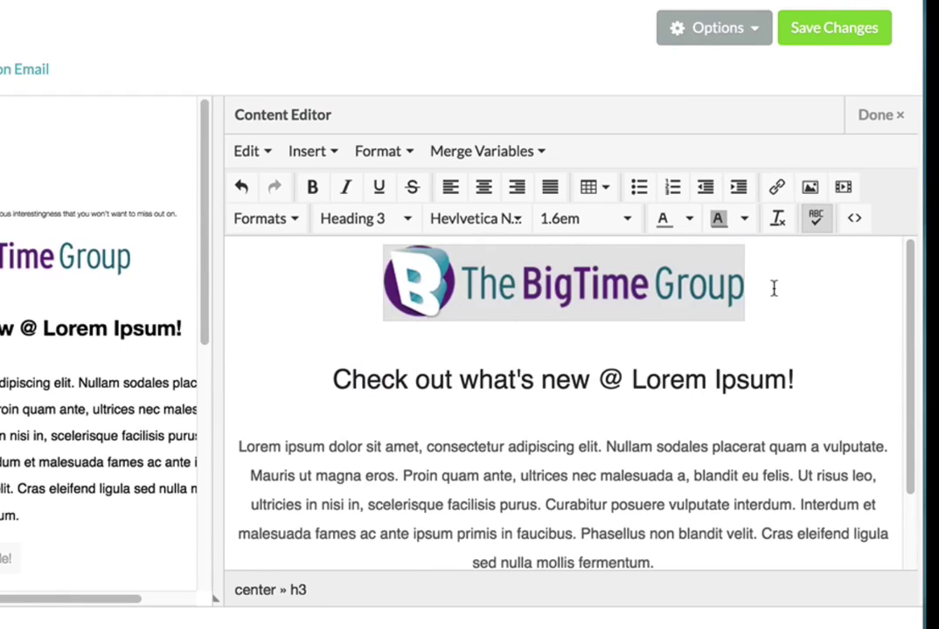
left_click(674, 289)
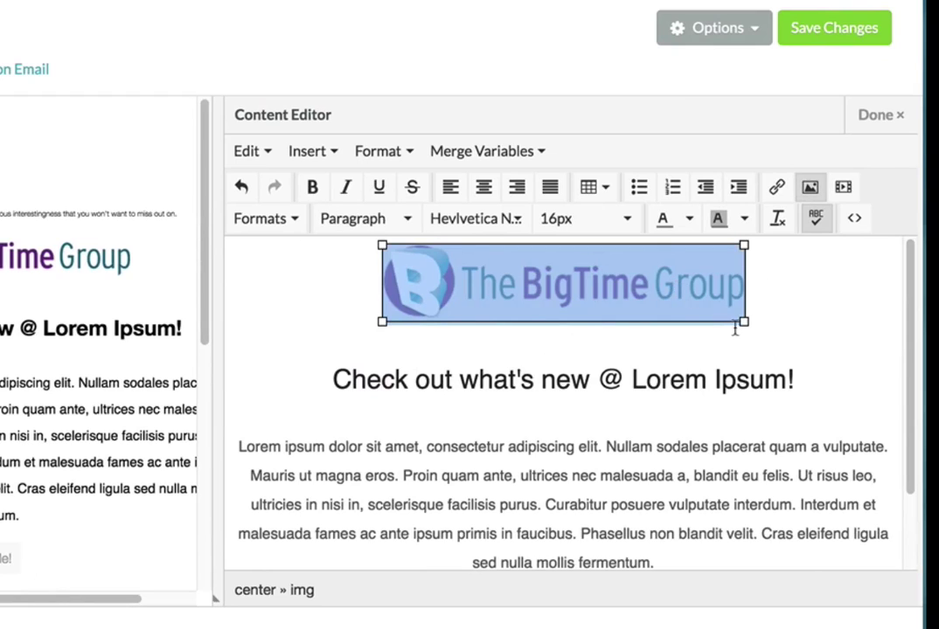
left_click_drag(744, 322, 775, 348)
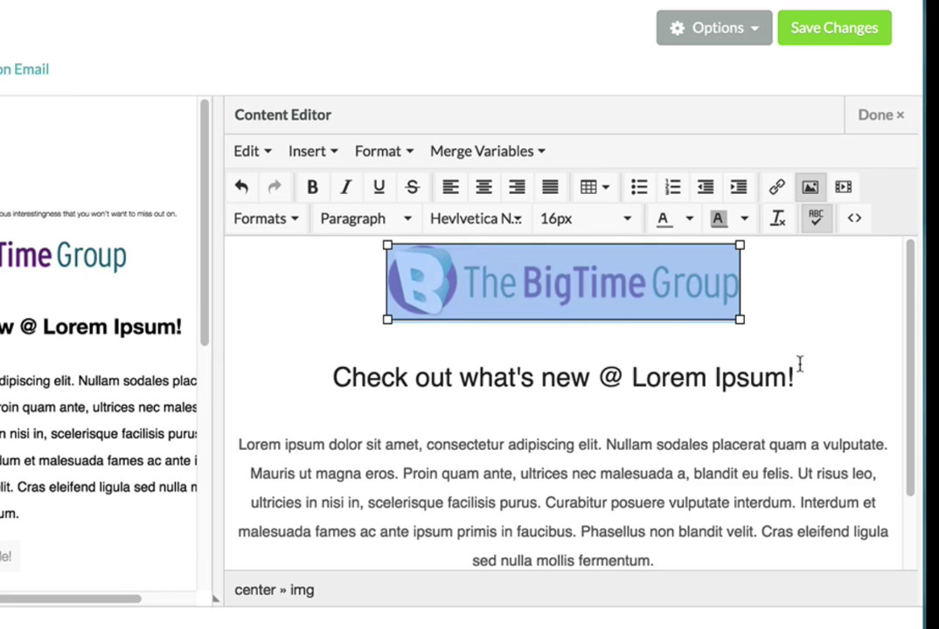
left_click(881, 117)
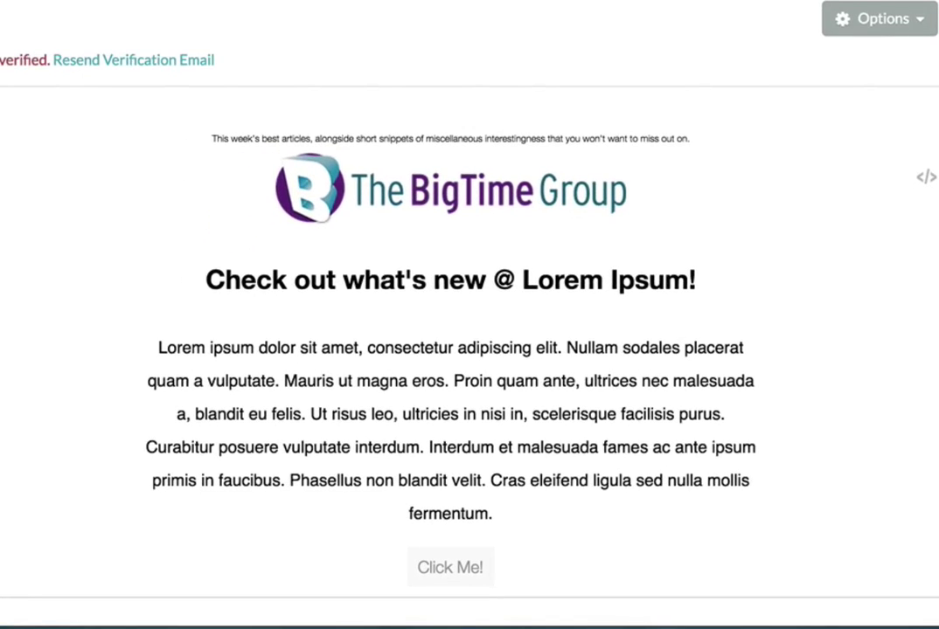
Delete the heading, paragraph and button beneath the logo so the block keeps only the logo, and finish editing
mouse_move(454, 190)
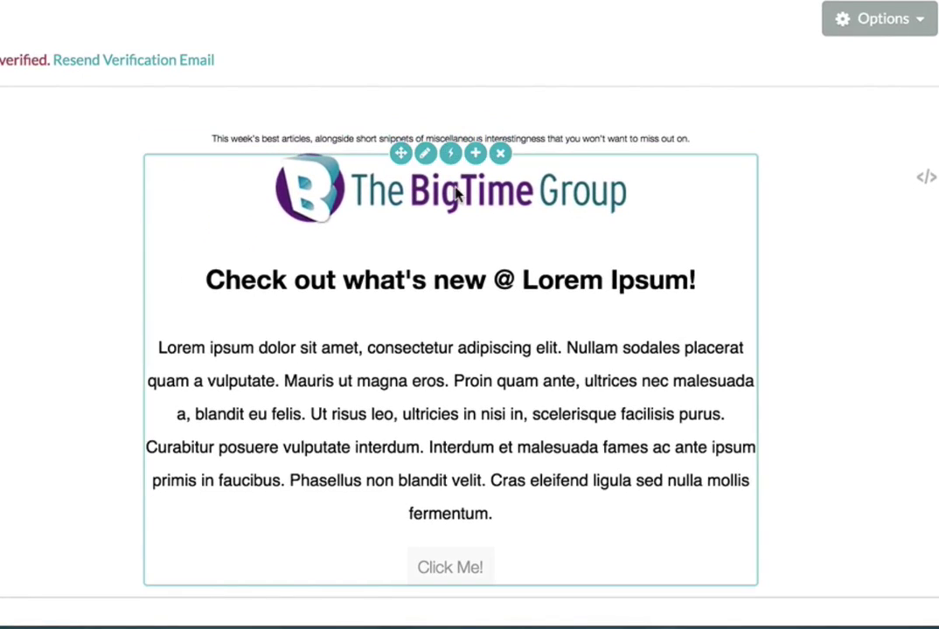
left_click(425, 153)
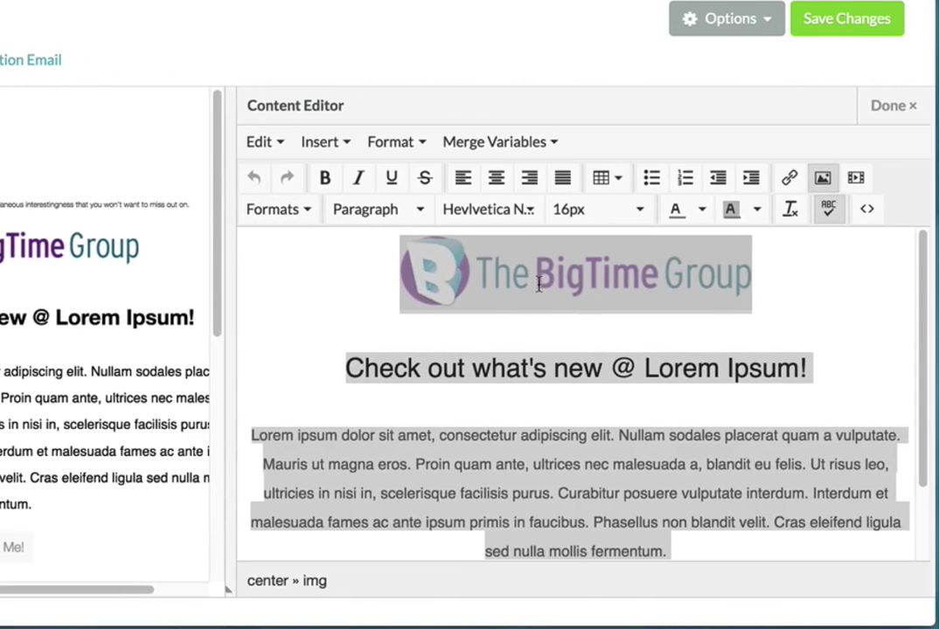
left_click_drag(333, 378, 741, 549)
key("Delete")
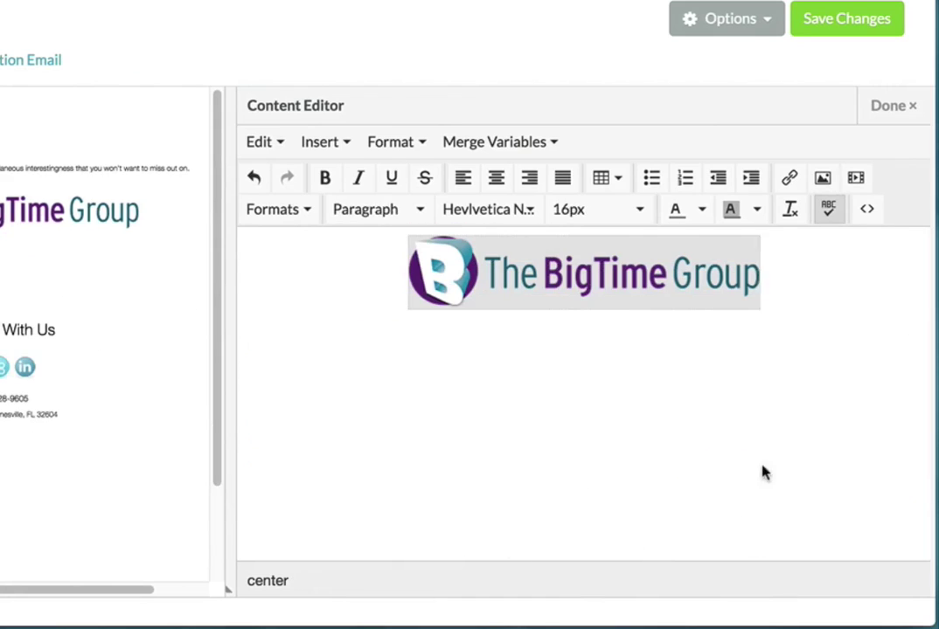
left_click(892, 104)
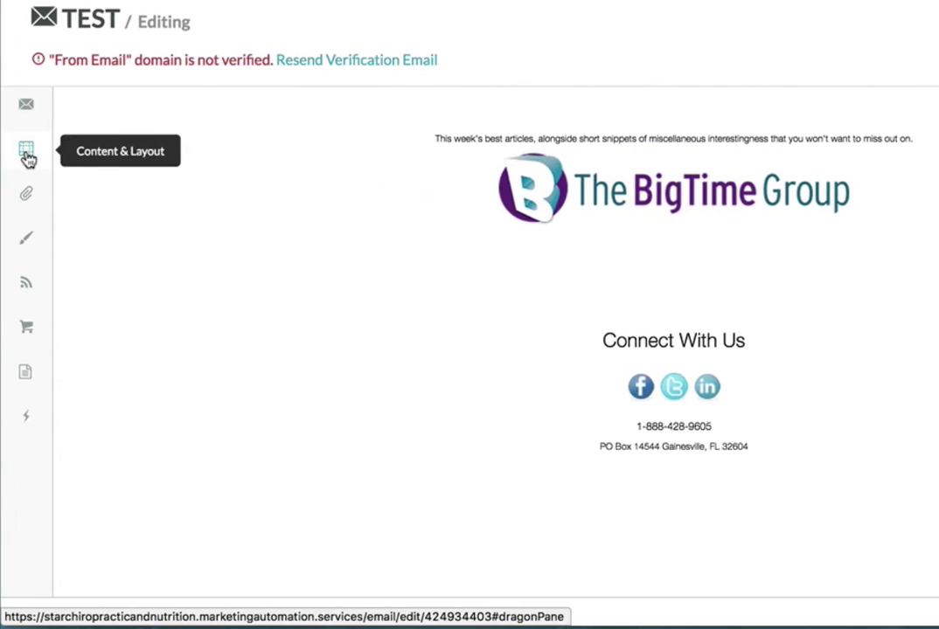
Add a Textarea content area to the email directly beneath the logo
left_click(26, 153)
left_click_drag(411, 236, 420, 194)
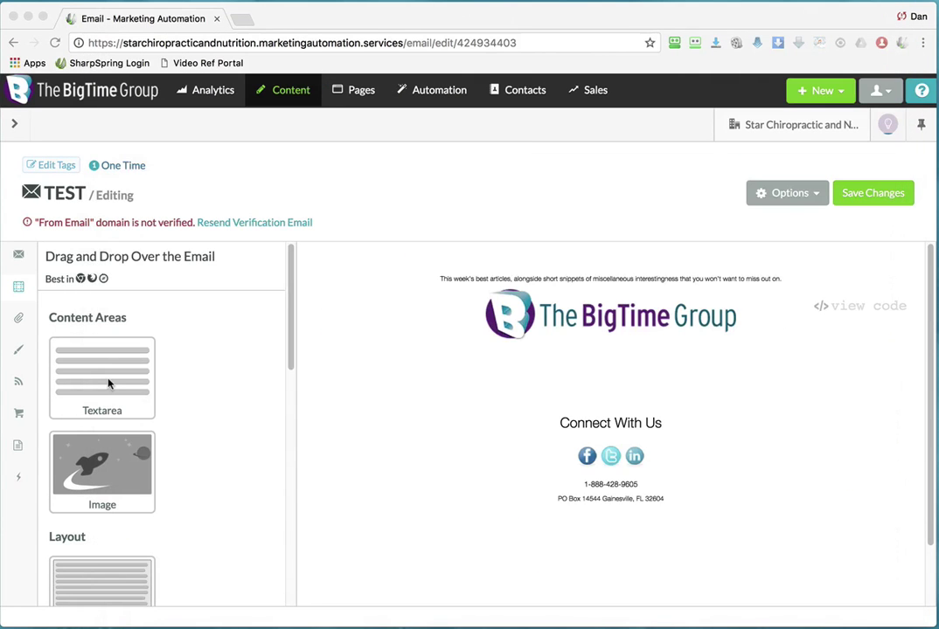
left_click_drag(109, 383, 513, 343)
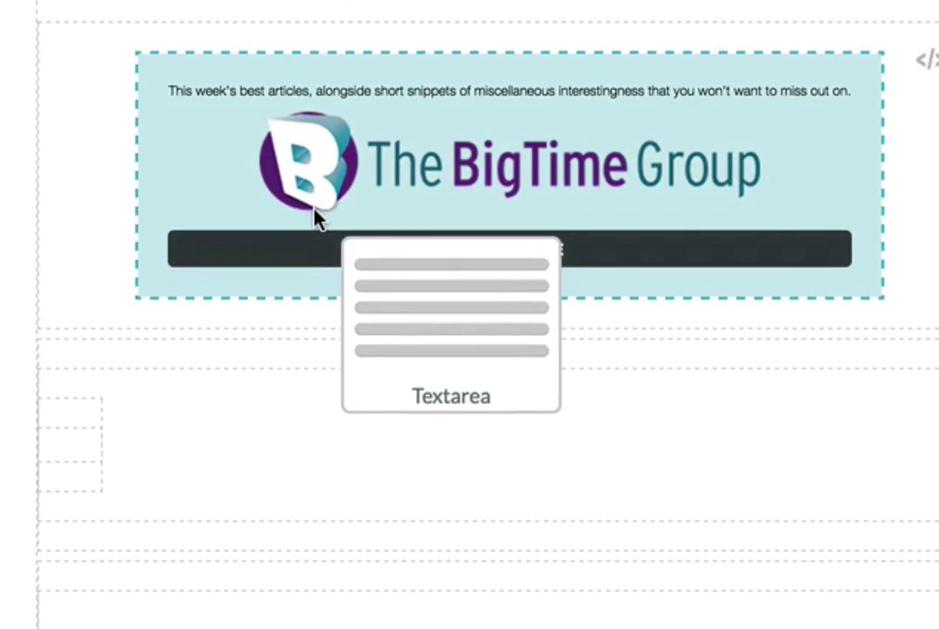
left_click_drag(316, 215, 317, 217)
Open the new text area for editing and replace its heading with "What is Marketing Automation"
mouse_move(504, 306)
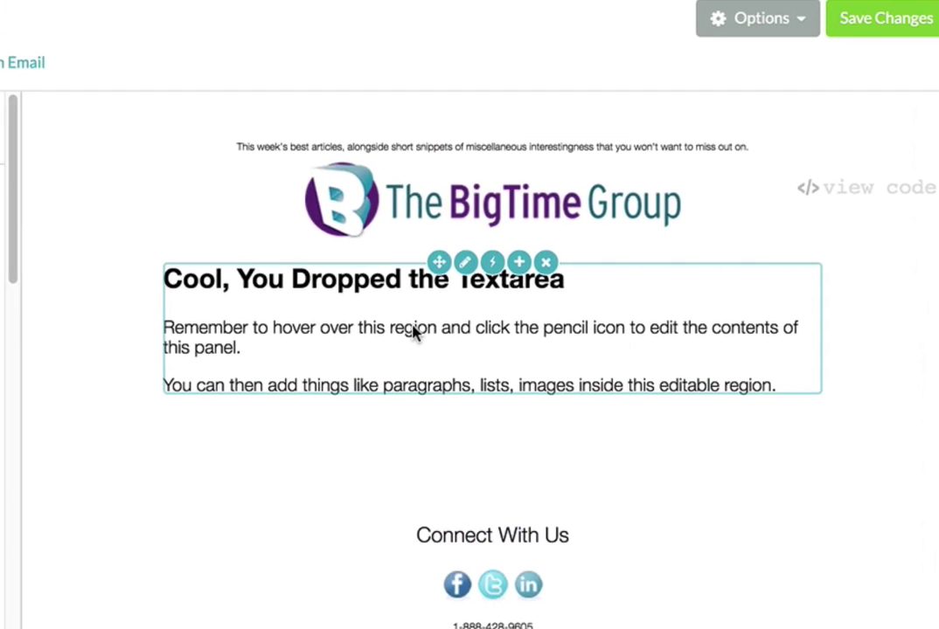
left_click(366, 304)
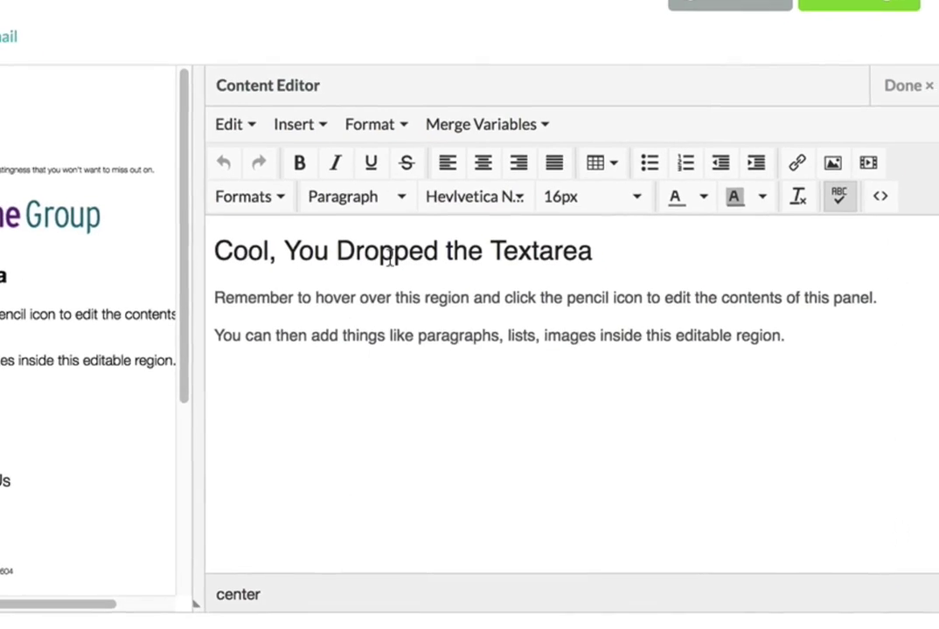
left_click_drag(602, 225, 84, 211)
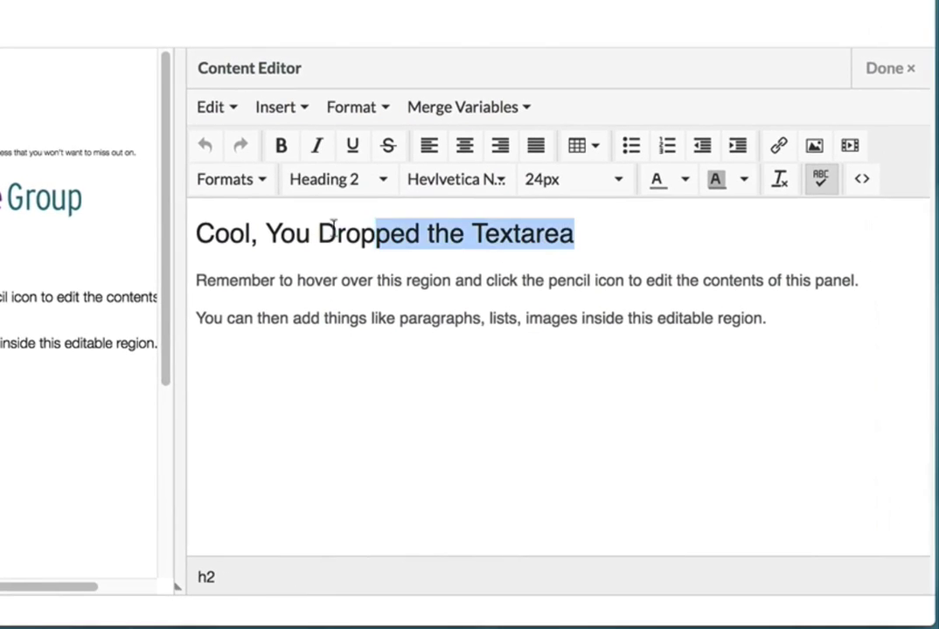
type("What is")
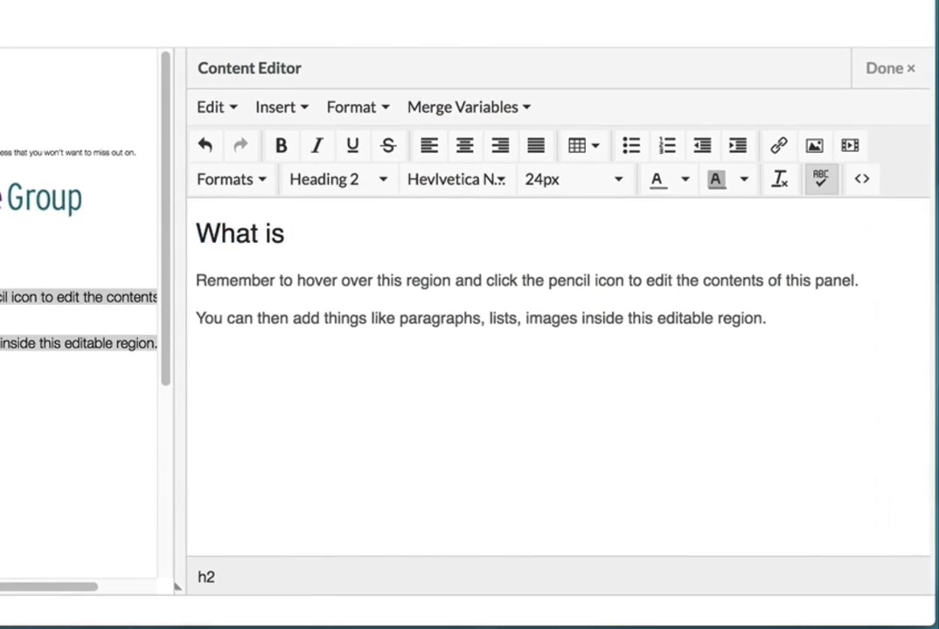
type(" Marketing Automation")
Replace the placeholder paragraphs below the heading with "And why should you look into it?"
key("Right")
key("shift+super+Down")
type("And why should yuou lo")
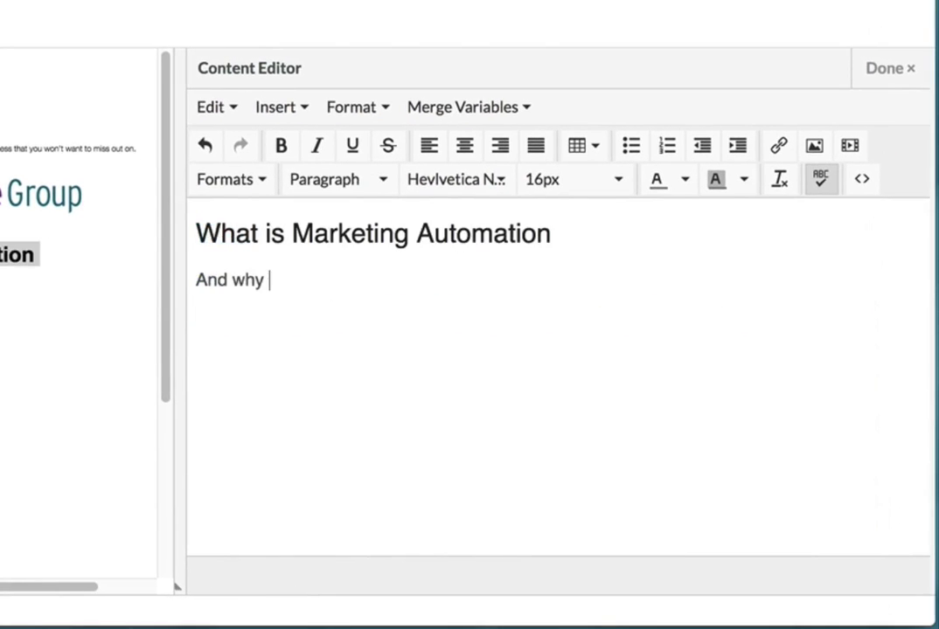
key("BackSpace")
key("BackSpace")
key("BackSpace")
key("BackSpace")
key("BackSpace")
key("BackSpace")
type("ou look into it?")
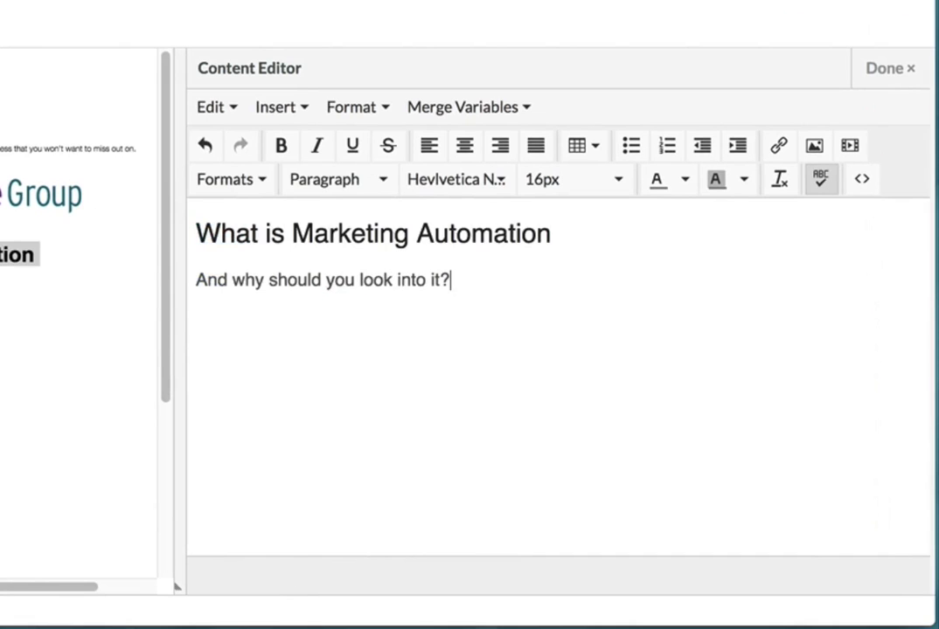
Center both lines of text and insert a blank line above "What is Marketing Automation"
key("super+a")
left_click(464, 145)
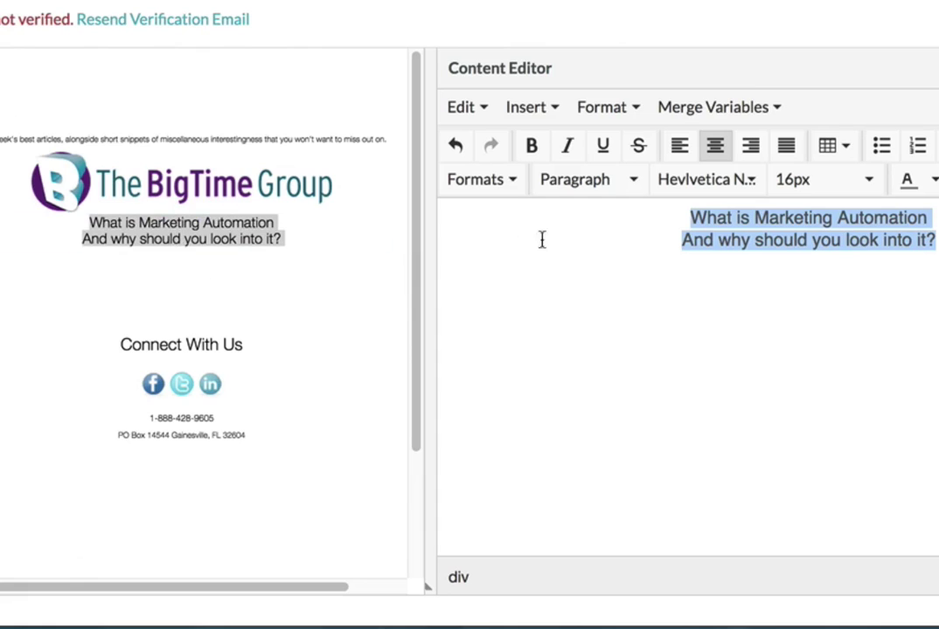
left_click(678, 217)
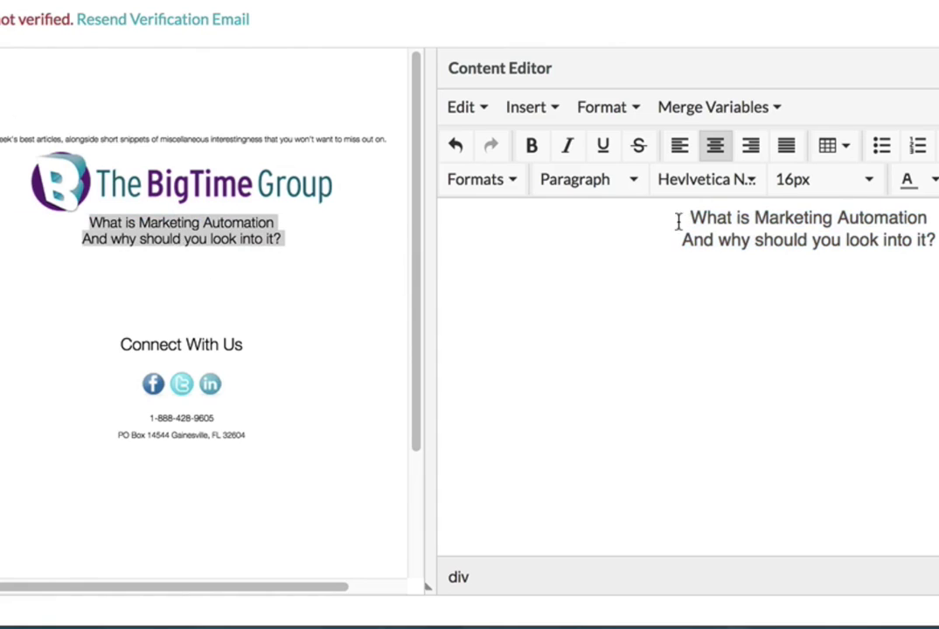
mouse_move(294, 197)
key("Return")
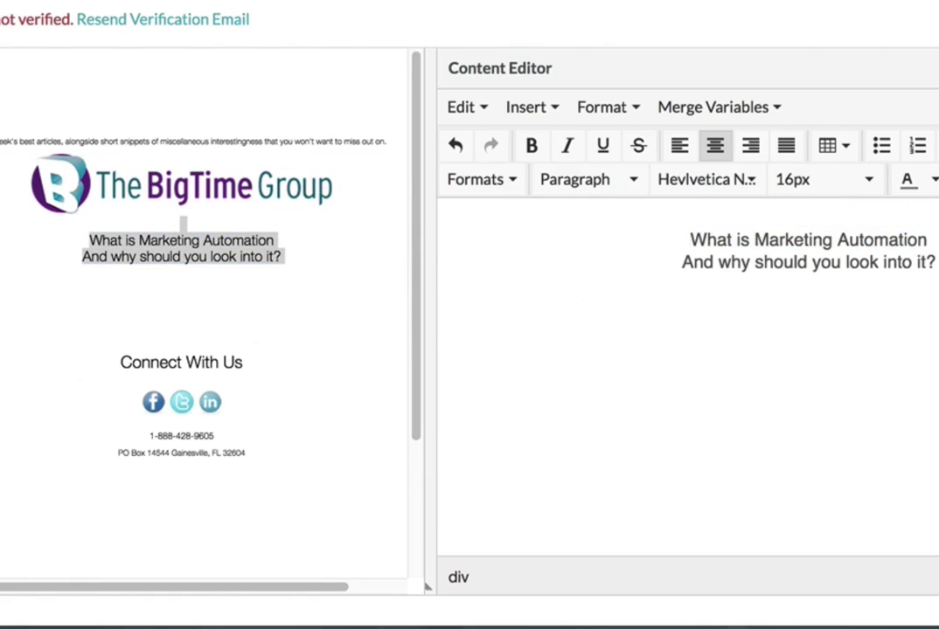
Format "What is Marketing Automation" as bold 21px text and italicize the line "And why should you look into it?"
left_click_drag(673, 239, 938, 244)
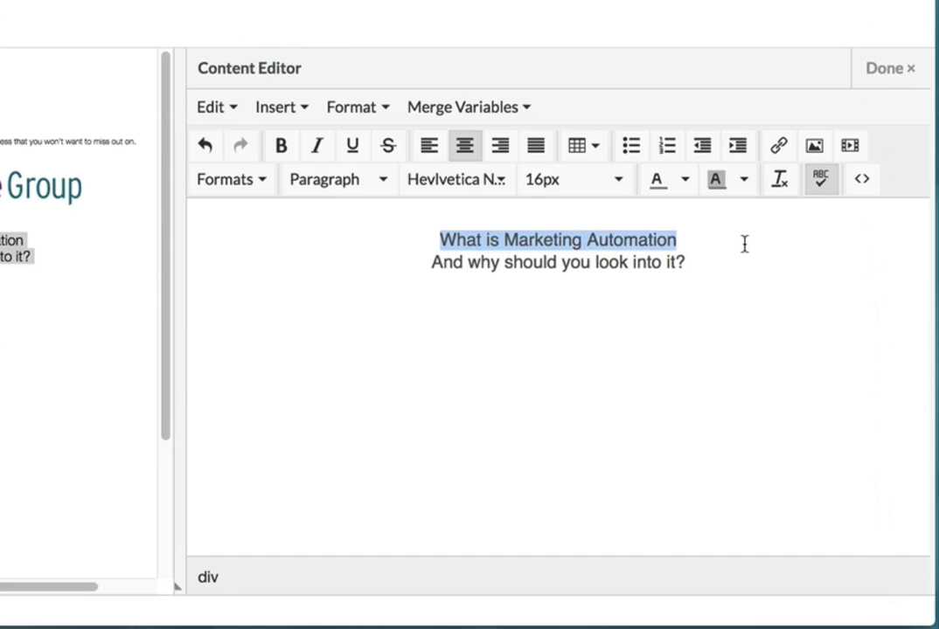
left_click(604, 179)
left_click(639, 614)
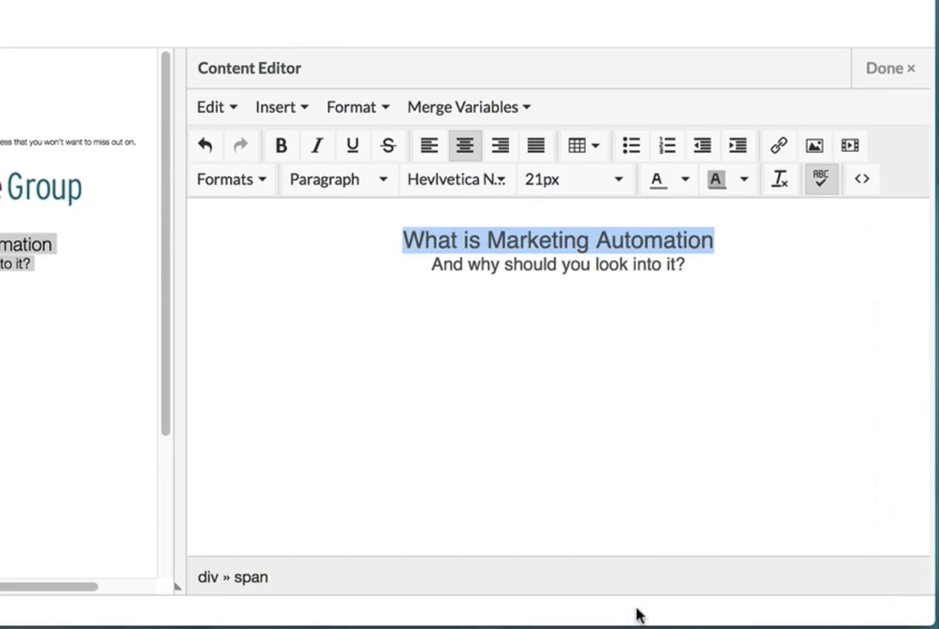
left_click(288, 147)
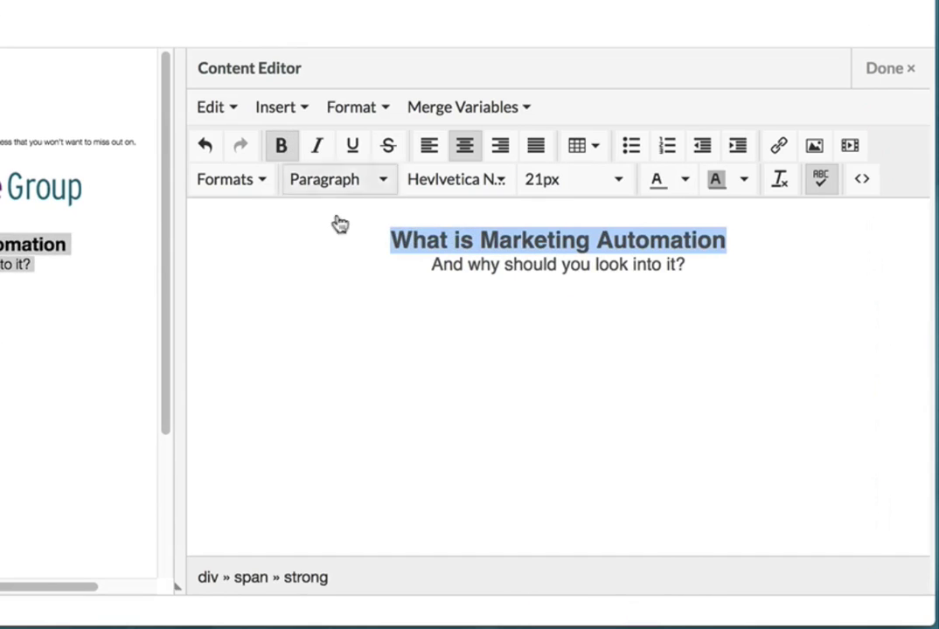
left_click_drag(428, 264, 790, 268)
left_click(307, 149)
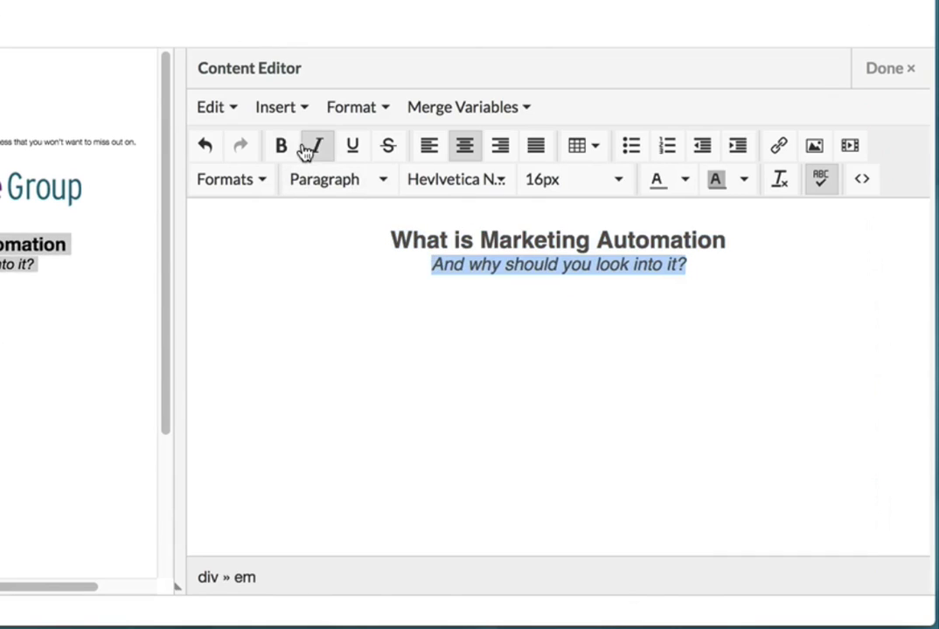
Insert a blank line above "And why should you look into it?", finish editing the text area and save the email
left_click(411, 266)
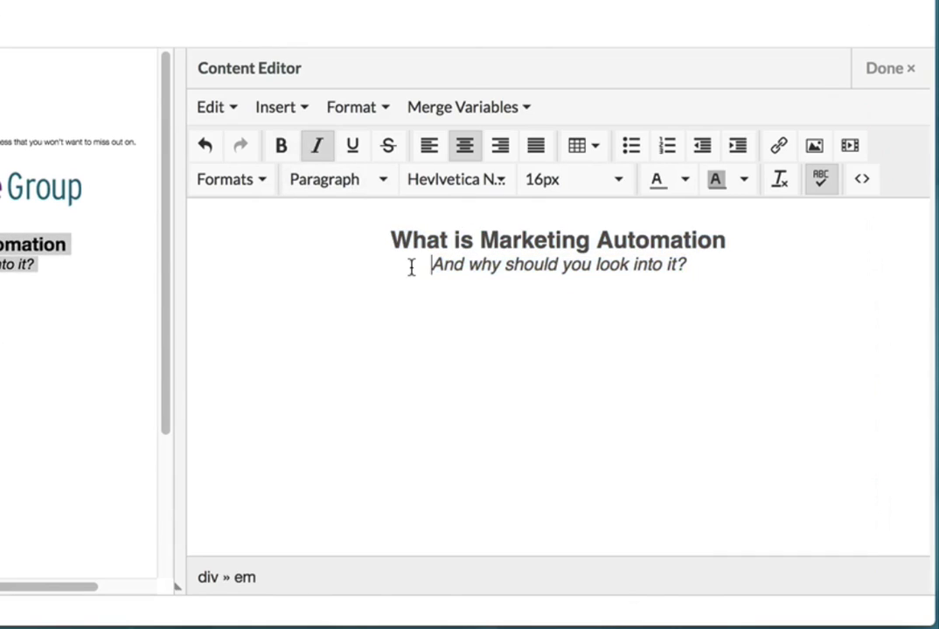
key("Return")
left_click(875, 69)
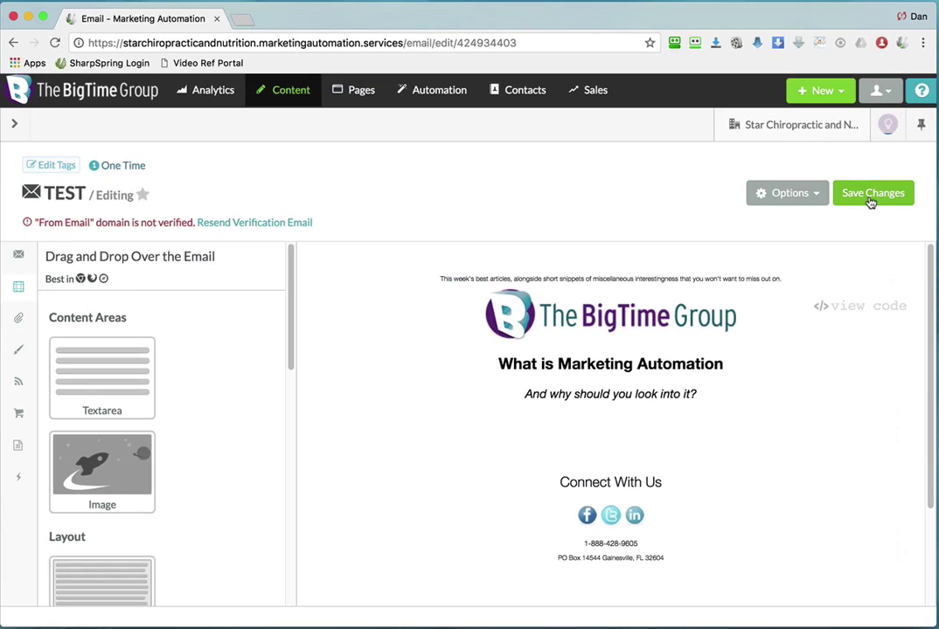
left_click(872, 195)
Review the finished Pilot Program sample email for the element below the intro text, then return to the email editor
left_click_drag(679, 625, 706, 50)
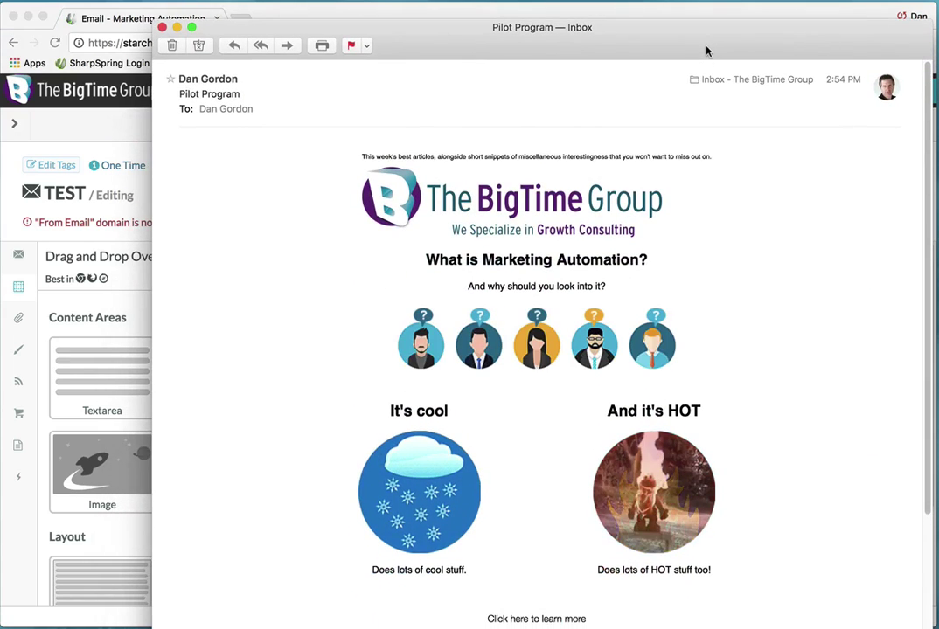
left_click_drag(612, 46, 603, 628)
left_click(494, 440)
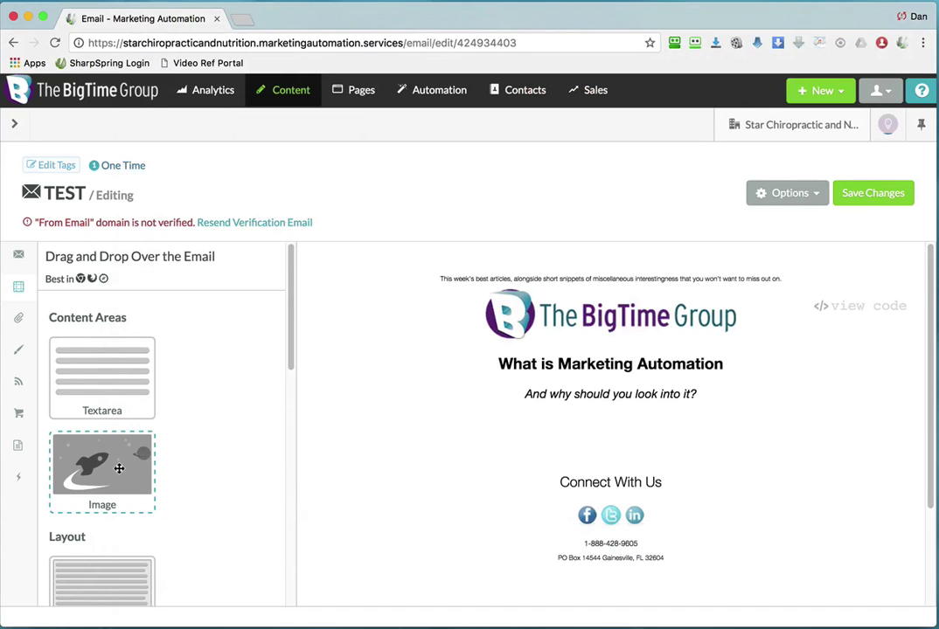
Add an image block below the intro text and replace its placeholder with Heads_2.gif from the uploads folder
left_click_drag(113, 472, 634, 480)
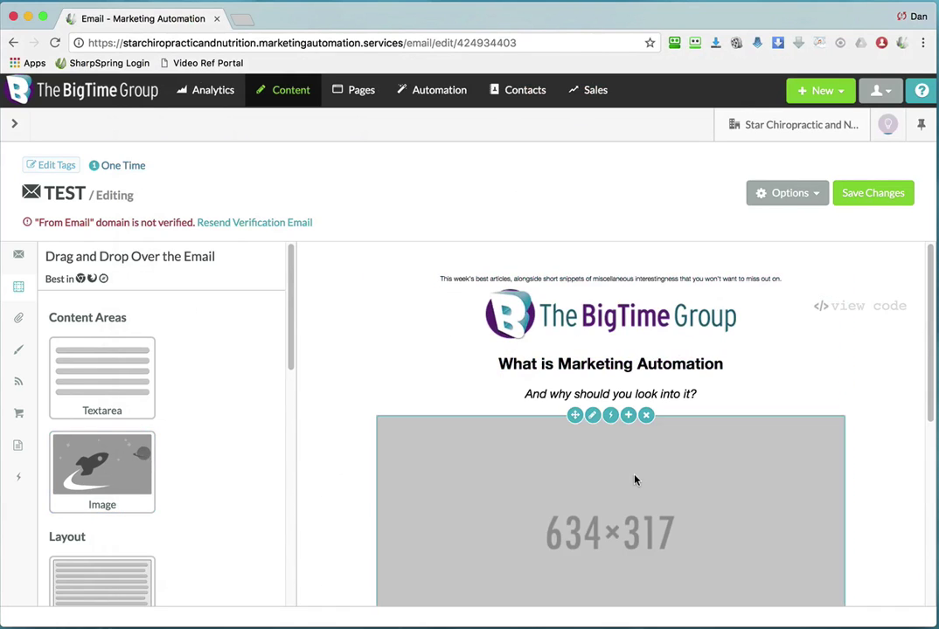
scroll(868, 472, "down", 3)
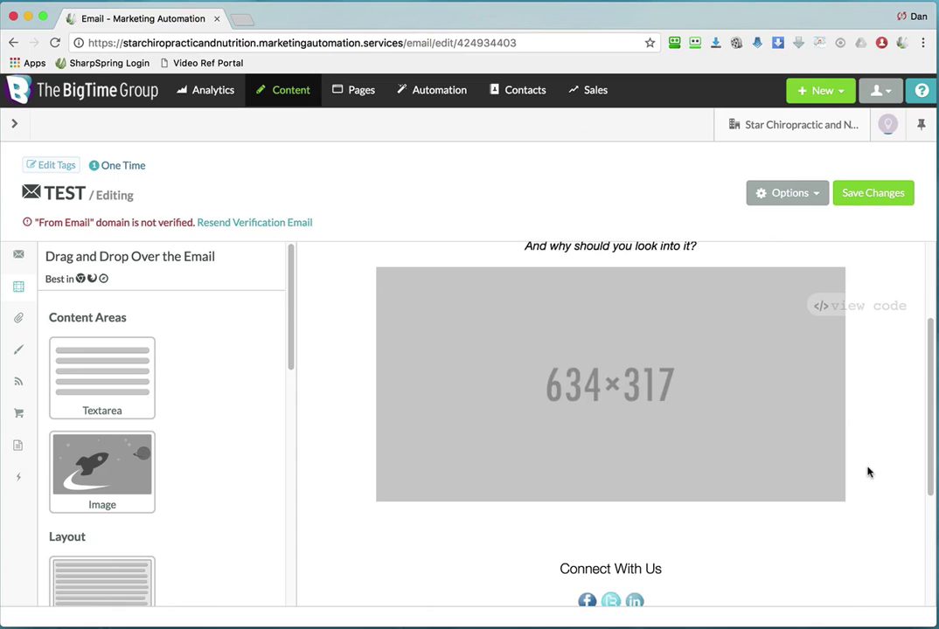
mouse_move(727, 371)
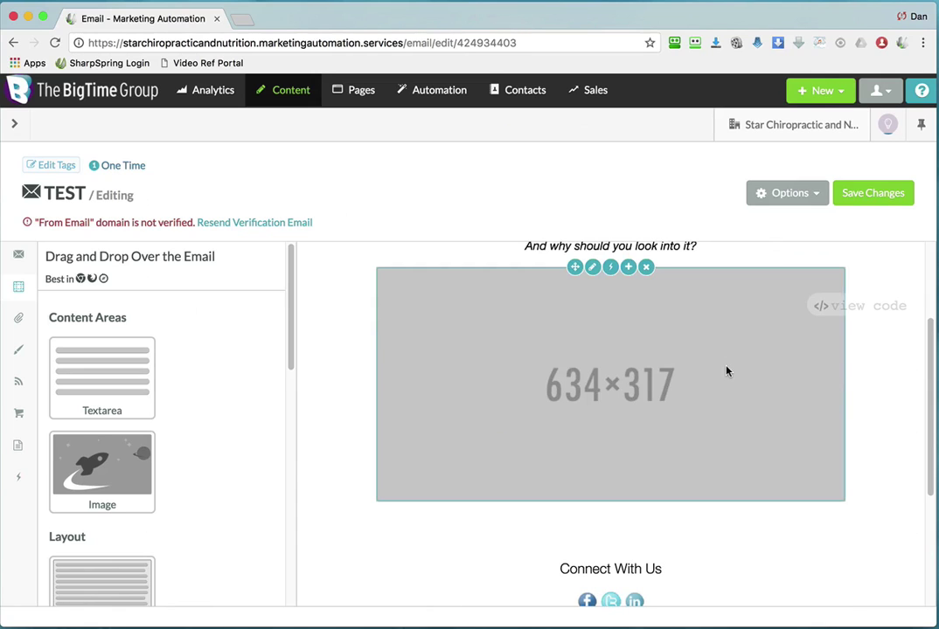
left_click(600, 335)
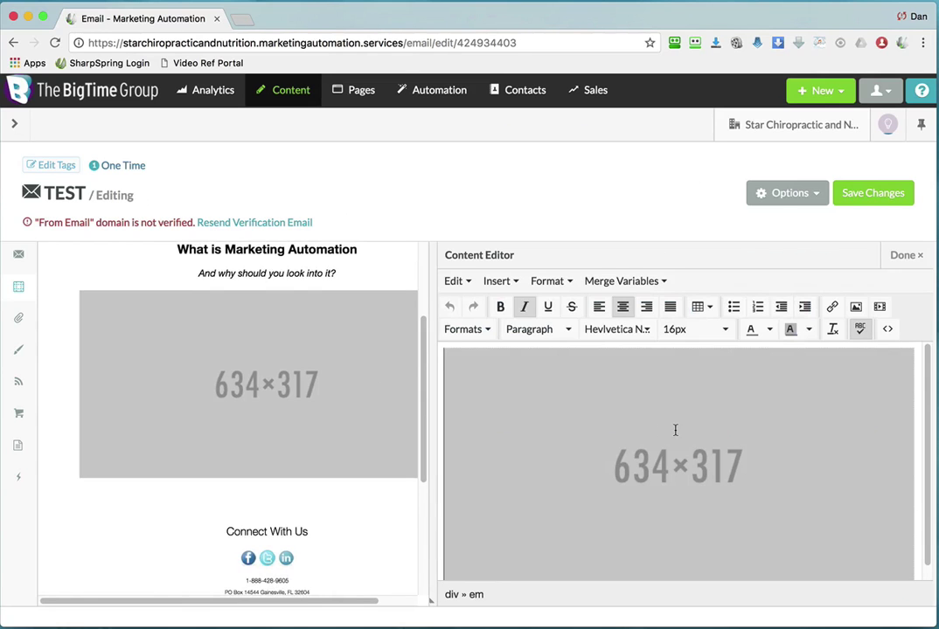
left_click(675, 430)
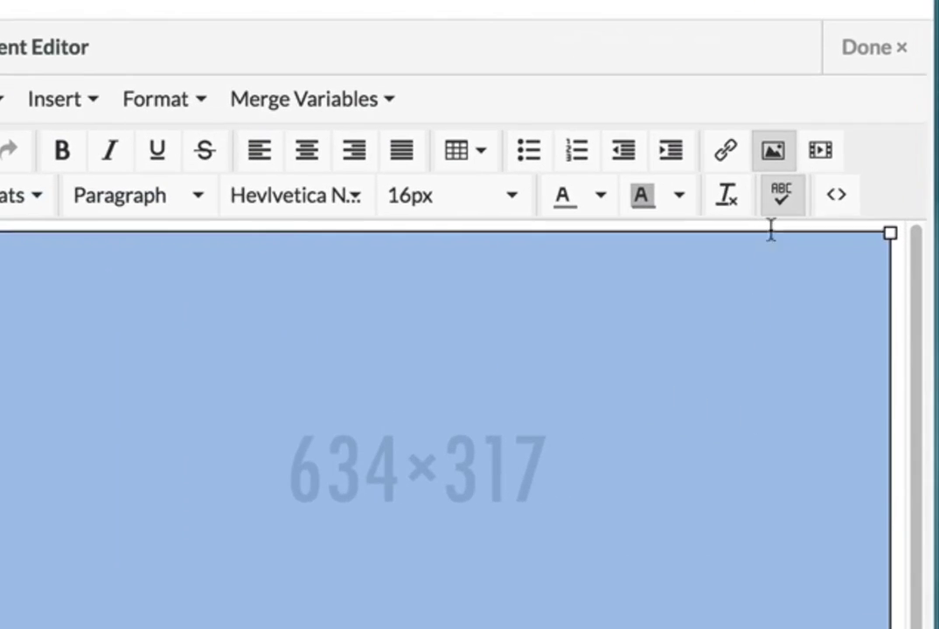
left_click(775, 151)
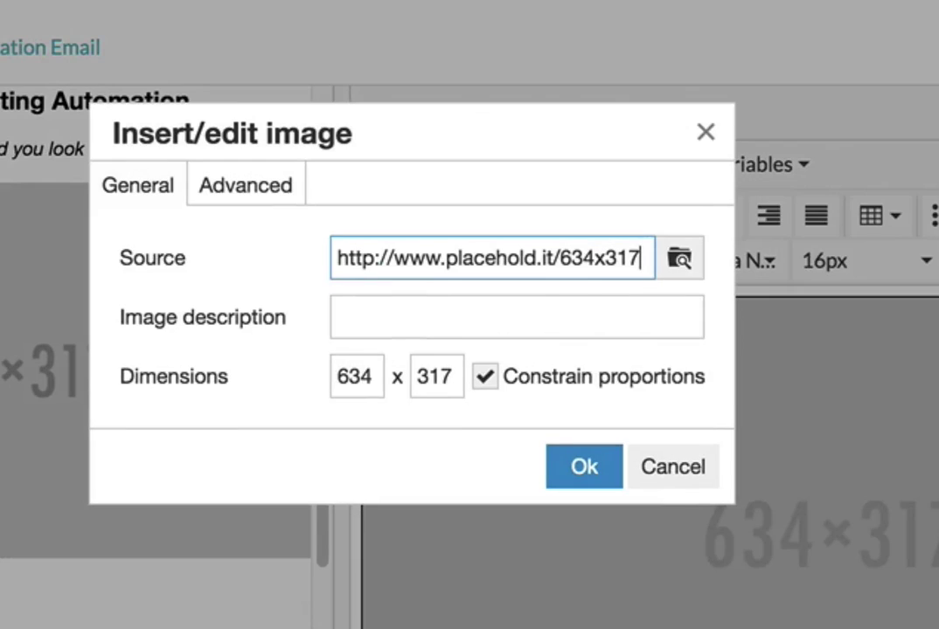
left_click(681, 261)
left_click(675, 120)
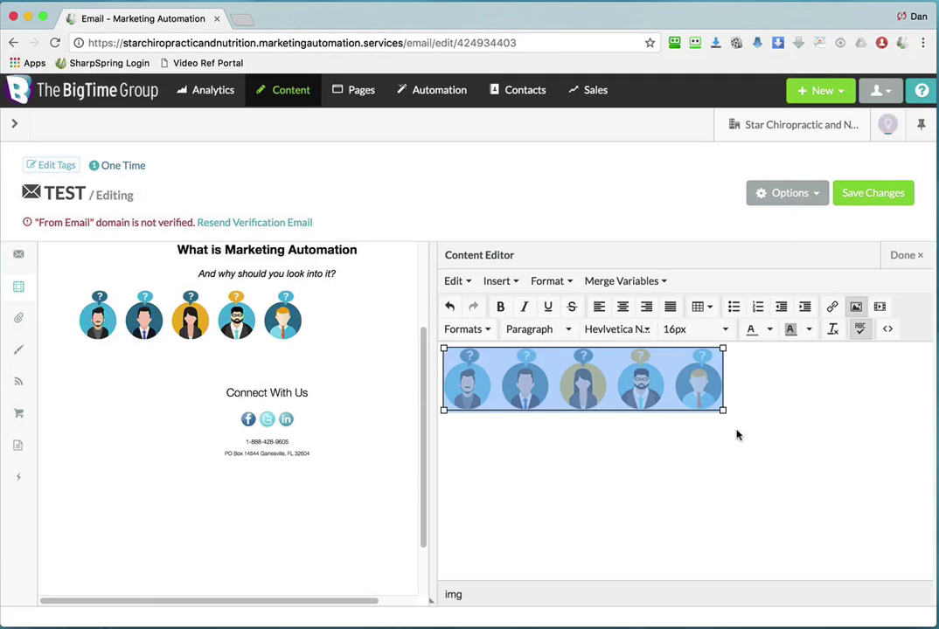
Center the row of heads in its image block and finish editing the block
left_click(626, 310)
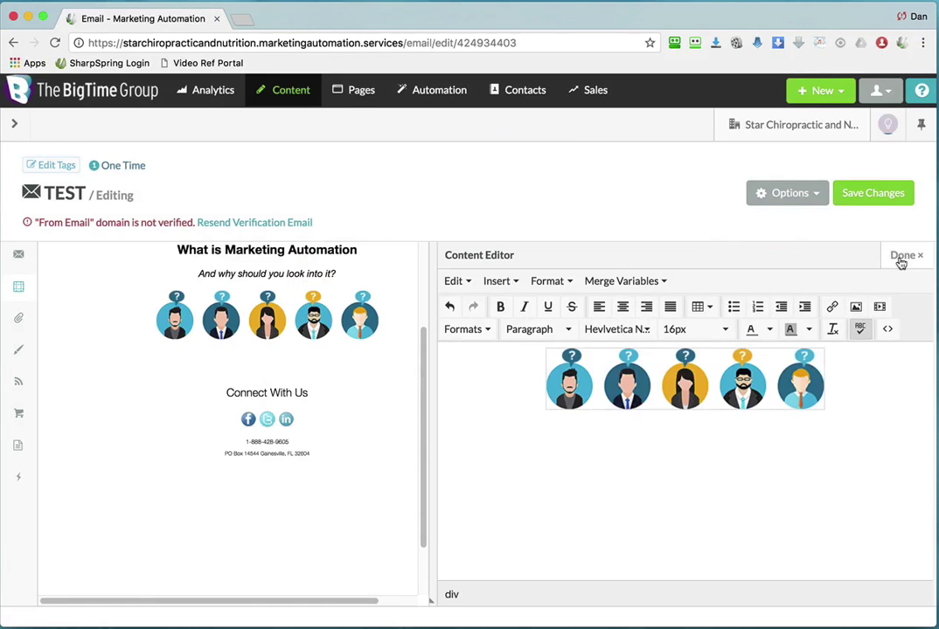
left_click(901, 254)
scroll(717, 475, "down", 3)
Check the Pilot Program sample email for the layout below the row of heads, then return to the email editor
left_click_drag(702, 627, 708, 17)
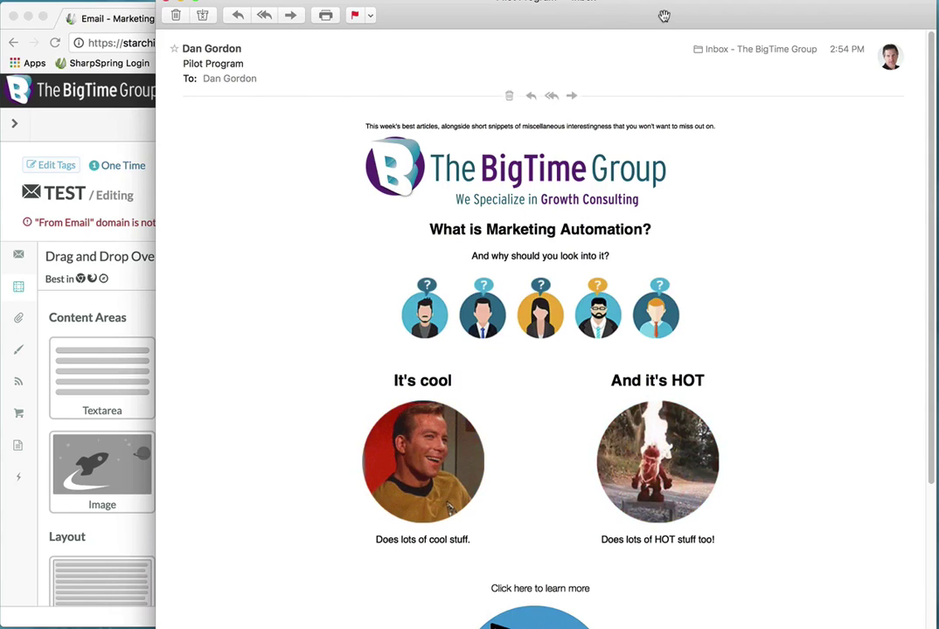
left_click_drag(665, 15, 603, 628)
left_click(285, 362)
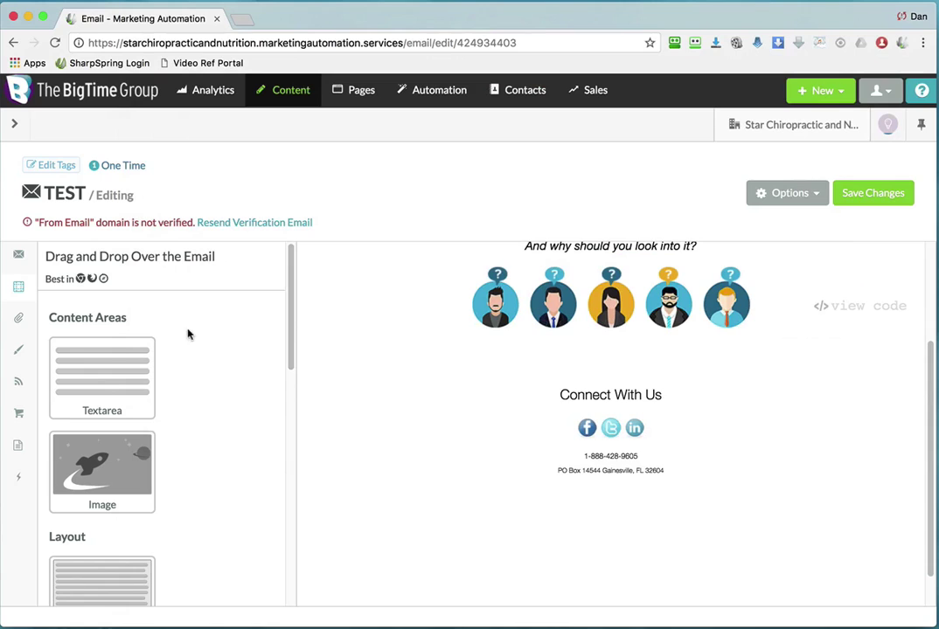
Add a two-column layout below the row of heads and replace the first column's heading with "It's Cool"
left_click_drag(289, 336, 303, 436)
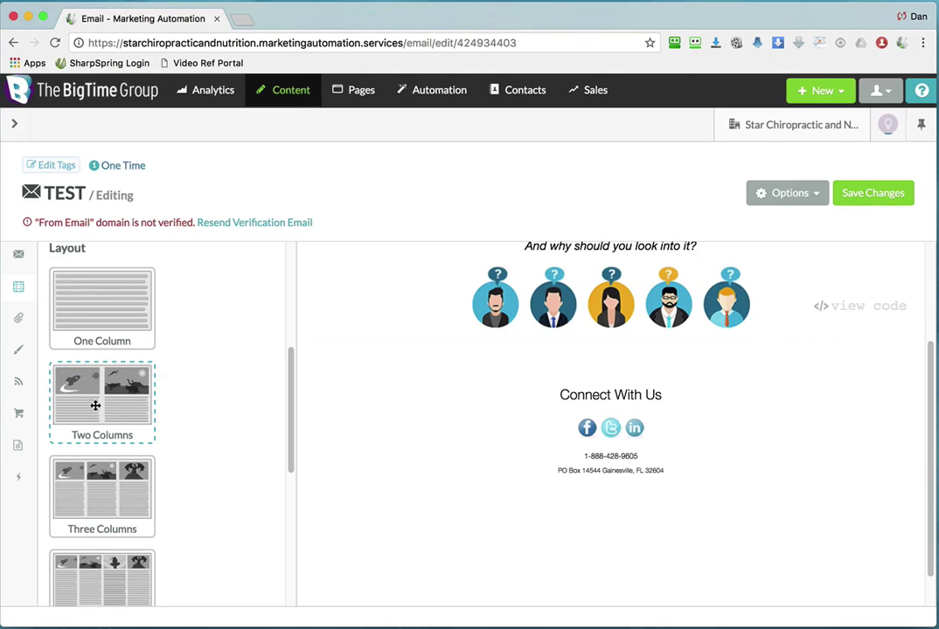
left_click_drag(95, 406, 415, 358)
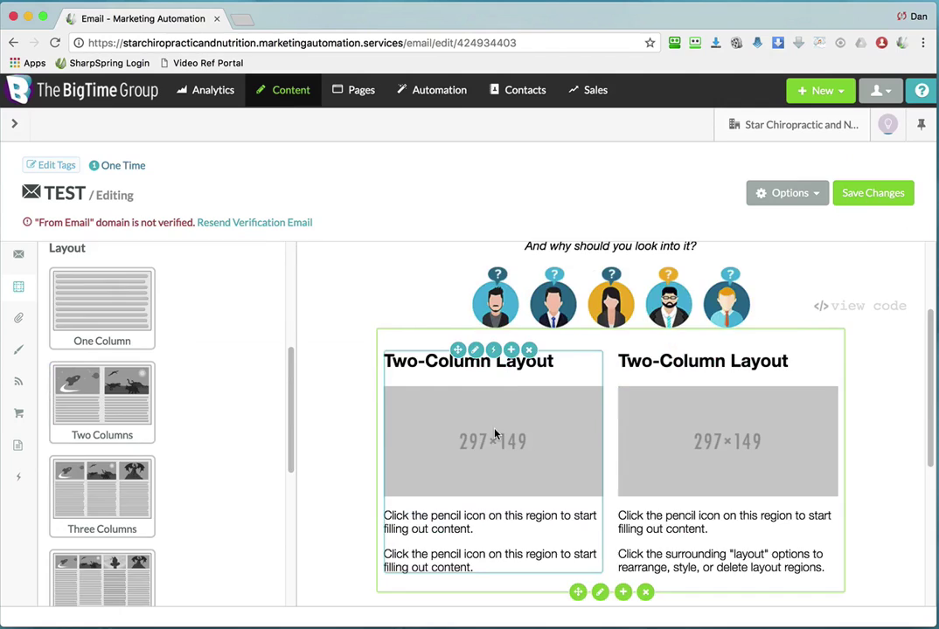
left_click(498, 348)
triple_click(513, 366)
type("It's ")
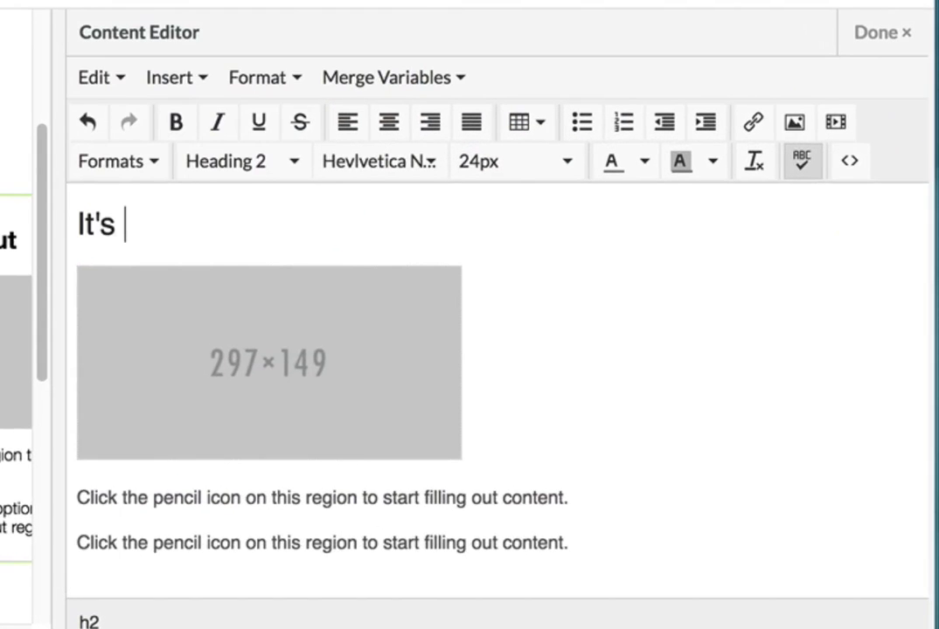
type("Cool")
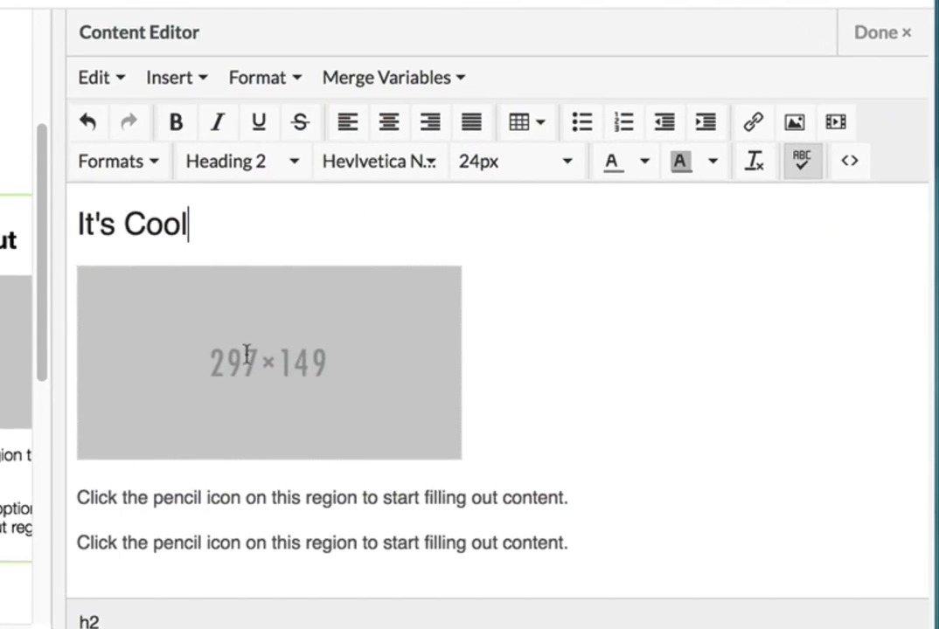
Replace the placeholder image under "It's Cool" with Cool.gif from the uploads folder
left_click(270, 352)
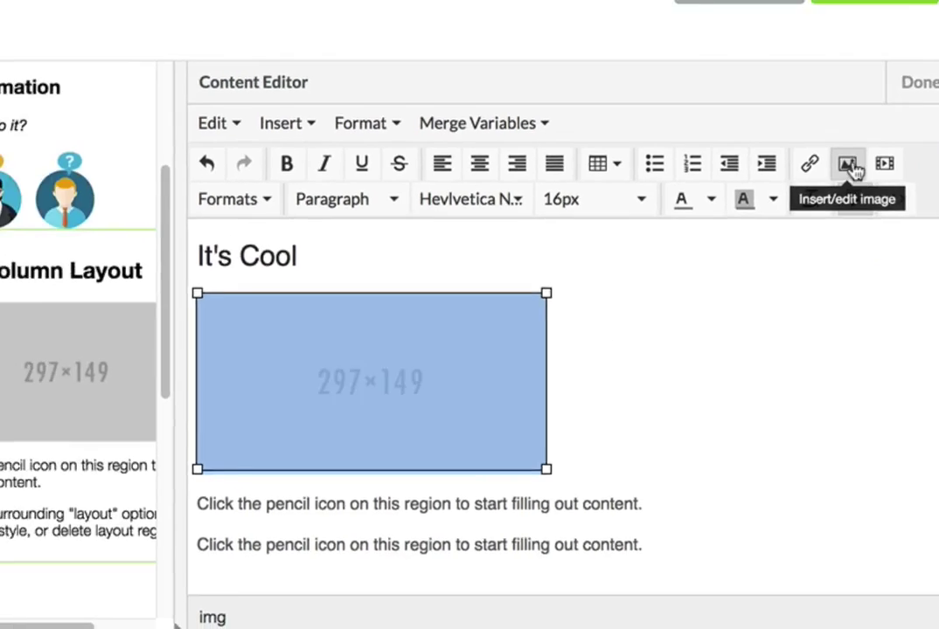
left_click(794, 122)
left_click(395, 93)
left_click(530, 185)
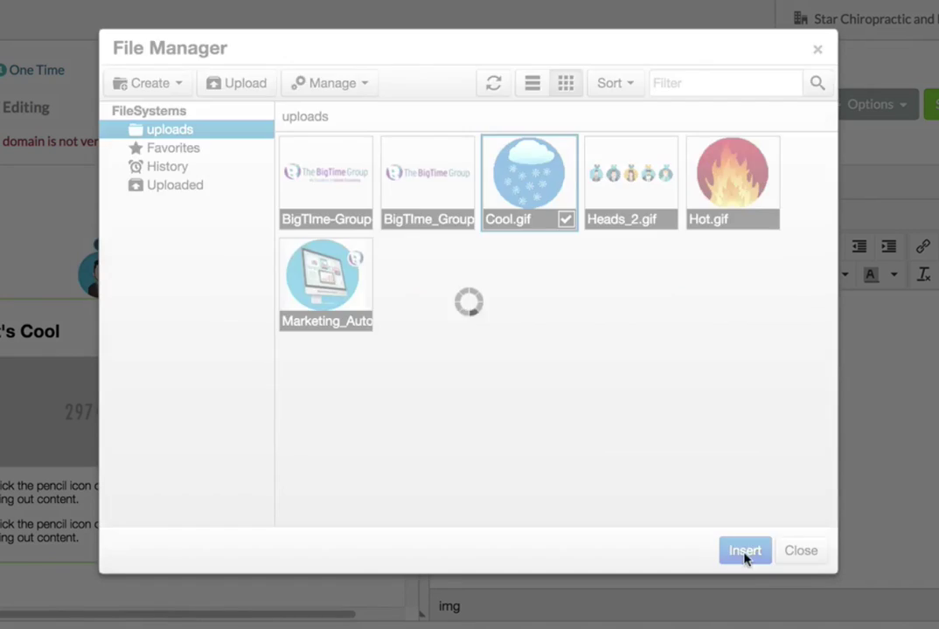
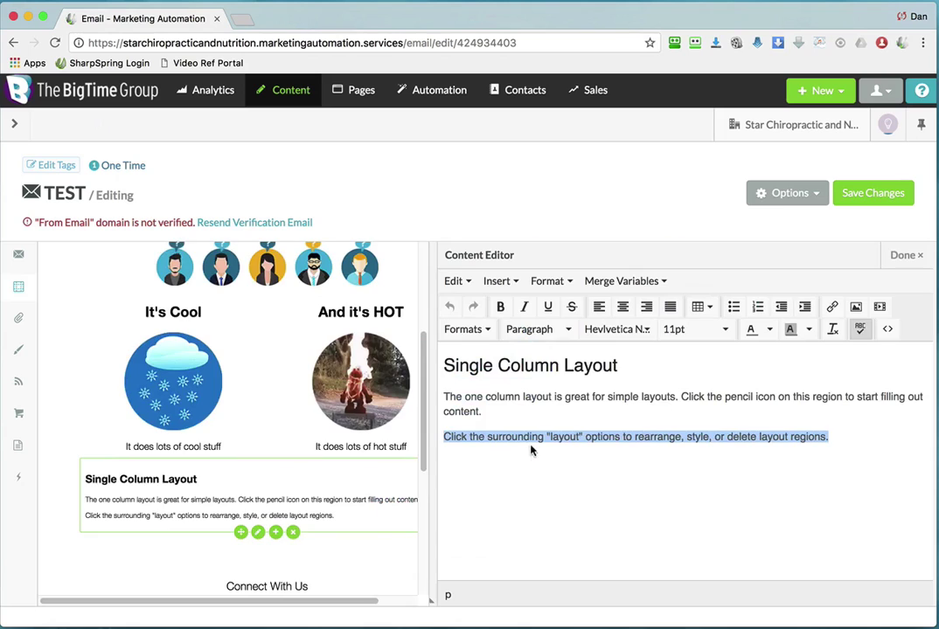
Replace all text in the single-column layout with a centered line "Click here if you want to know more." and finish editing
left_click(561, 436)
left_click_drag(844, 436, 345, 346)
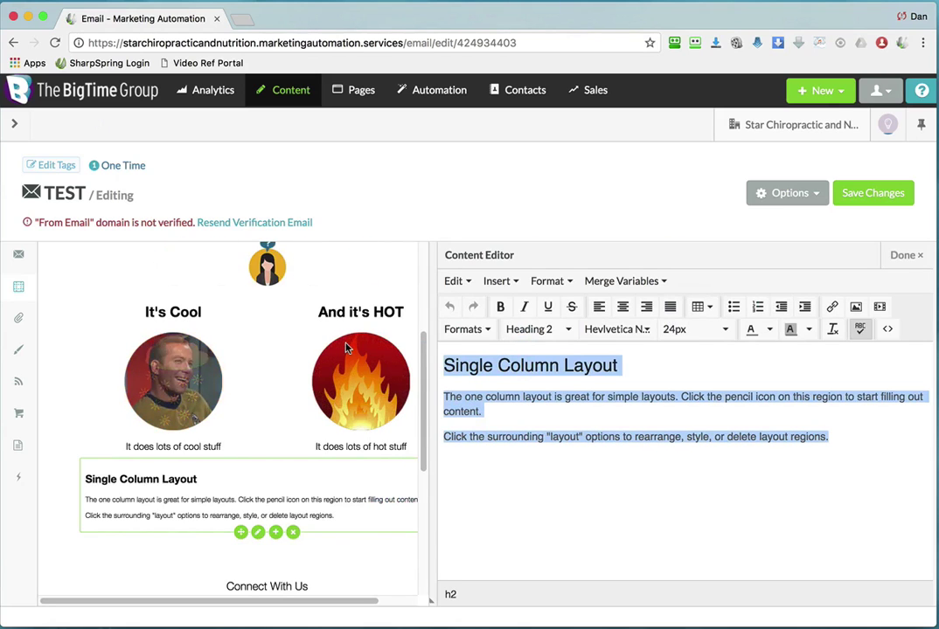
type("Click here if you want to know more")
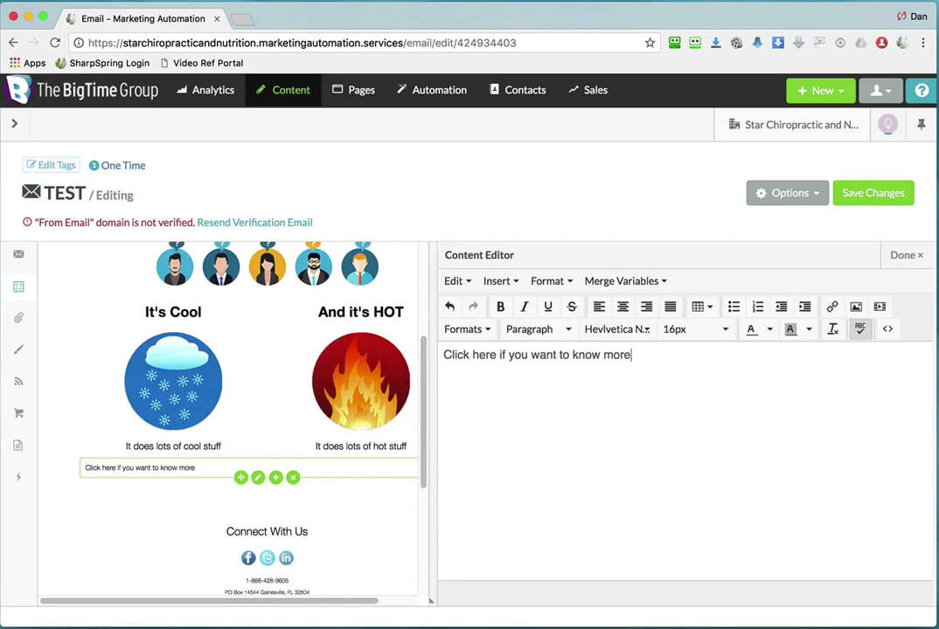
type(".")
key("super+e")
left_click(902, 255)
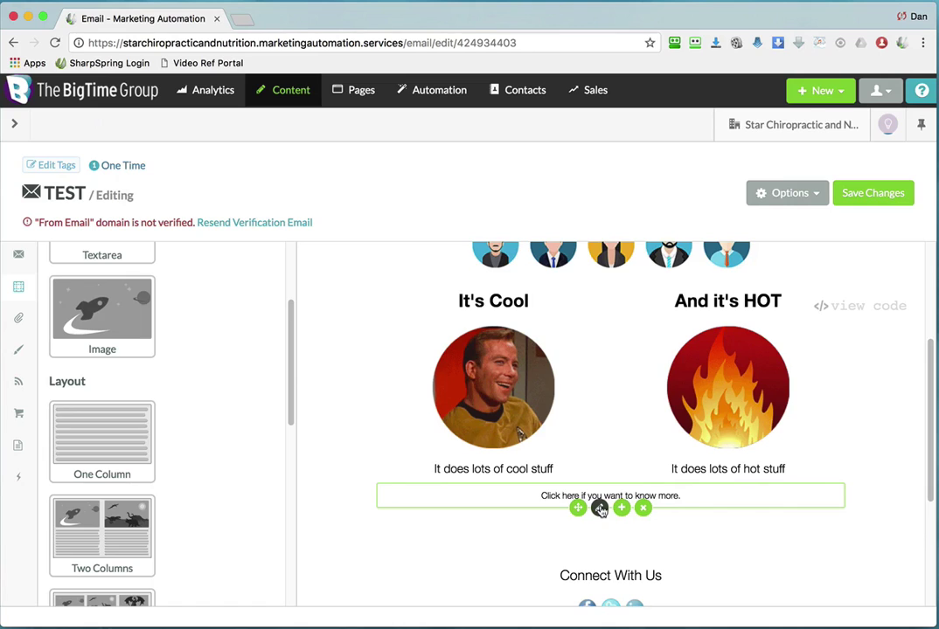
Format "Click here if you want to know more." as bold 17px text, finish editing and save the email
left_click(600, 511)
left_click(682, 330)
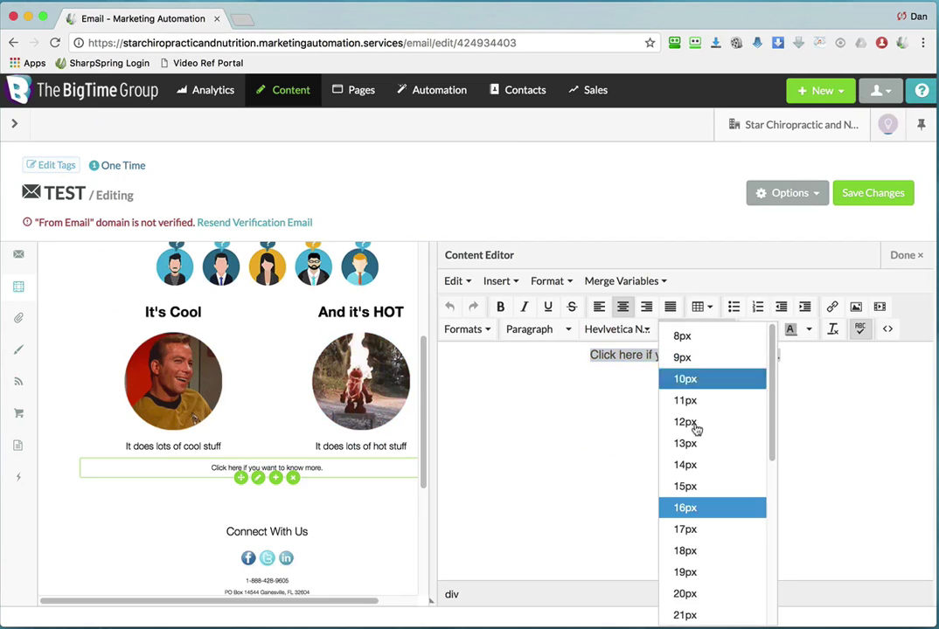
left_click(699, 593)
left_click(501, 306)
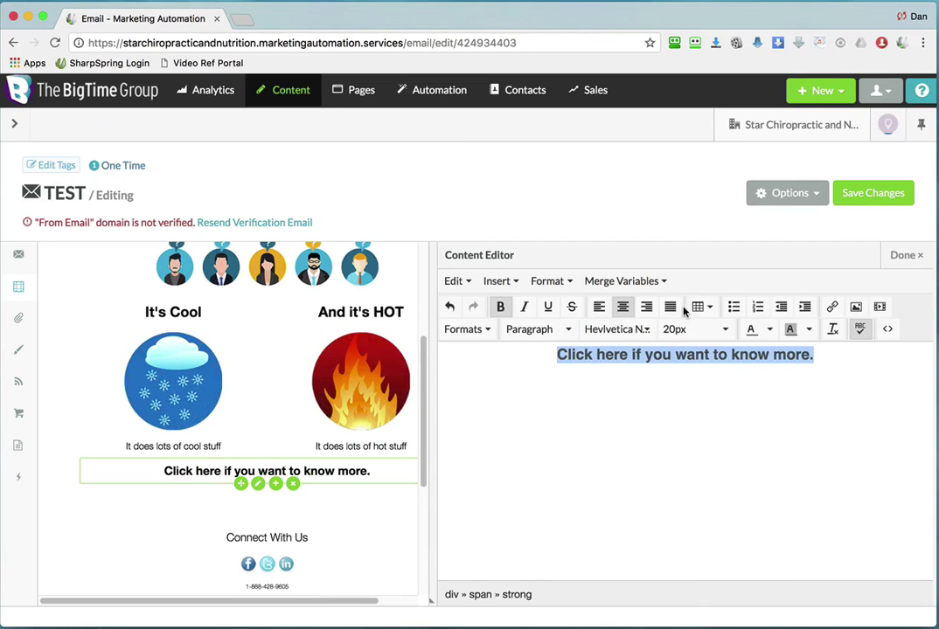
left_click(725, 329)
left_click(731, 533)
left_click(902, 255)
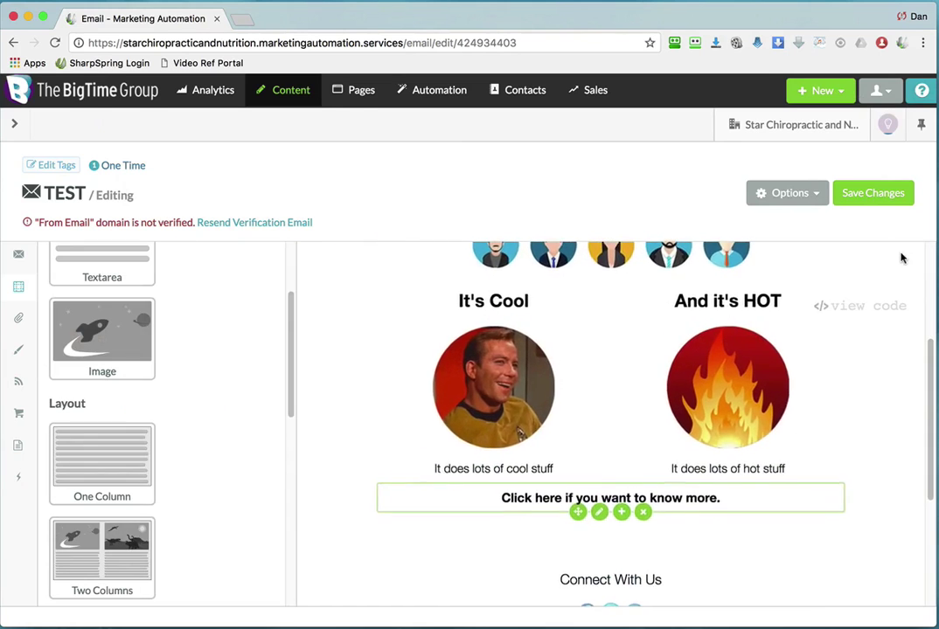
left_click(867, 201)
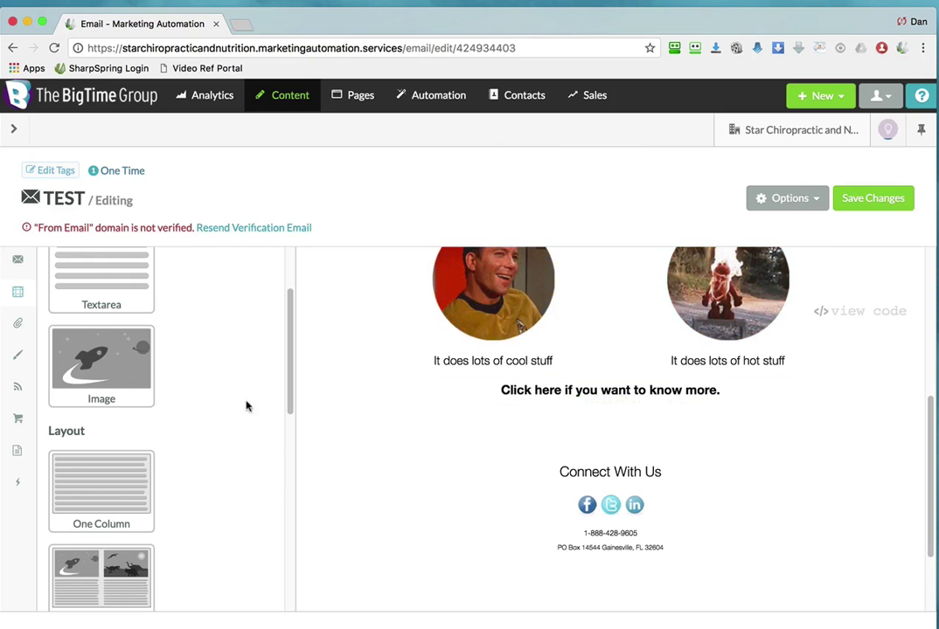
Add an image block below the "Click here" line and replace its placeholder with the Marketing_Auto computer image from uploads
left_click_drag(203, 406, 613, 527)
left_click_drag(675, 527, 691, 528)
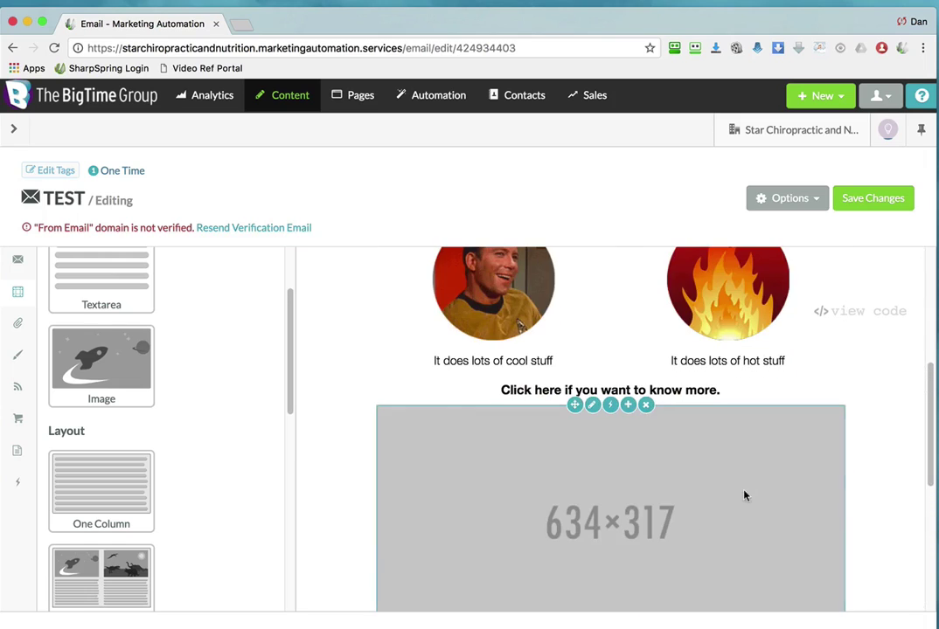
left_click(607, 478)
left_click(692, 453)
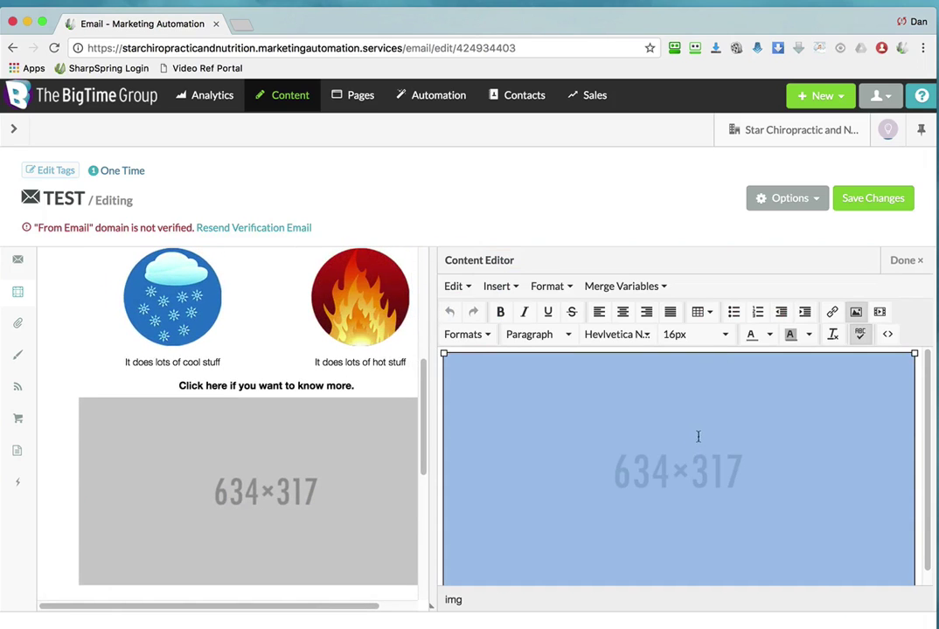
left_click(855, 313)
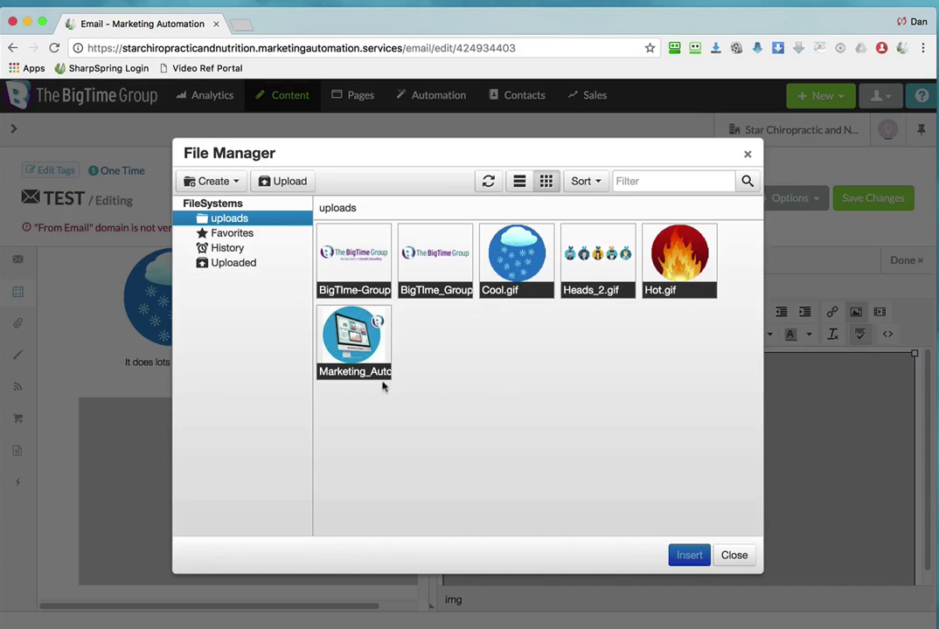
double_click(348, 350)
left_click(551, 436)
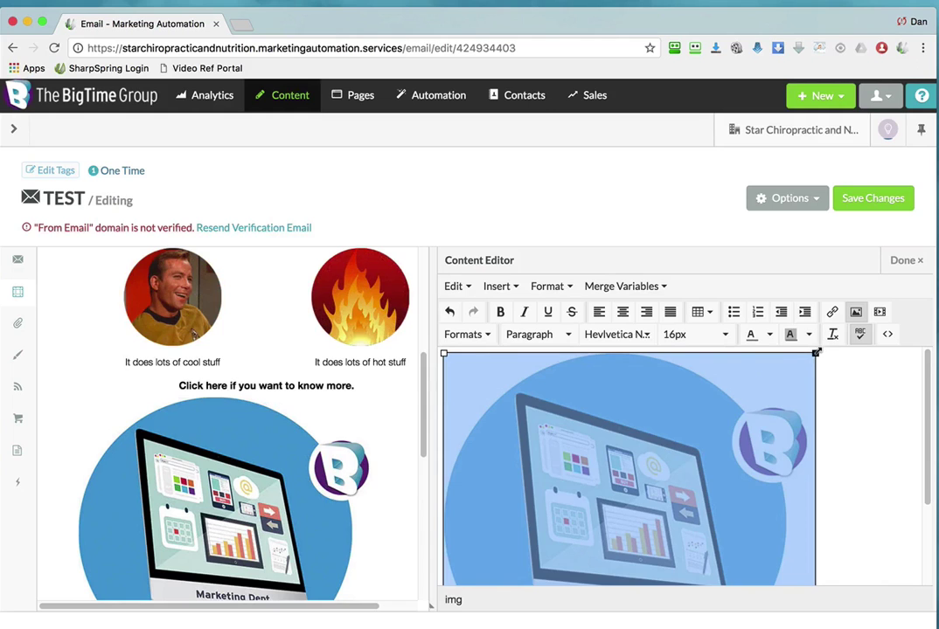
Shrink the computer image proportionally to a little under half its width and center it in the block
left_click_drag(816, 354, 625, 395)
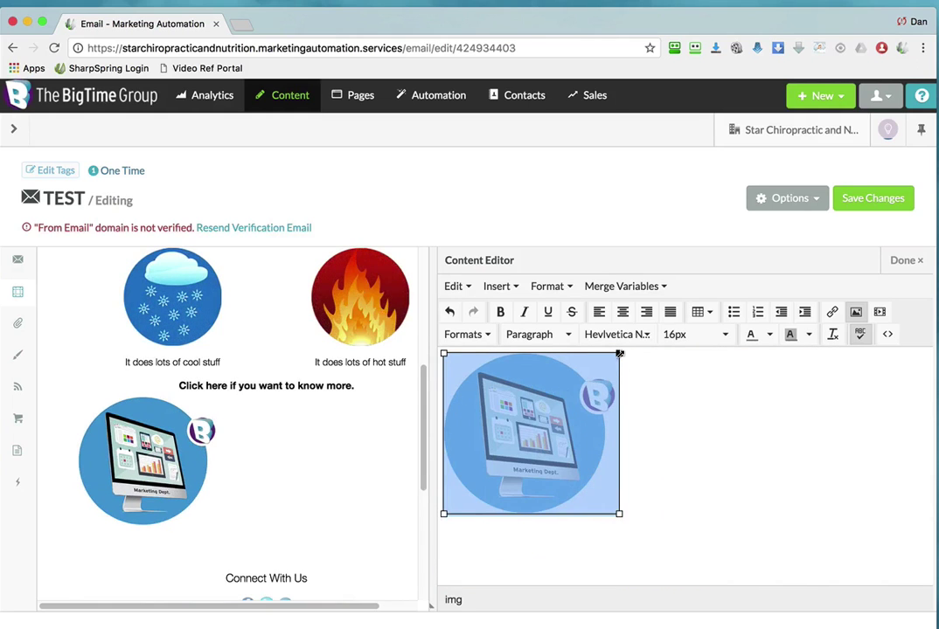
left_click_drag(619, 353, 598, 372)
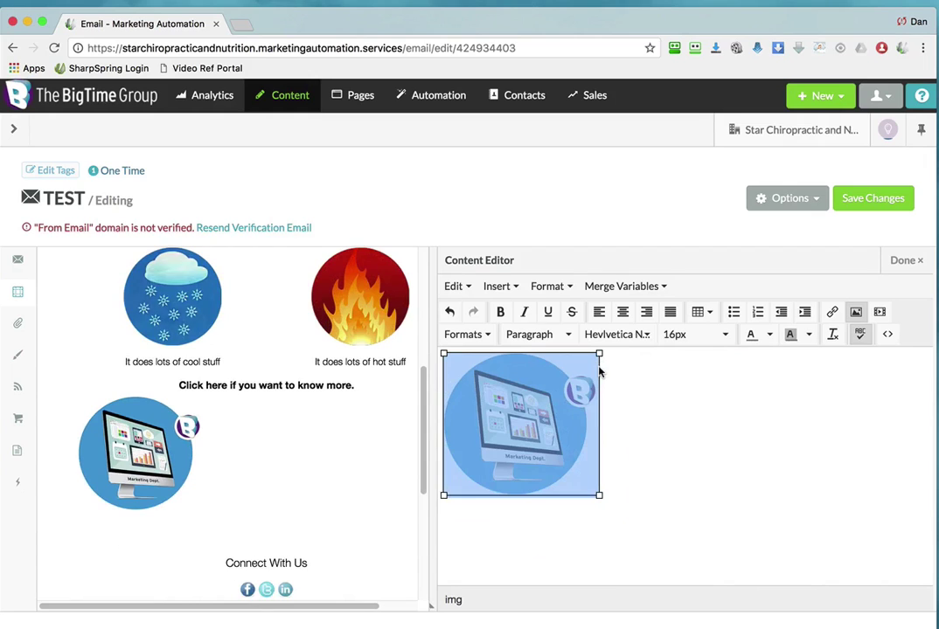
left_click(623, 315)
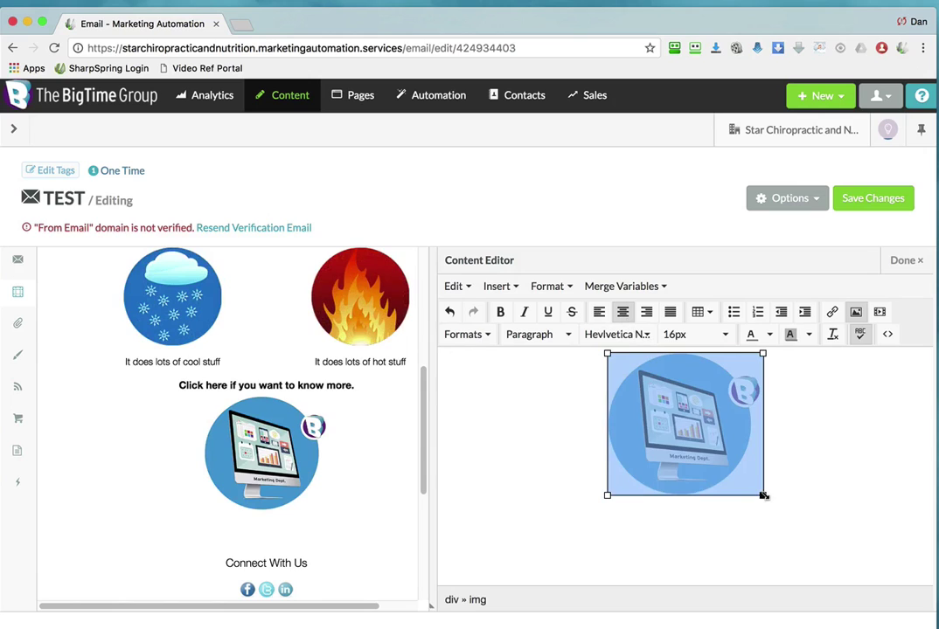
Delete the computer image from its separate block below the "Click here if you want to know more." line
left_click_drag(763, 496, 781, 513)
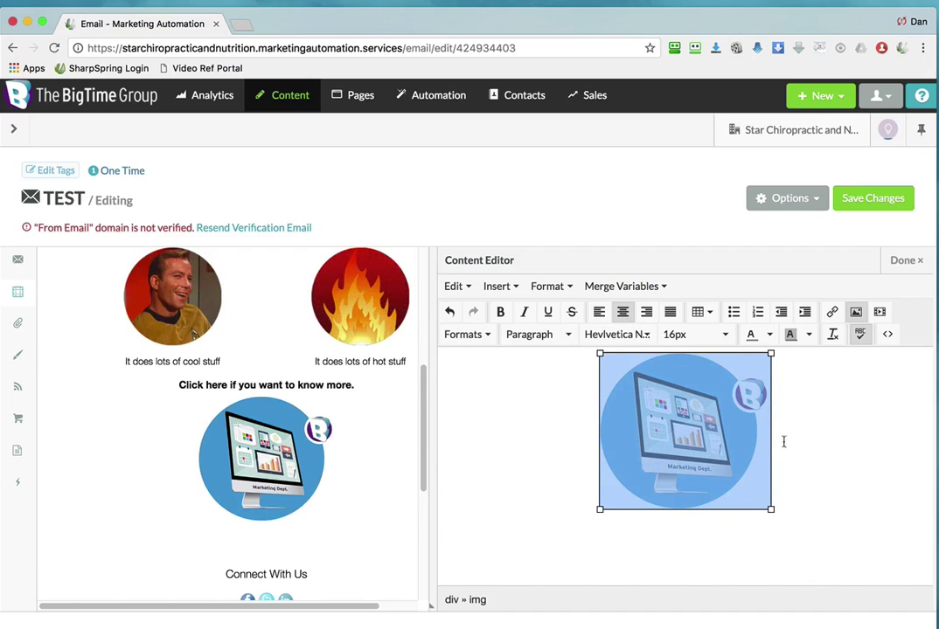
key("Delete")
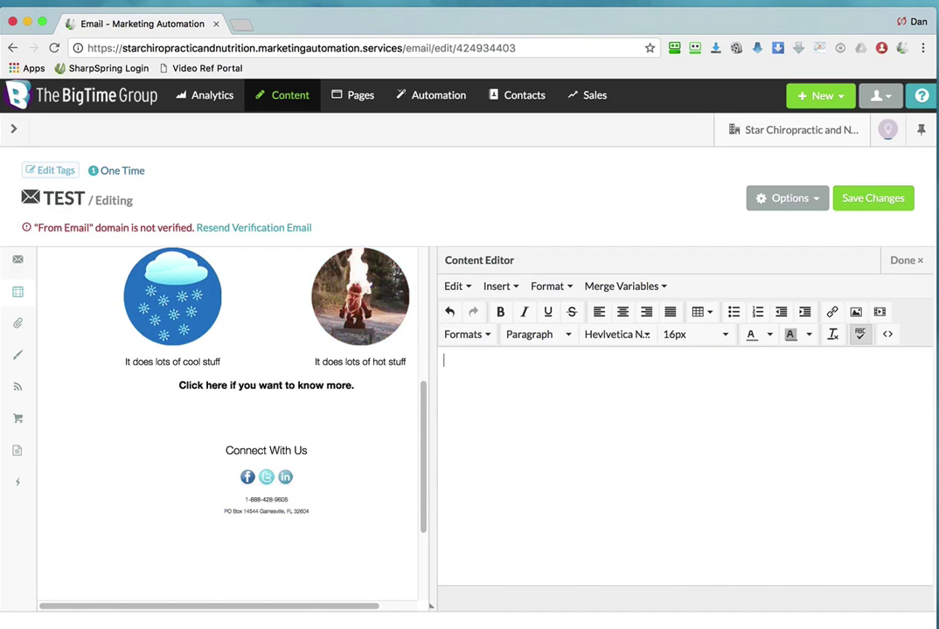
Insert the Marketing Dept. computer image from the uploads on a new line below "Click here if you want to know more." in the same text block
left_click(327, 385)
mouse_move(267, 389)
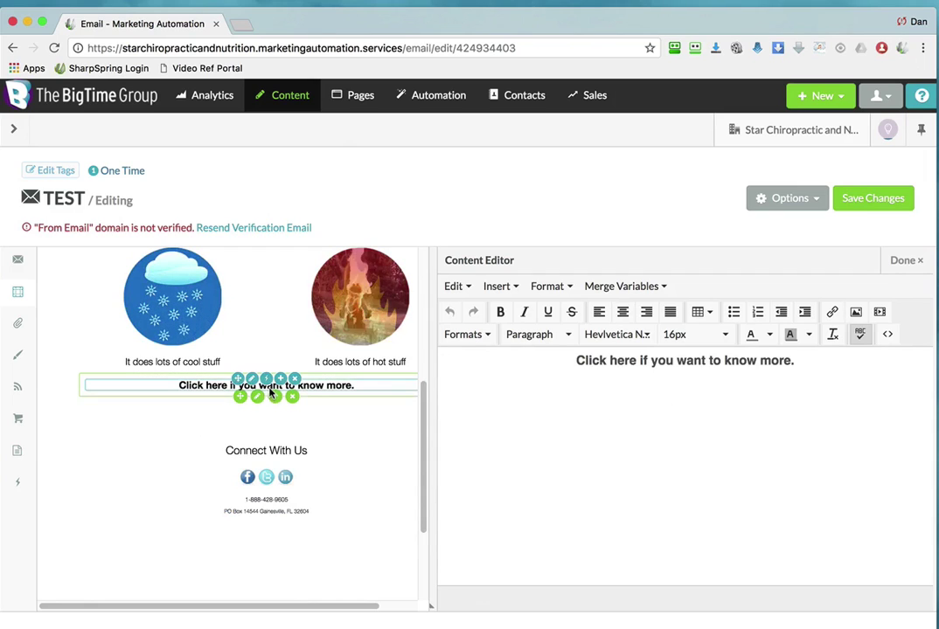
left_click(797, 362)
key("Return")
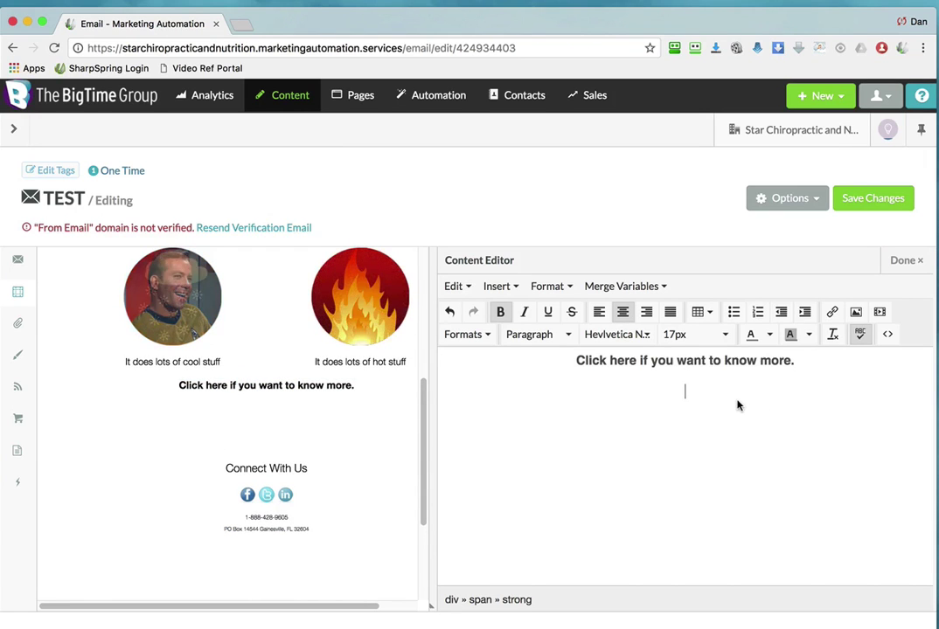
left_click(856, 312)
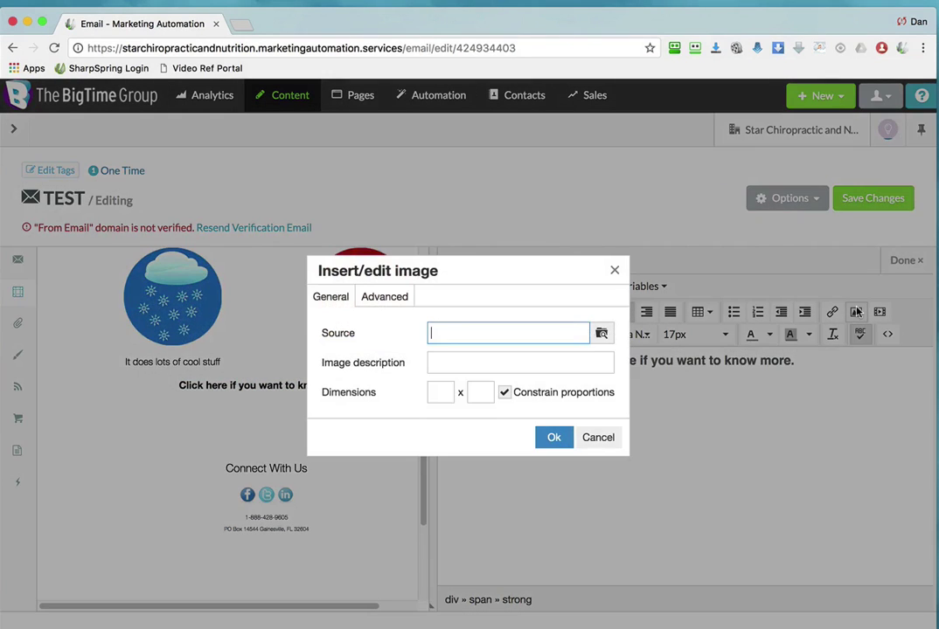
left_click(601, 335)
left_click(691, 557)
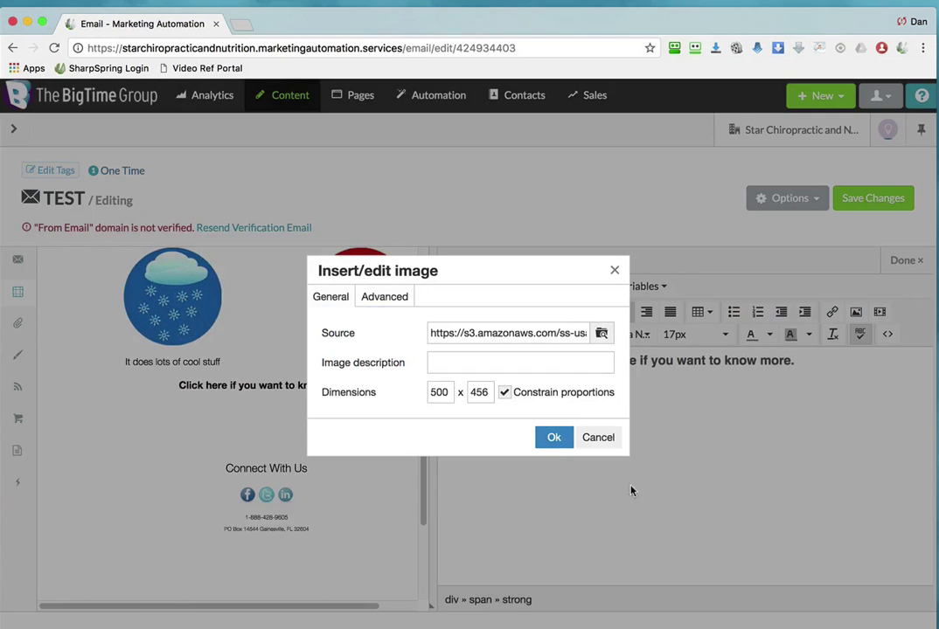
left_click(554, 439)
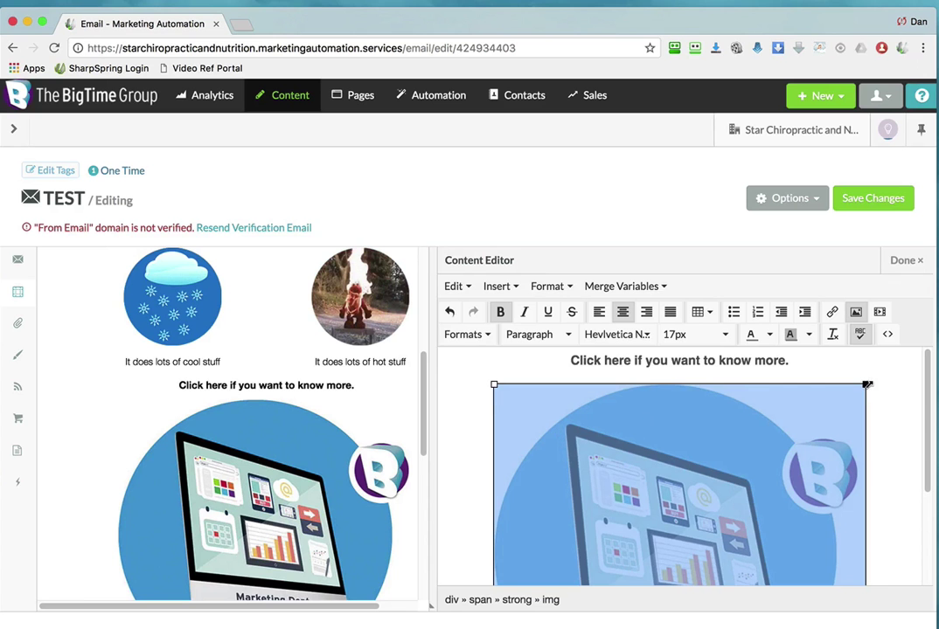
Shrink the inserted computer image proportionally to a little under half its width and finish editing the block
left_click_drag(867, 385, 704, 406)
left_click_drag(785, 383, 764, 387)
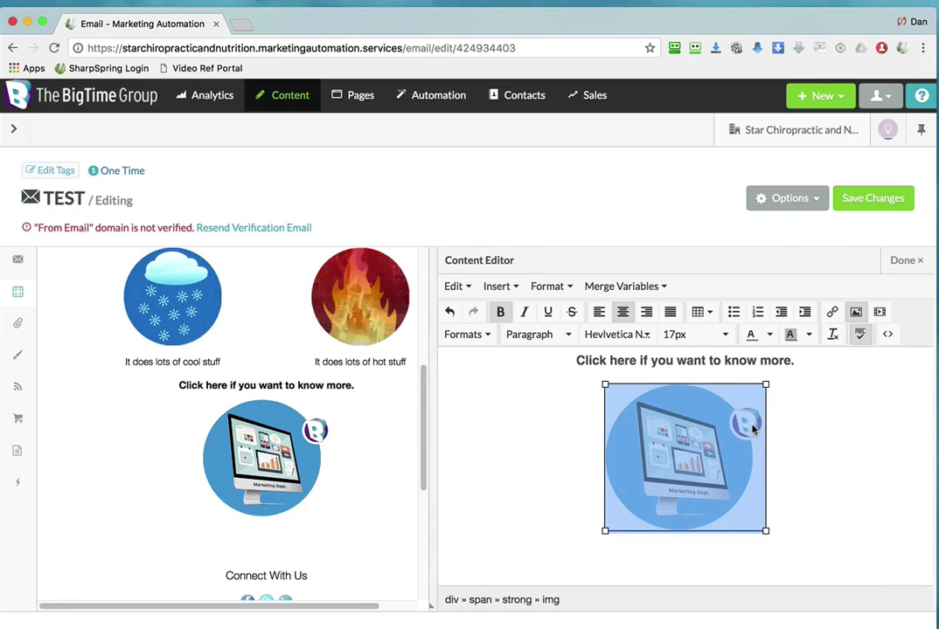
left_click(901, 259)
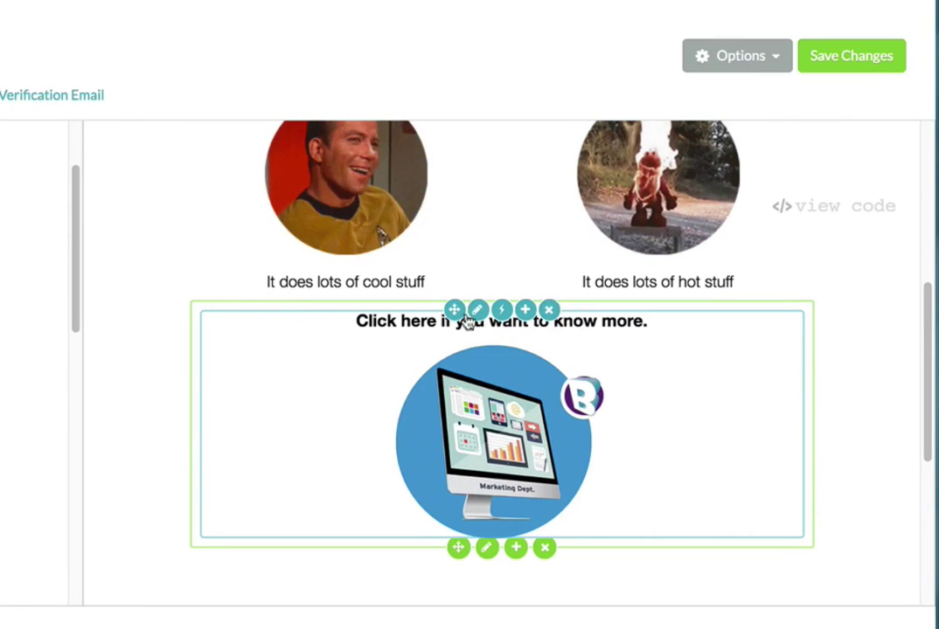
Move the "Click here" block with the computer image above the two-column layout, directly below the row of people icons
left_click_drag(454, 309, 496, 432)
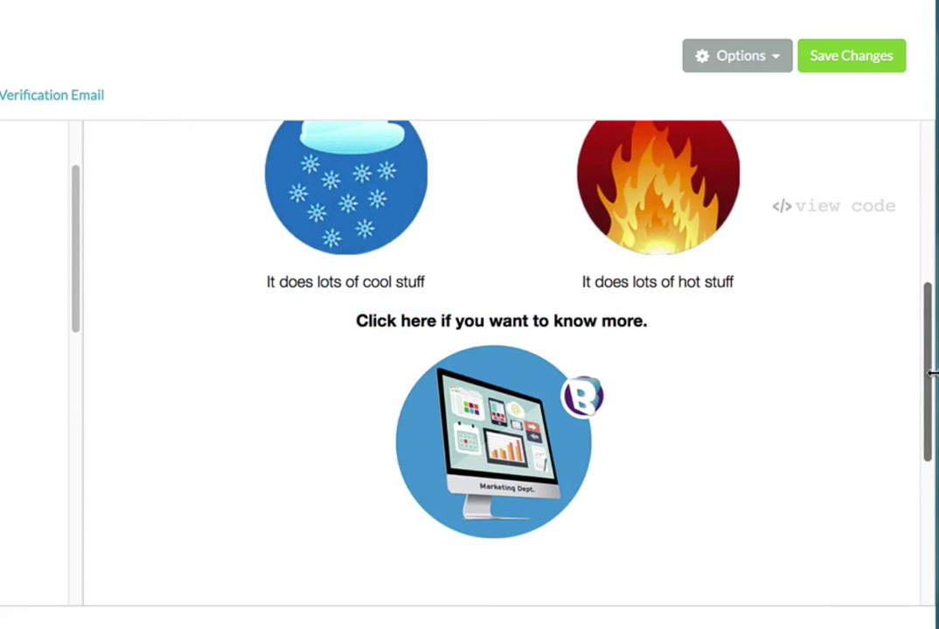
left_click_drag(928, 374, 931, 329)
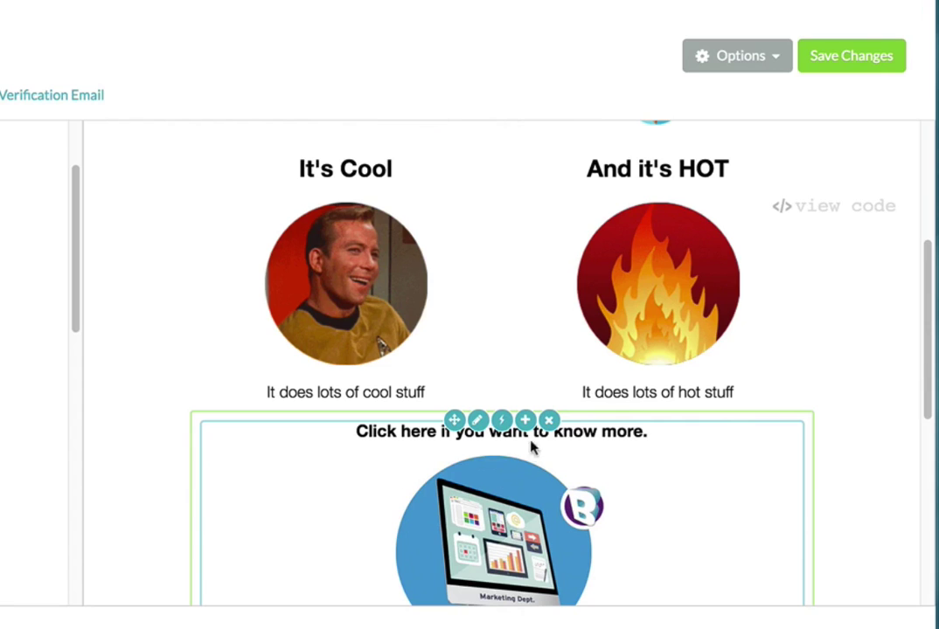
left_click_drag(454, 430, 447, 214)
scroll(639, 273, "up", 4)
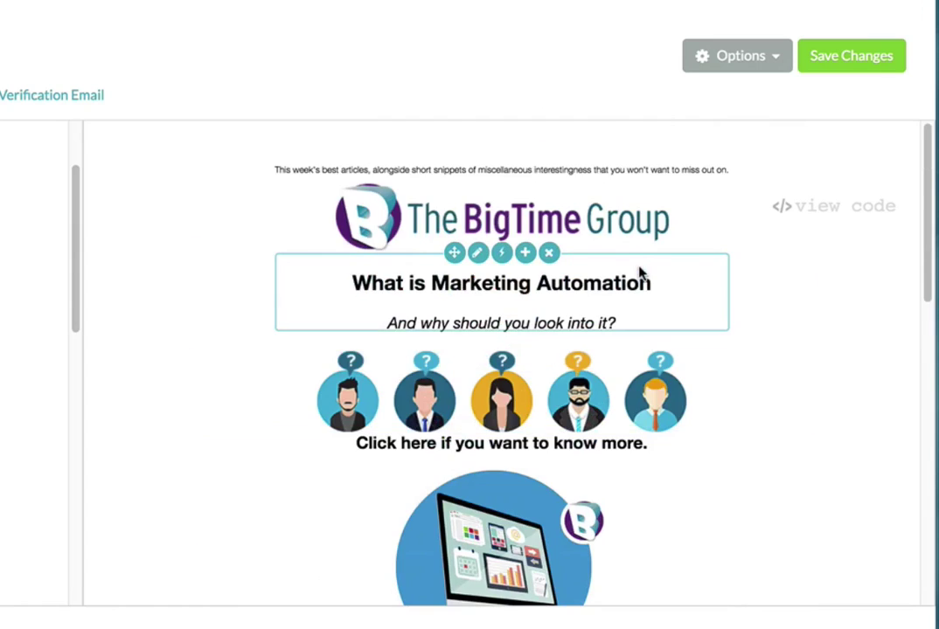
scroll(639, 272, "down", 3)
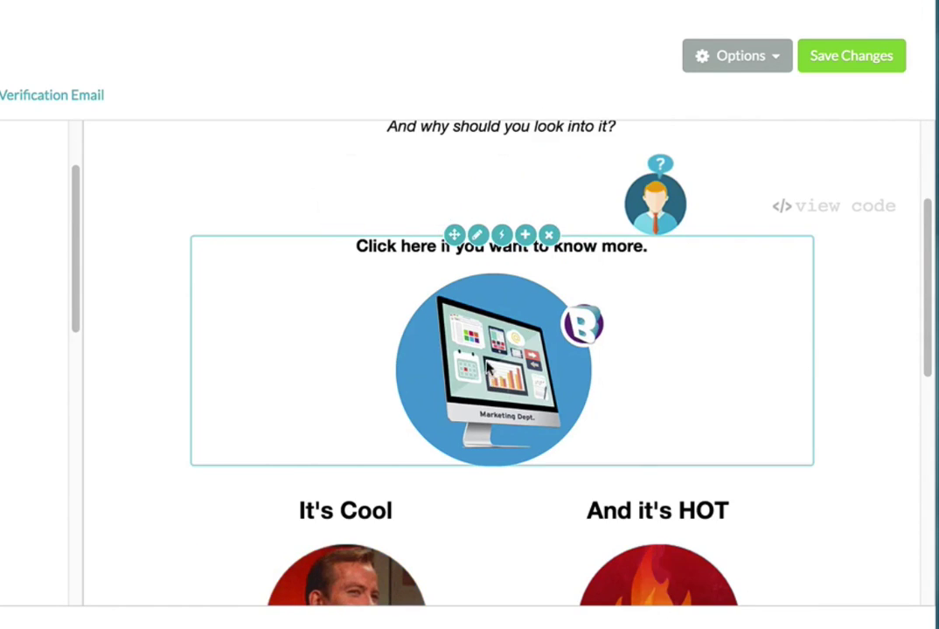
Move the "Click here" block into the left column above "It's Cool" and back below the two-column layout
left_click_drag(454, 236, 443, 592)
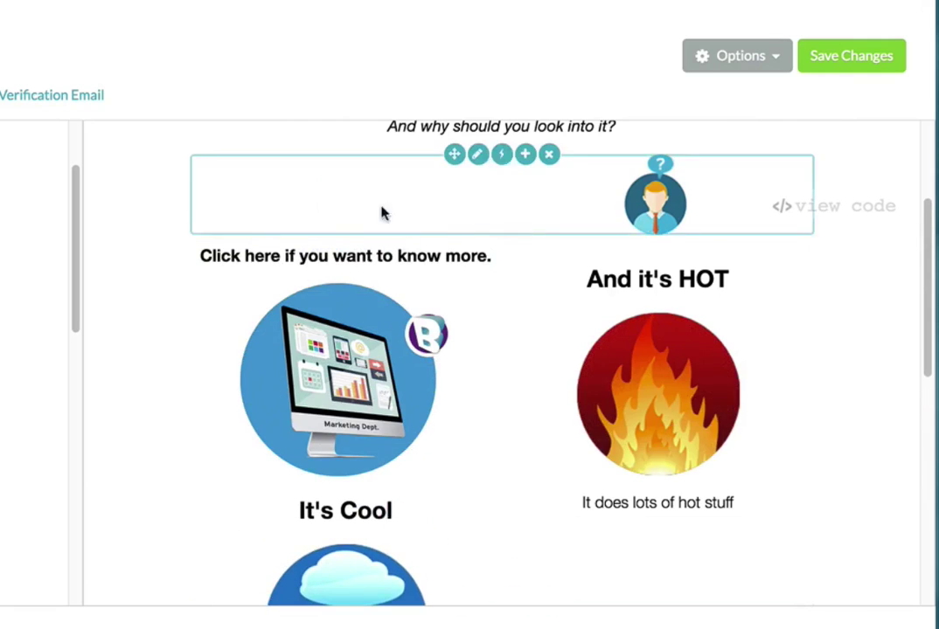
scroll(517, 342, "down", 3)
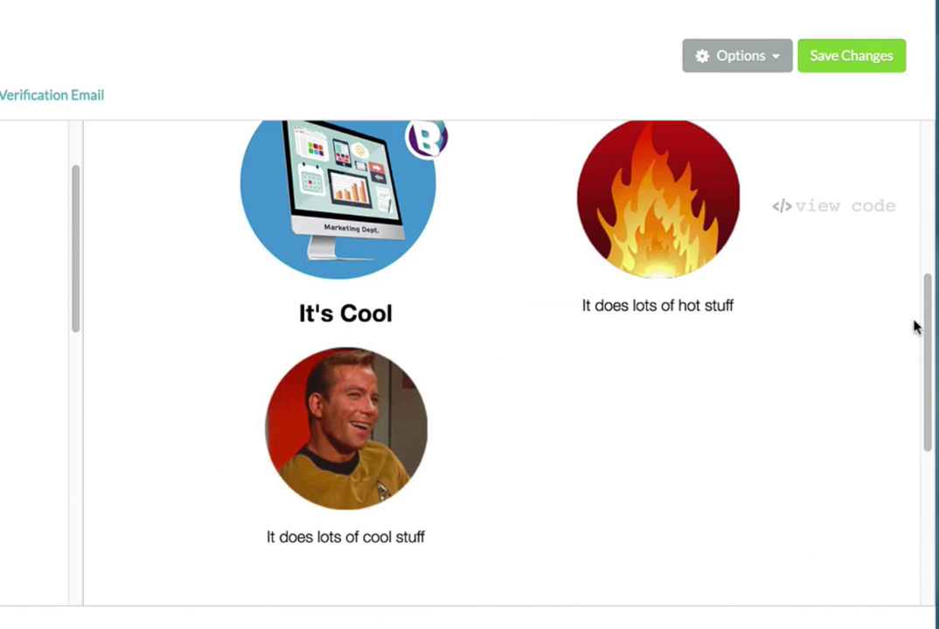
left_click_drag(928, 326, 930, 285)
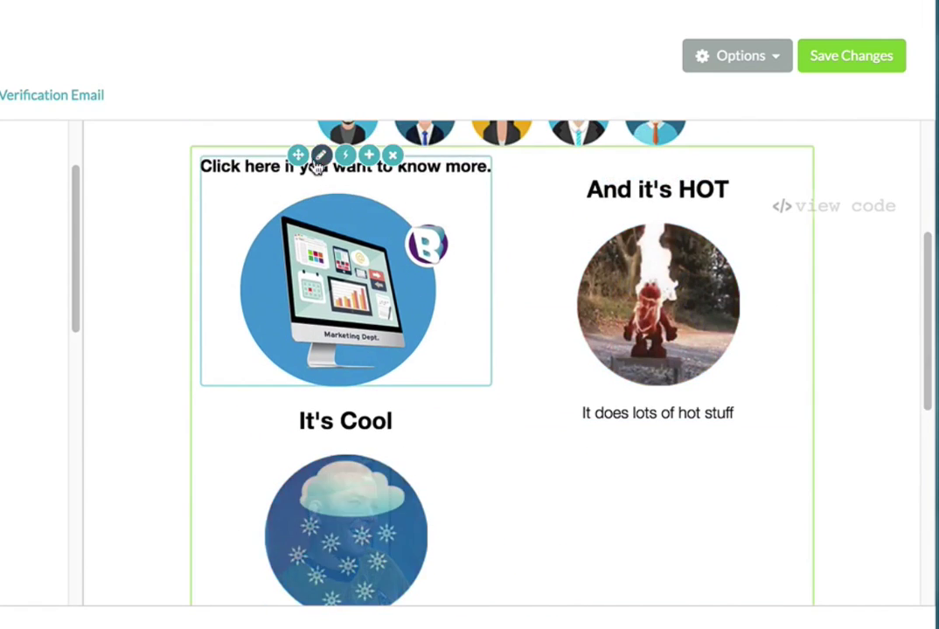
left_click_drag(315, 161, 564, 503)
scroll(886, 174, "up", 5)
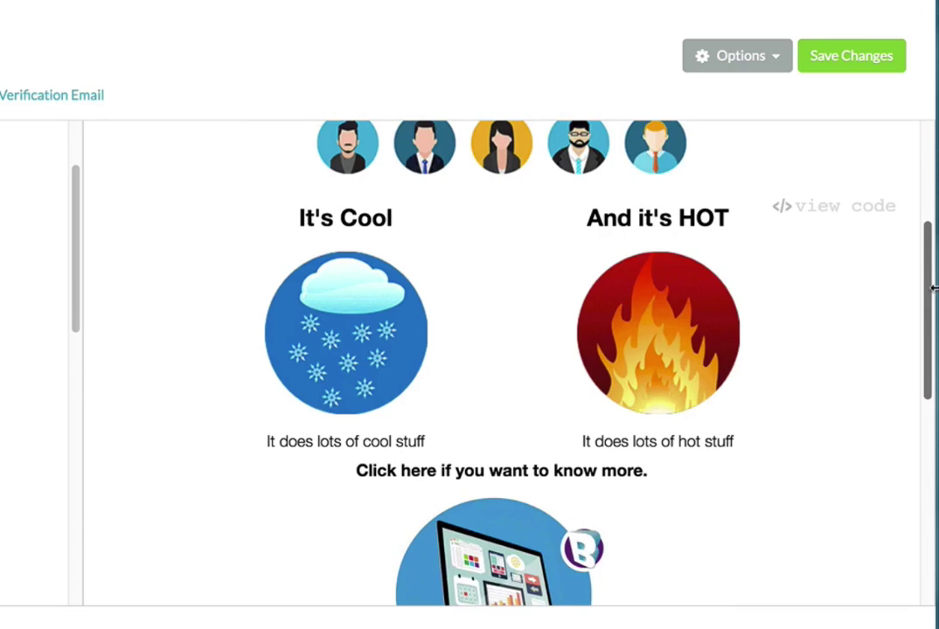
Delete the "This week's best articles" text block above the logo and confirm the removal
scroll(563, 177, "up", 3)
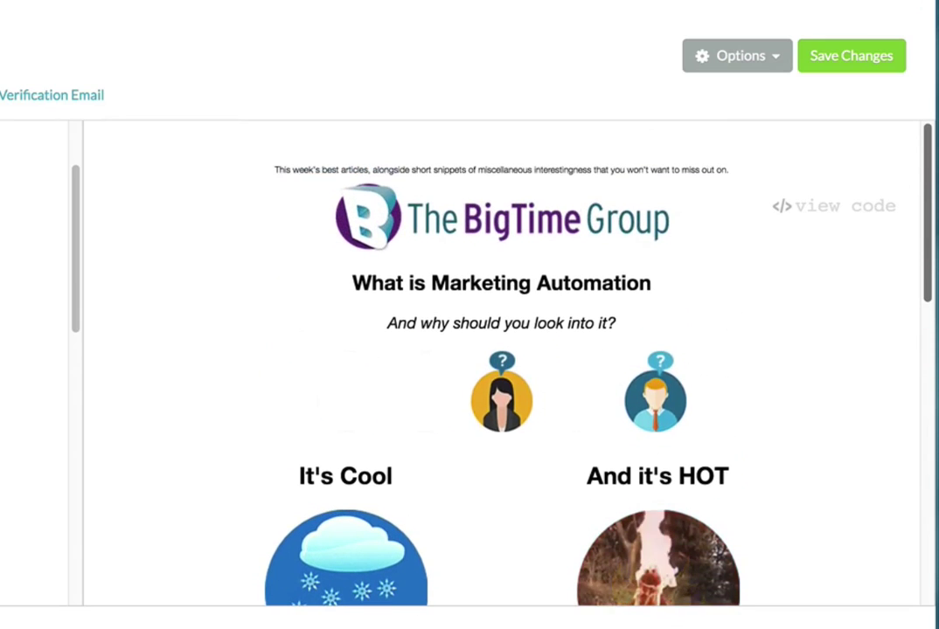
mouse_move(564, 177)
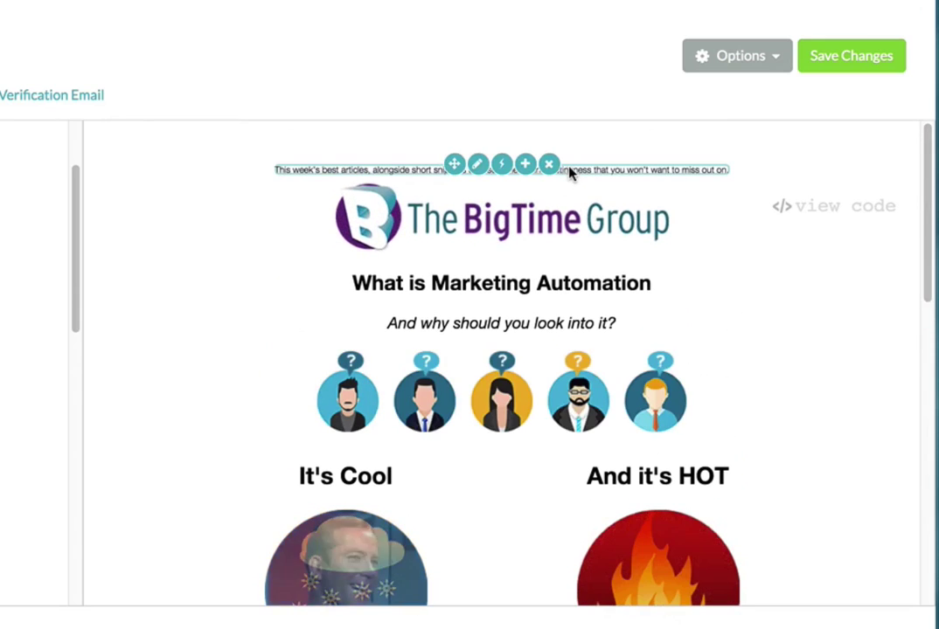
left_click(548, 163)
left_click(467, 123)
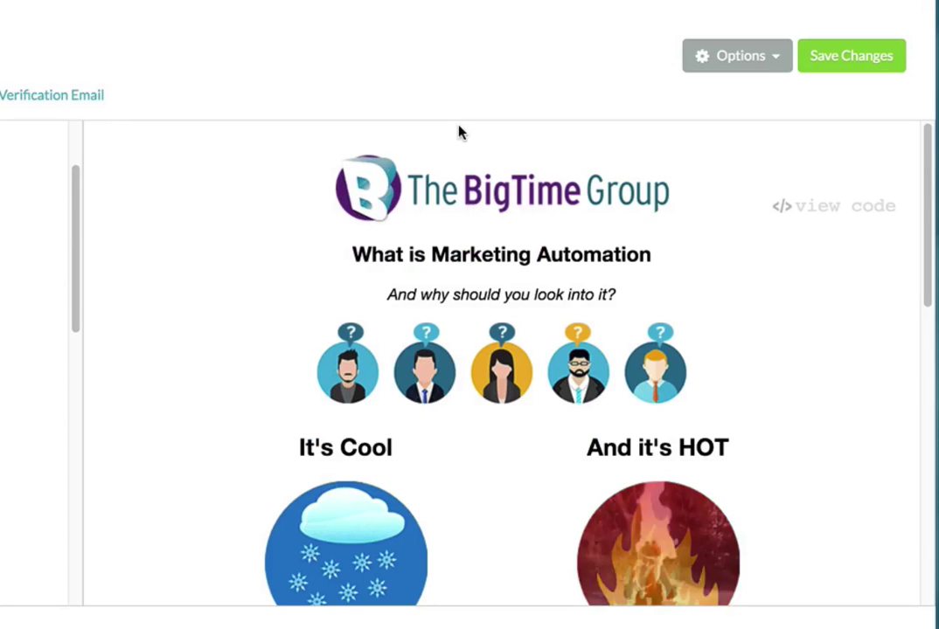
Duplicate the "It's Cool" and "And it's HOT" blocks within the two-column layout, confirming each copy
left_click_drag(928, 287, 934, 356)
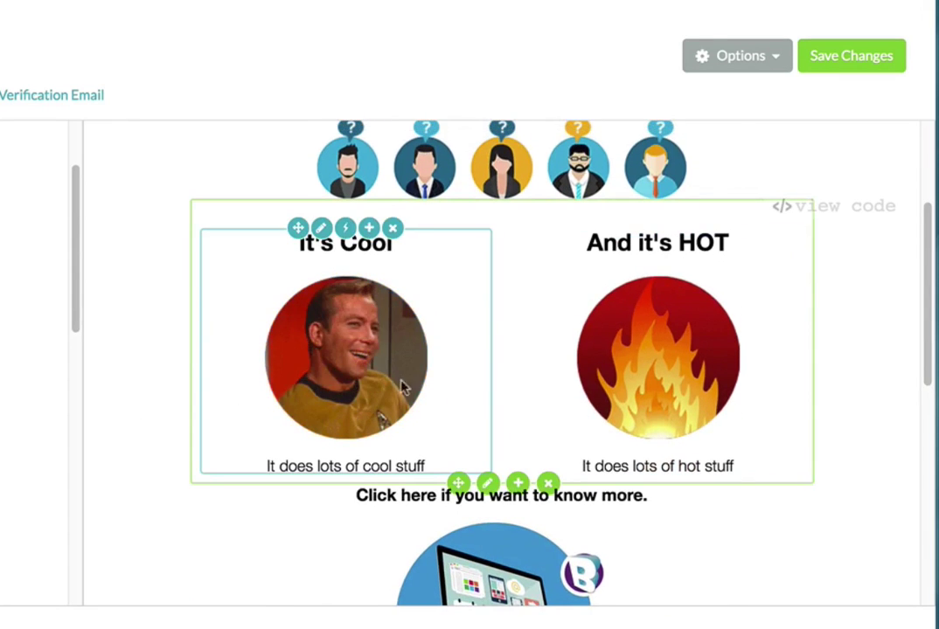
mouse_move(366, 318)
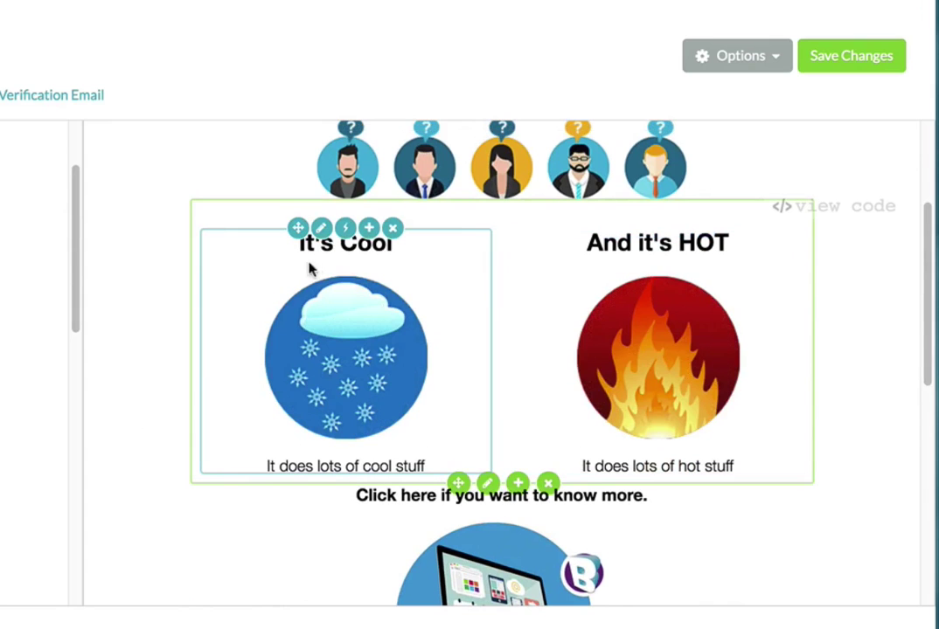
left_click(369, 229)
left_click(471, 121)
left_click(681, 227)
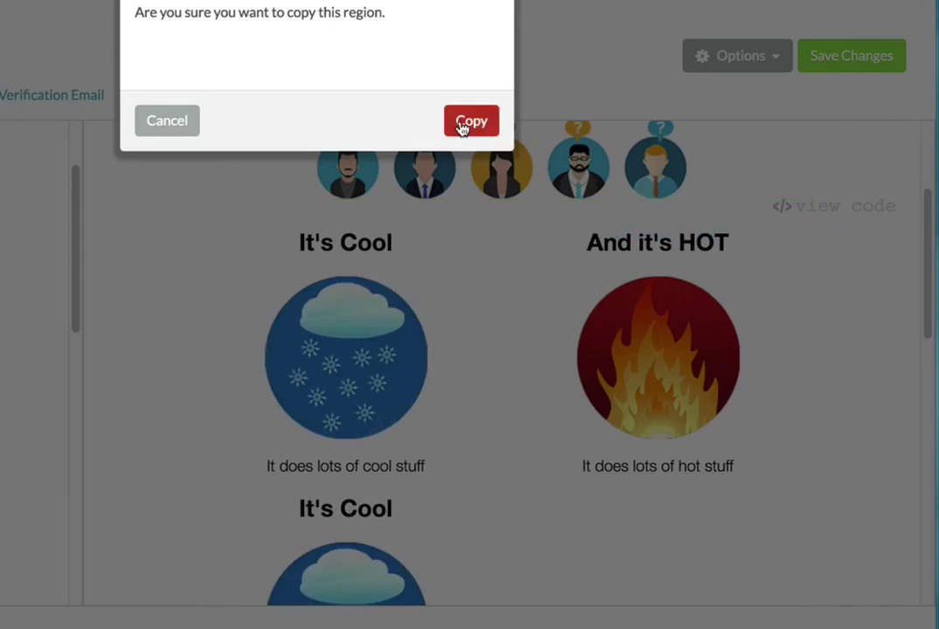
left_click(463, 126)
scroll(491, 322, "down", 2)
scroll(490, 320, "up", 2)
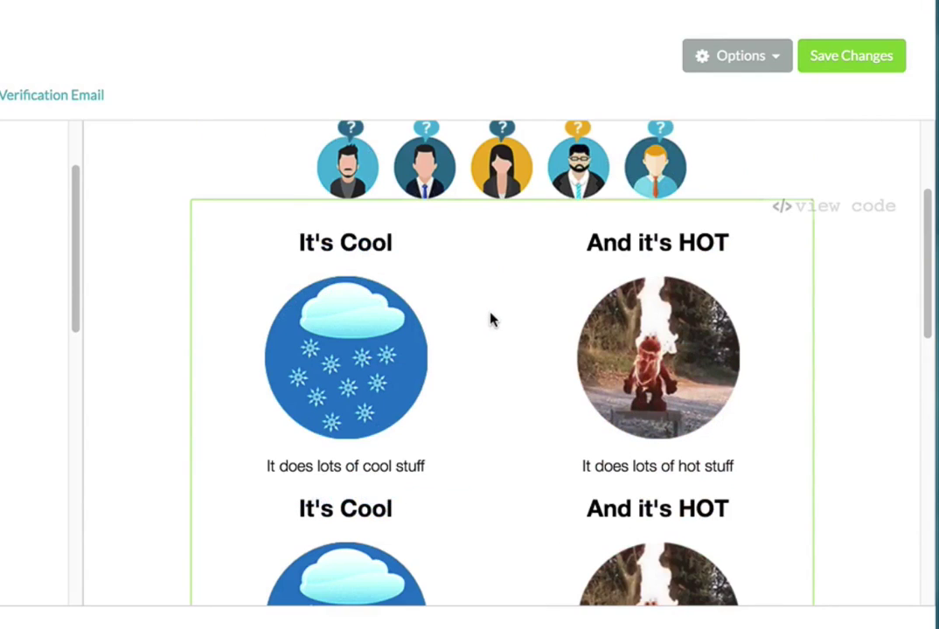
mouse_move(483, 339)
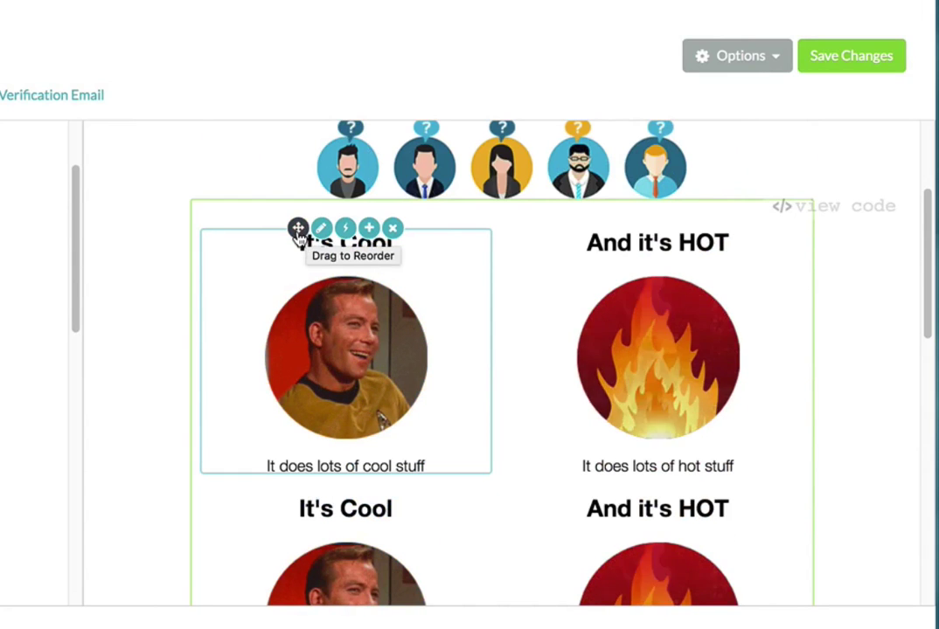
Reorder the blocks by moving "It's Cool" to the right column and back to the left column
left_click_drag(298, 240, 760, 354)
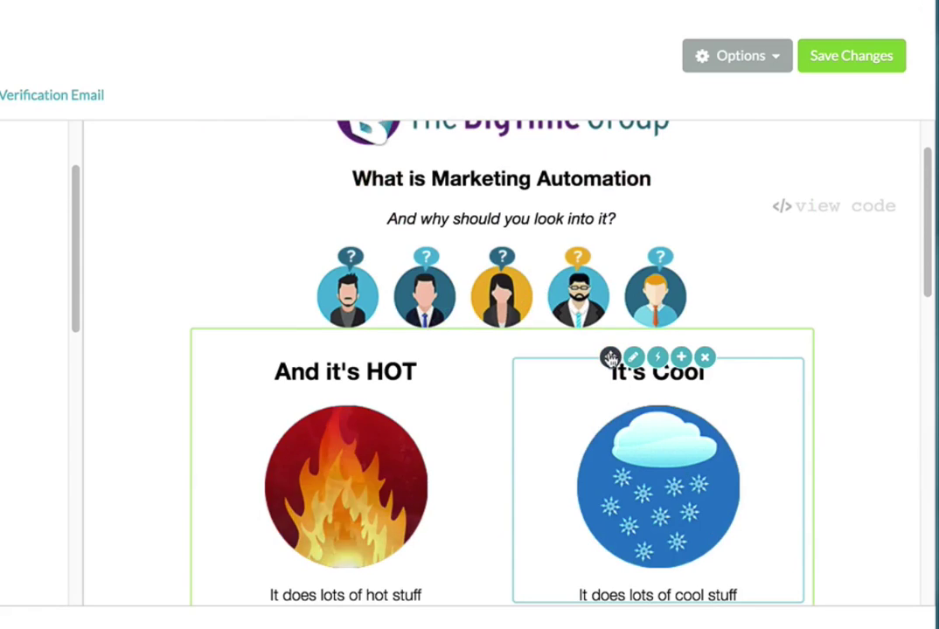
left_click_drag(607, 357, 216, 481)
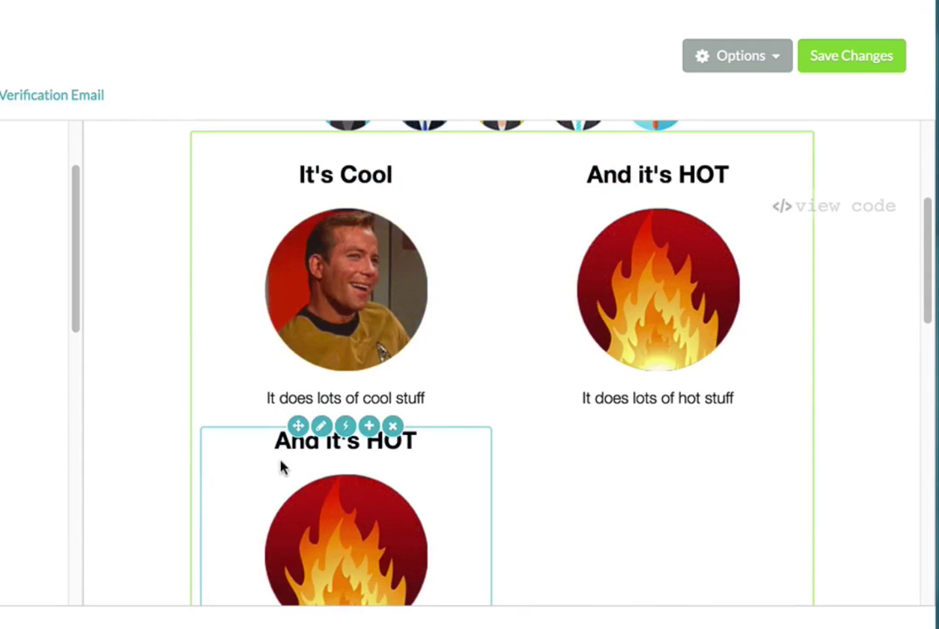
Delete the duplicate "And it's HOT" and "It's Cool" blocks from the second row of the two-column layout
left_click(392, 427)
left_click(466, 121)
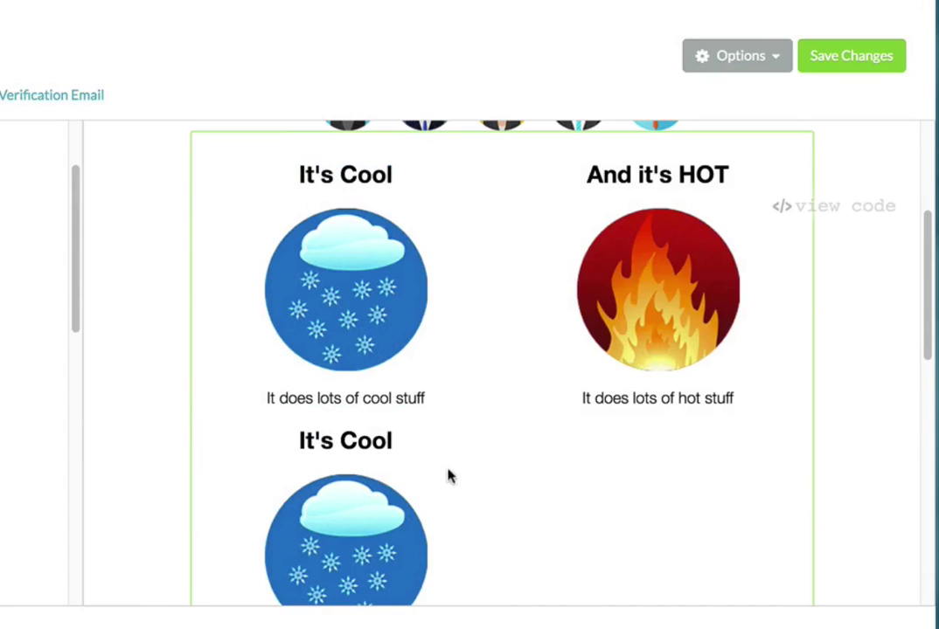
left_click(392, 426)
Delete the empty layout below the computer image and move the "Connect With Us" block directly beneath the image
scroll(560, 278, "down", 4)
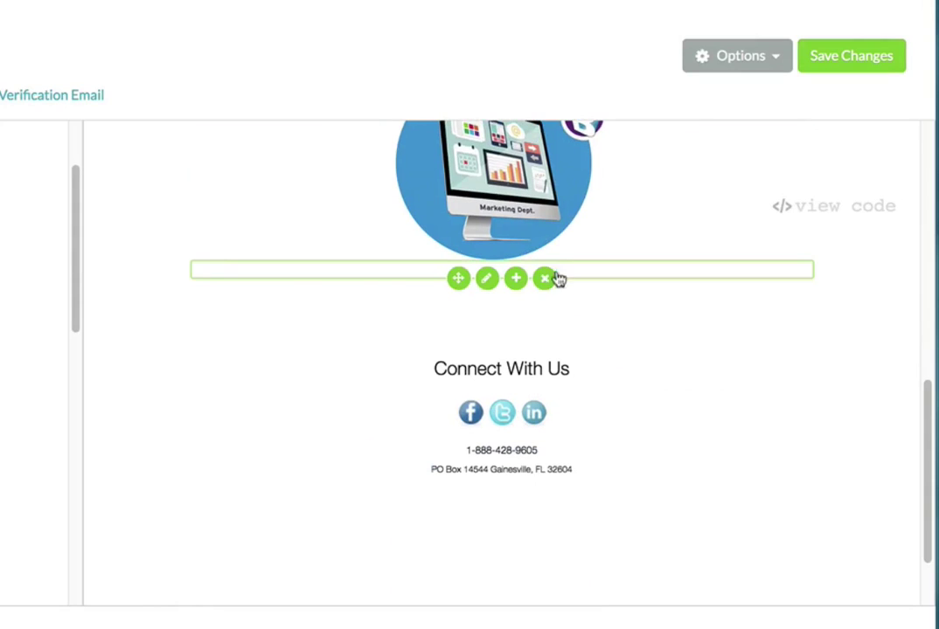
mouse_move(437, 275)
left_click(544, 280)
left_click(467, 121)
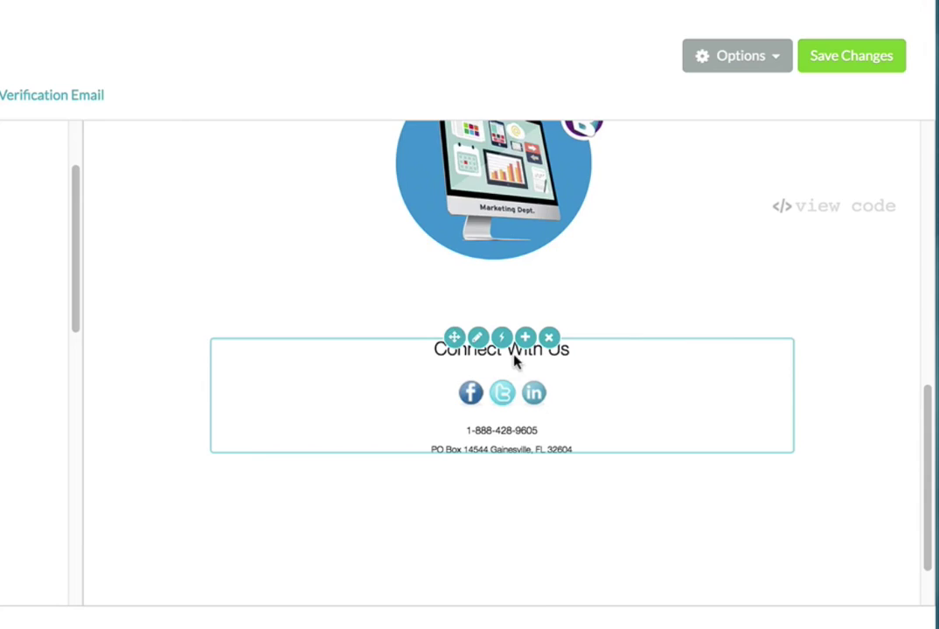
left_click_drag(516, 360, 476, 428)
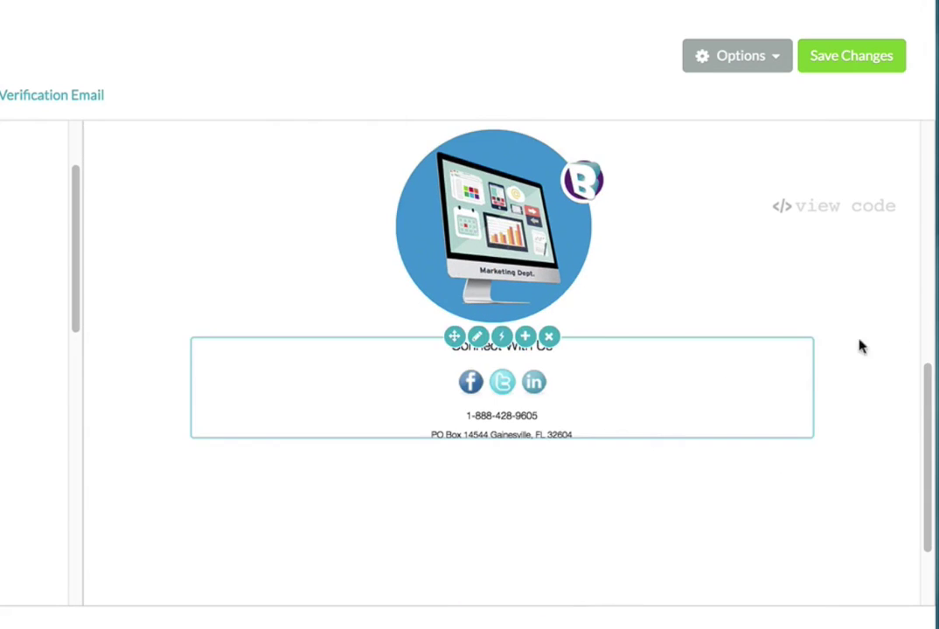
Open the "Click here if you want to know more." block for editing and add a blank line above its text
scroll(859, 346, "up", 10)
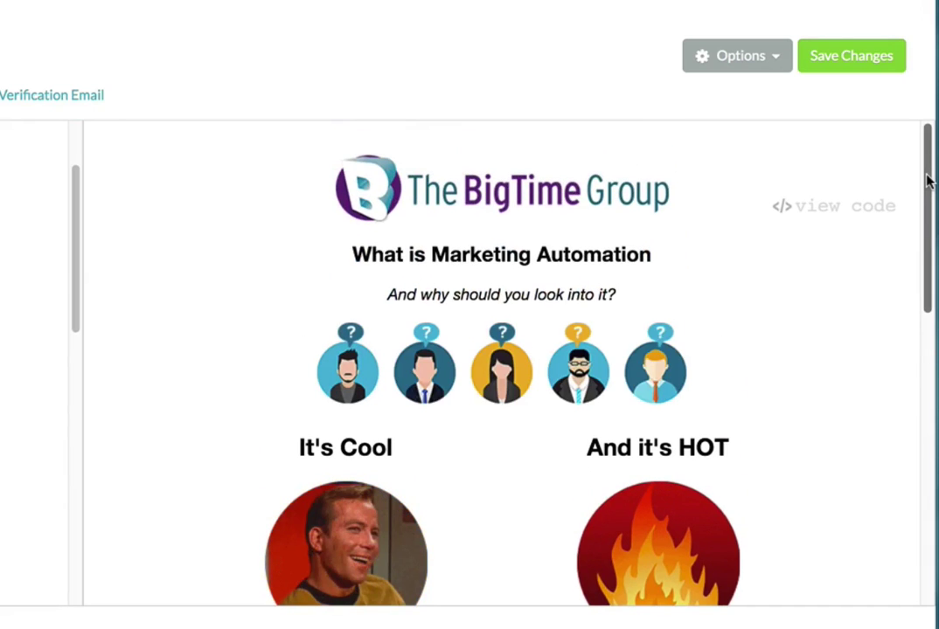
left_click_drag(928, 179, 934, 335)
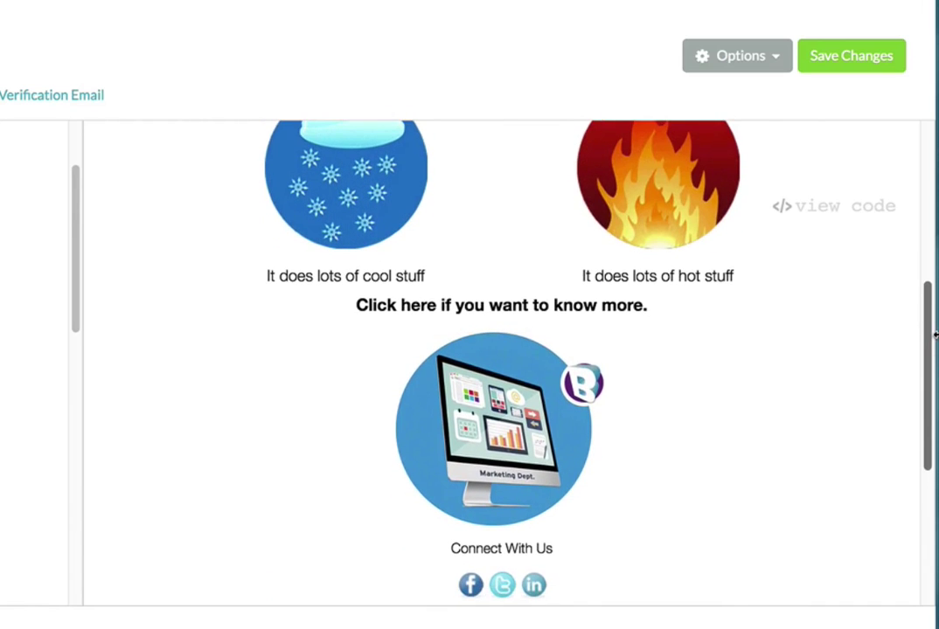
left_click(348, 312)
left_click(430, 273)
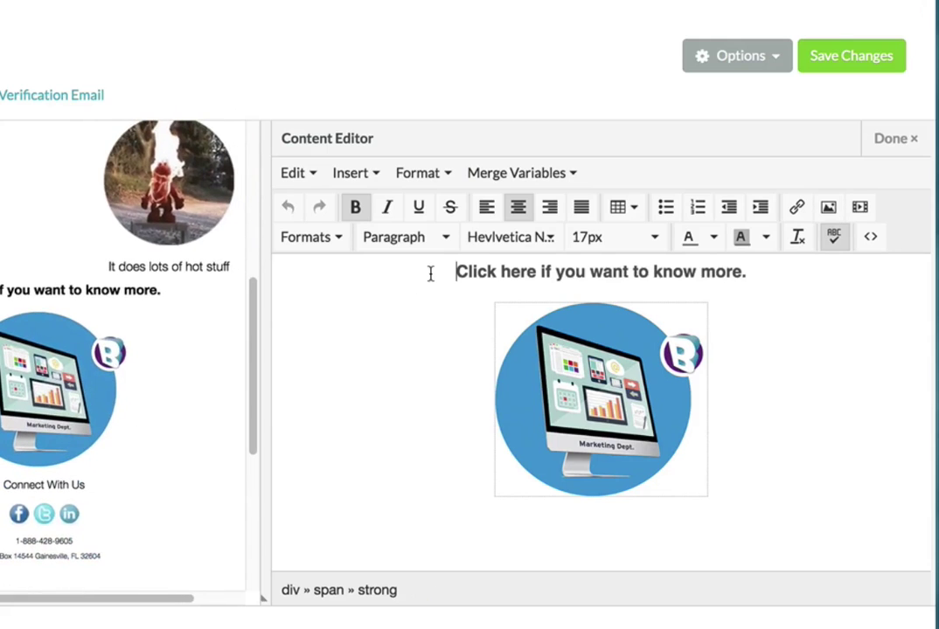
key("Return")
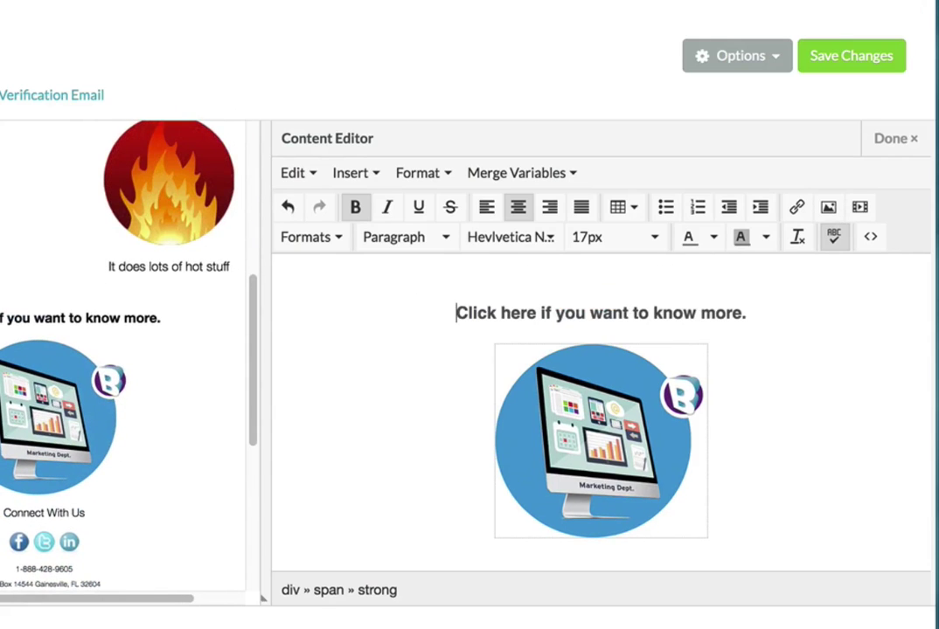
Finish editing the "Click here if you want to know more." block and open the "It's Cool" block for editing
left_click(891, 140)
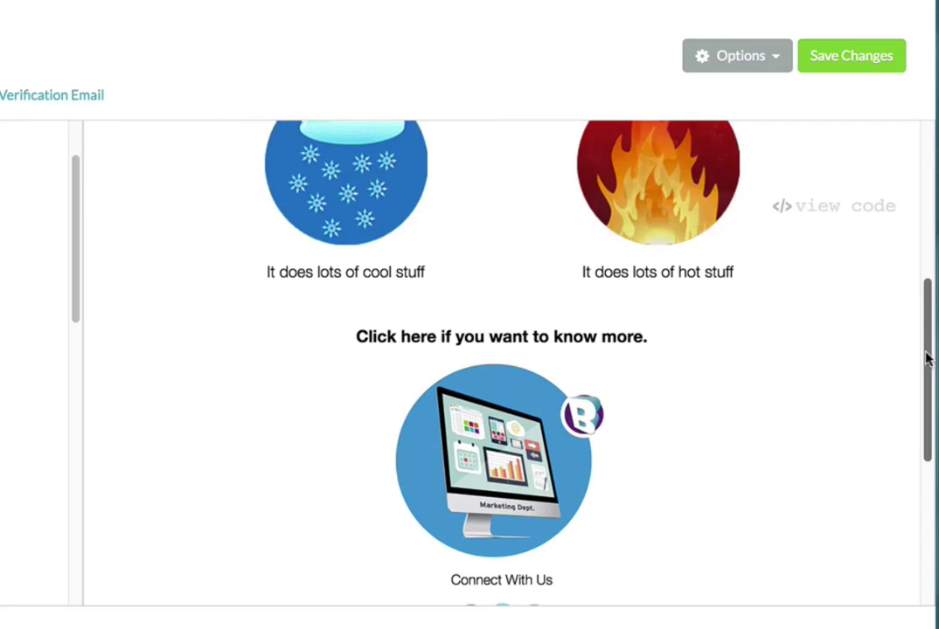
left_click_drag(929, 359, 929, 229)
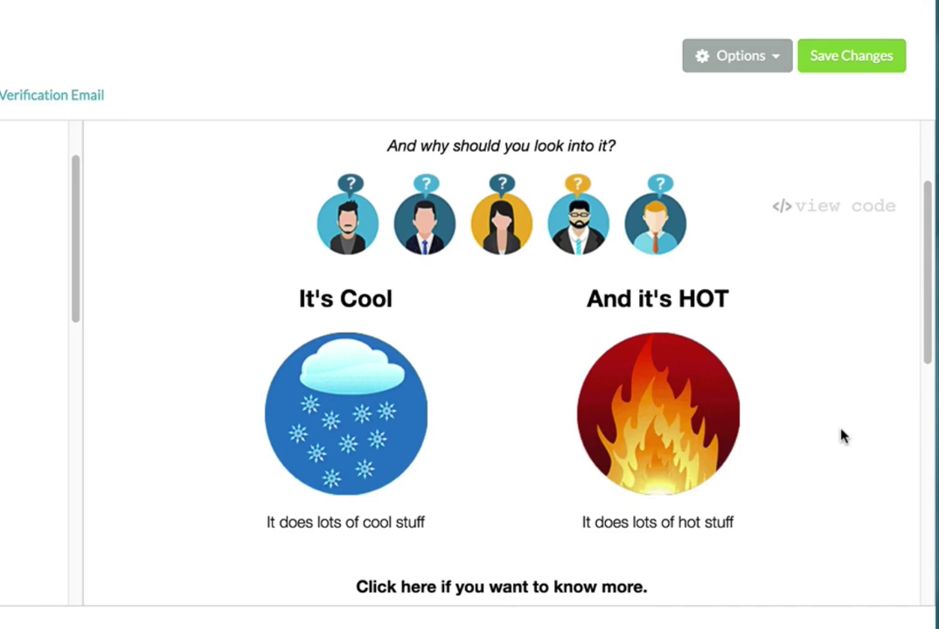
double_click(348, 418)
left_click_drag(555, 284, 646, 285)
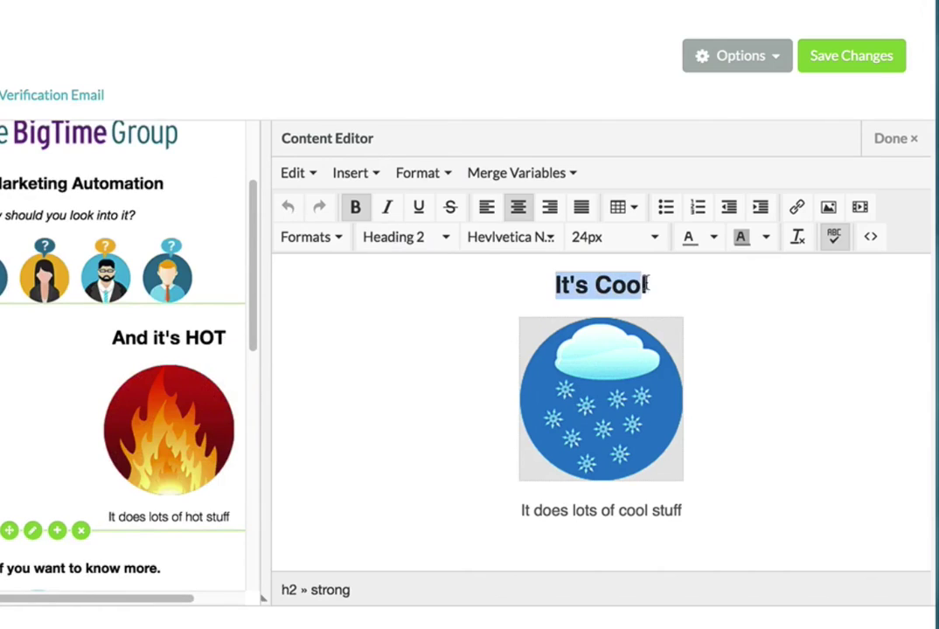
left_click(625, 396)
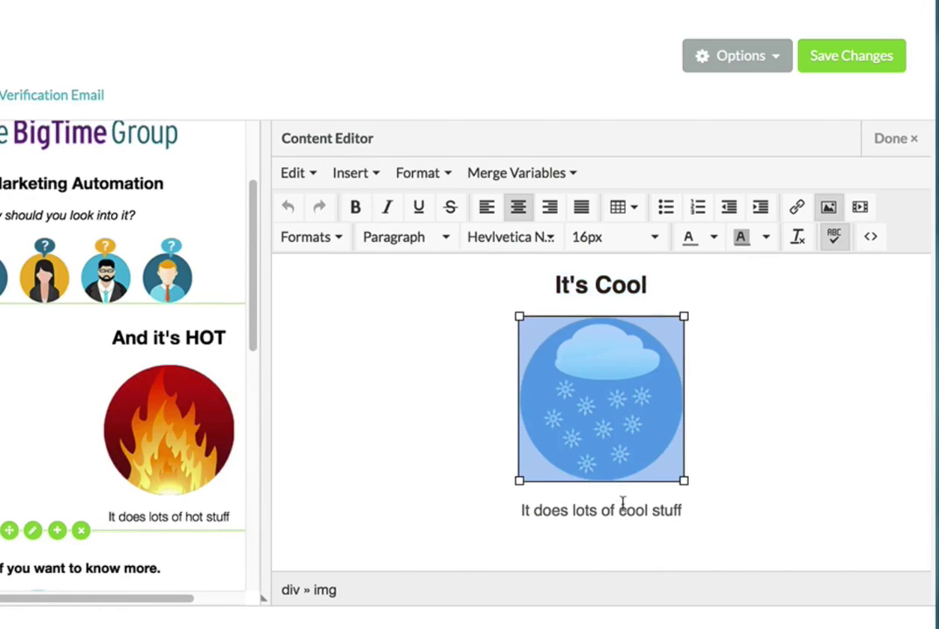
left_click_drag(573, 510, 656, 511)
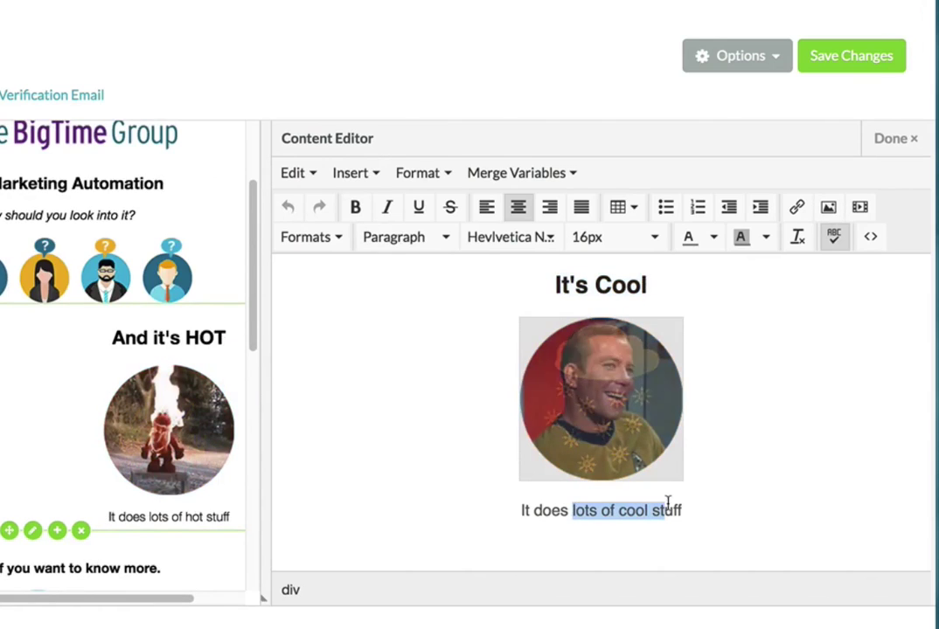
left_click(580, 384)
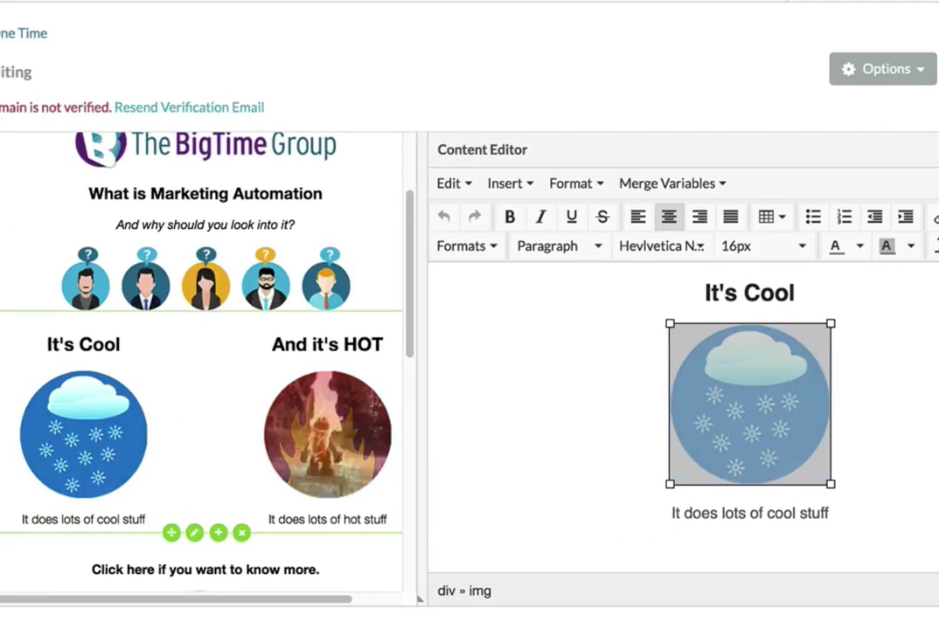
key("super+Tab")
left_click_drag(487, 234, 140, 229)
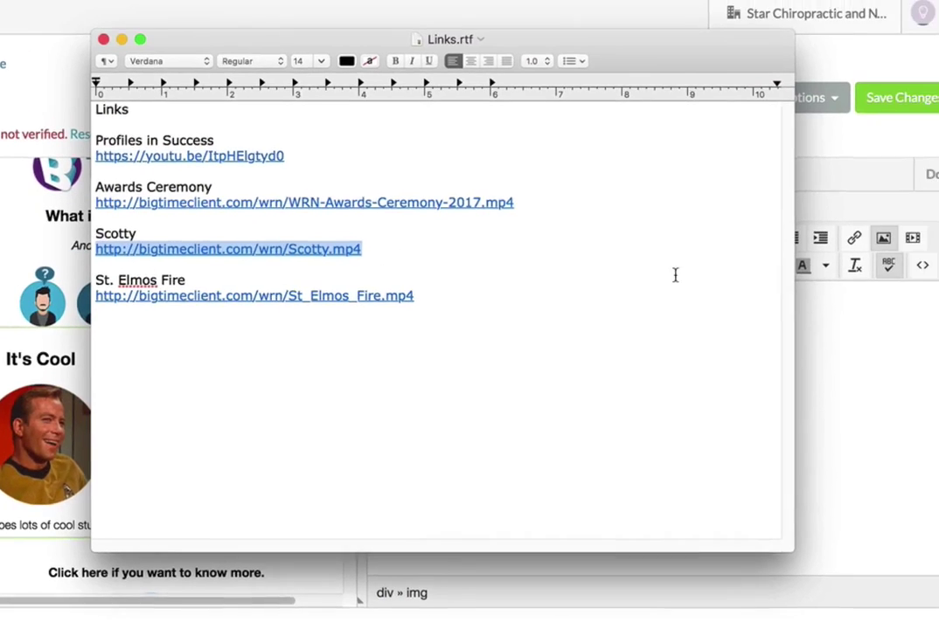
key("super+c")
key("super+Tab")
key("super+v")
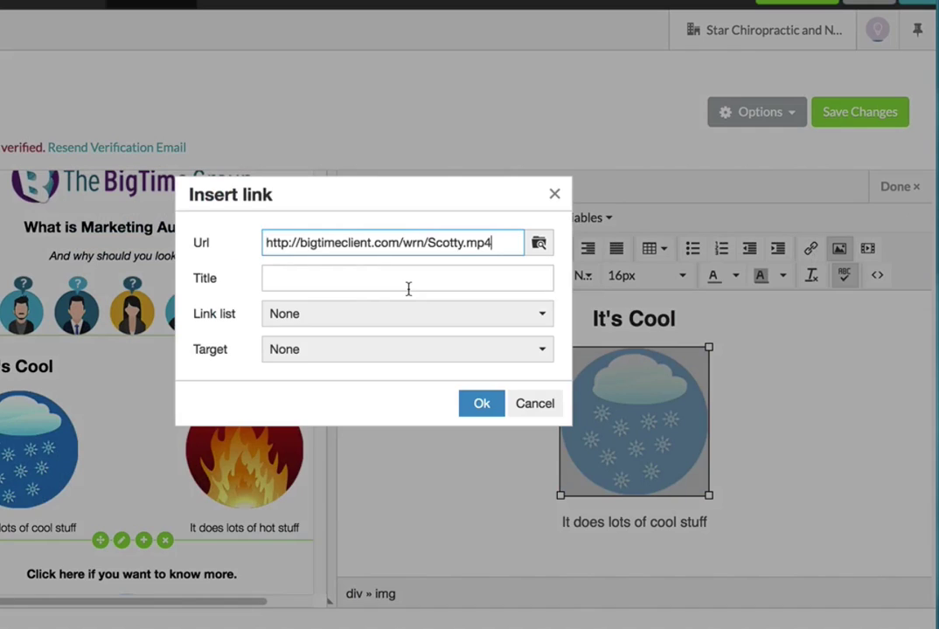
left_click(482, 405)
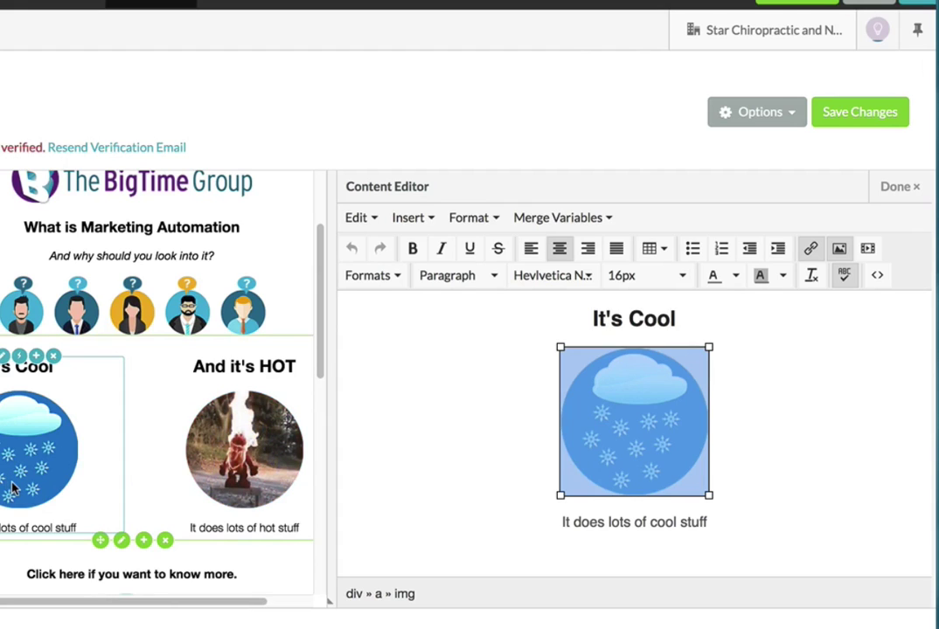
left_click(238, 442)
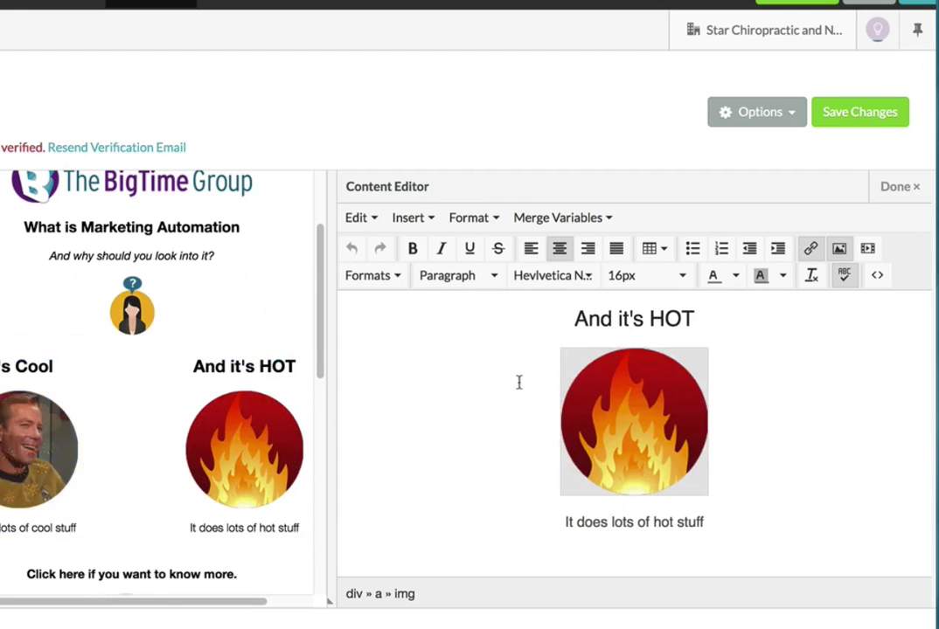
left_click(646, 376)
left_click(810, 249)
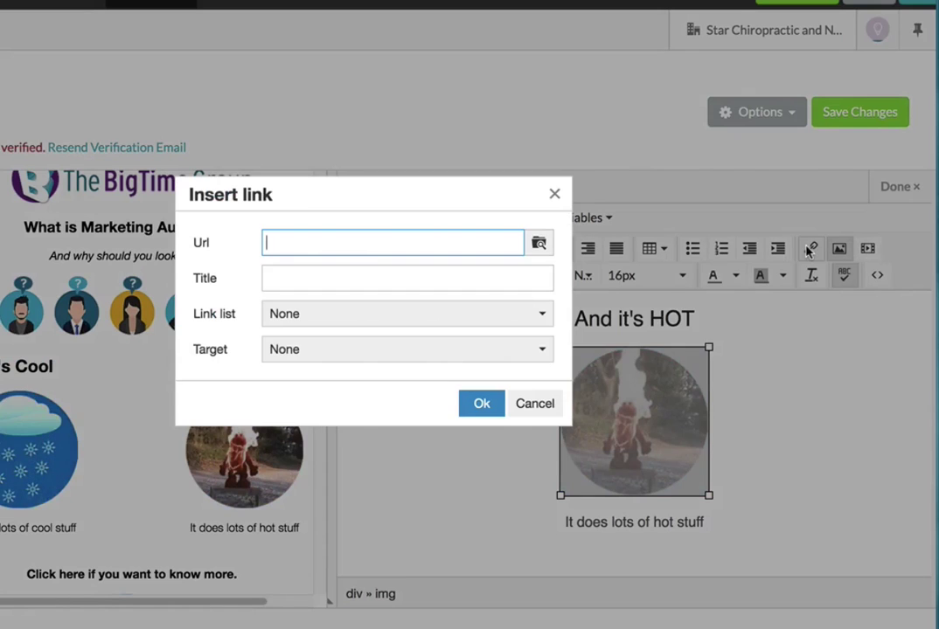
key("super+Tab")
left_click(395, 301)
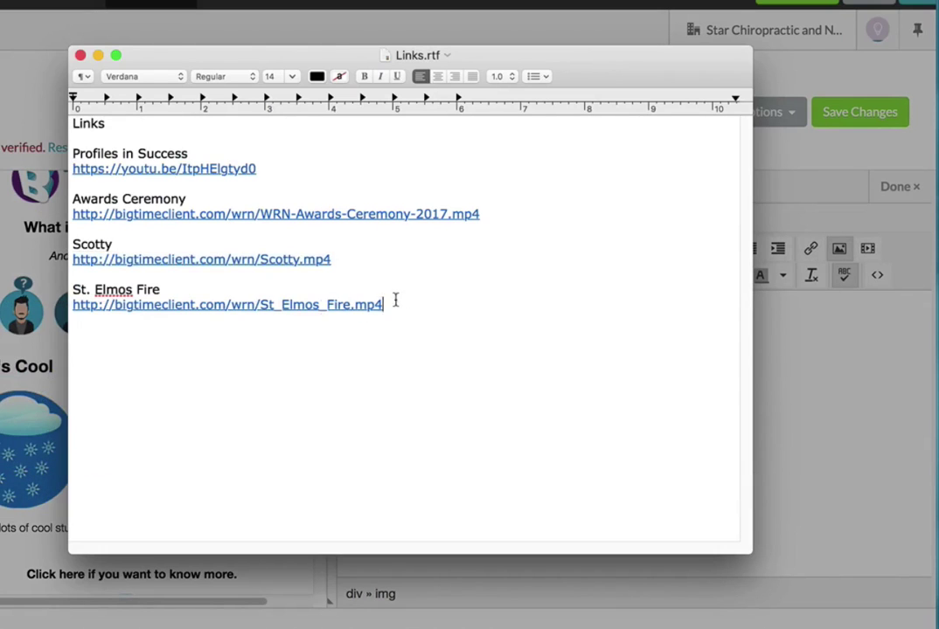
triple_click(395, 301)
key("super+Tab")
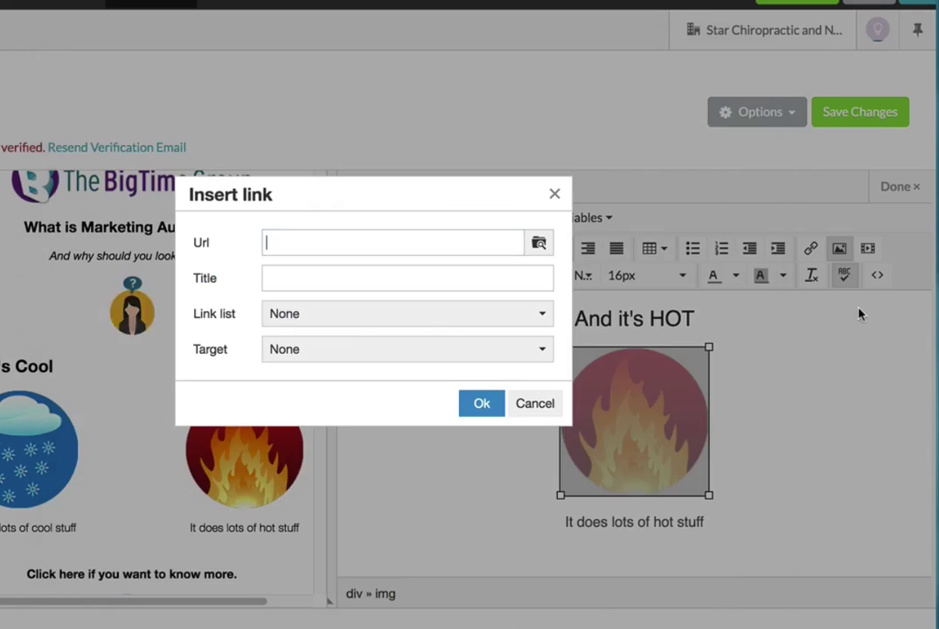
left_click(321, 237)
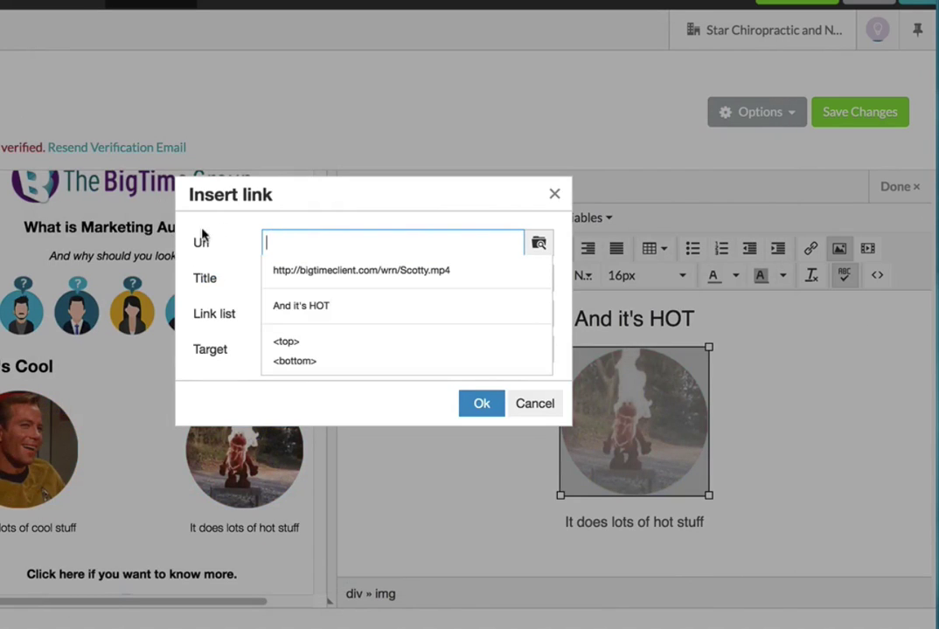
left_click(225, 248)
left_click(290, 242)
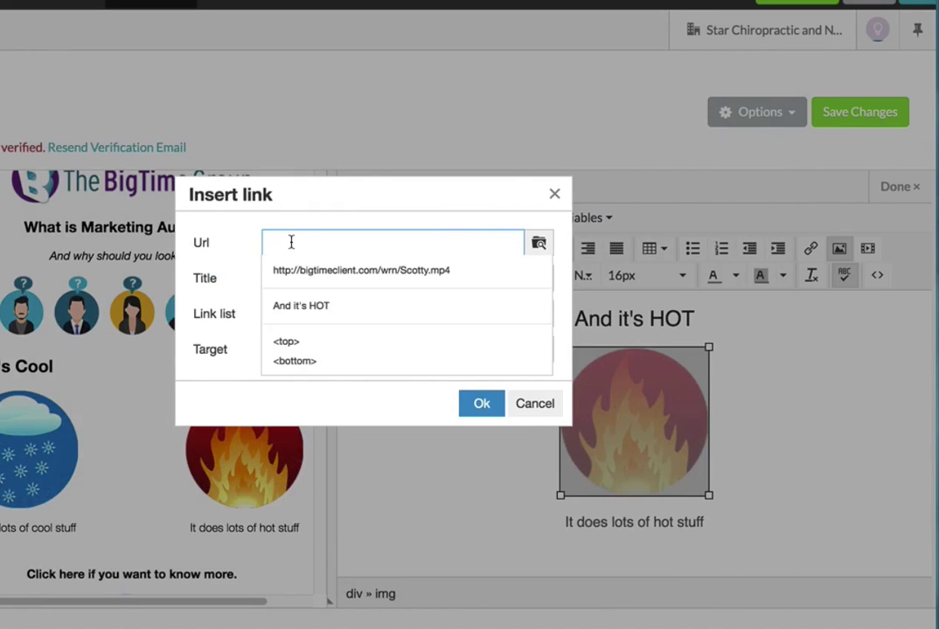
key("super+v")
left_click(480, 407)
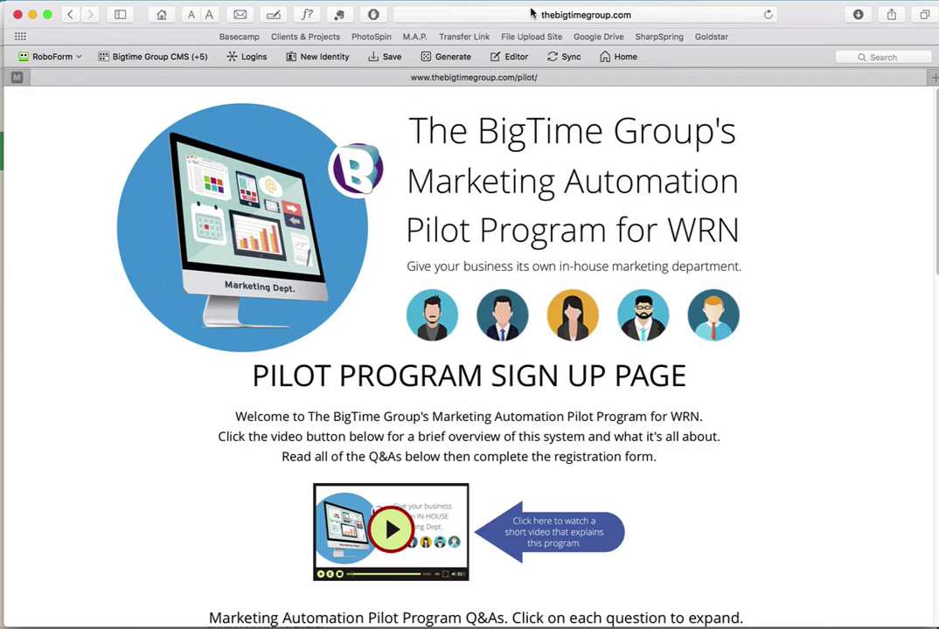
left_click(656, 12)
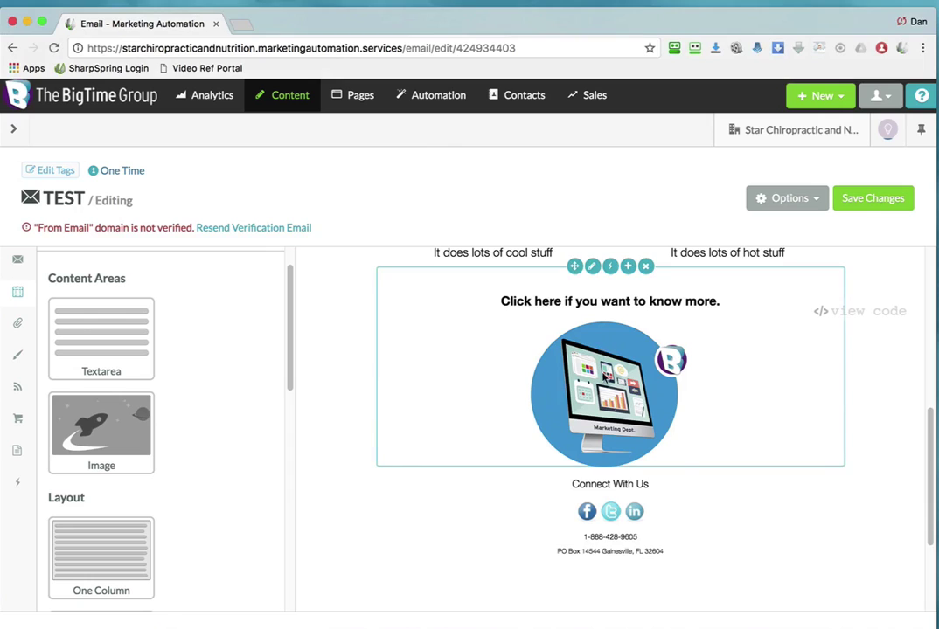
left_click(603, 373)
left_click(657, 455)
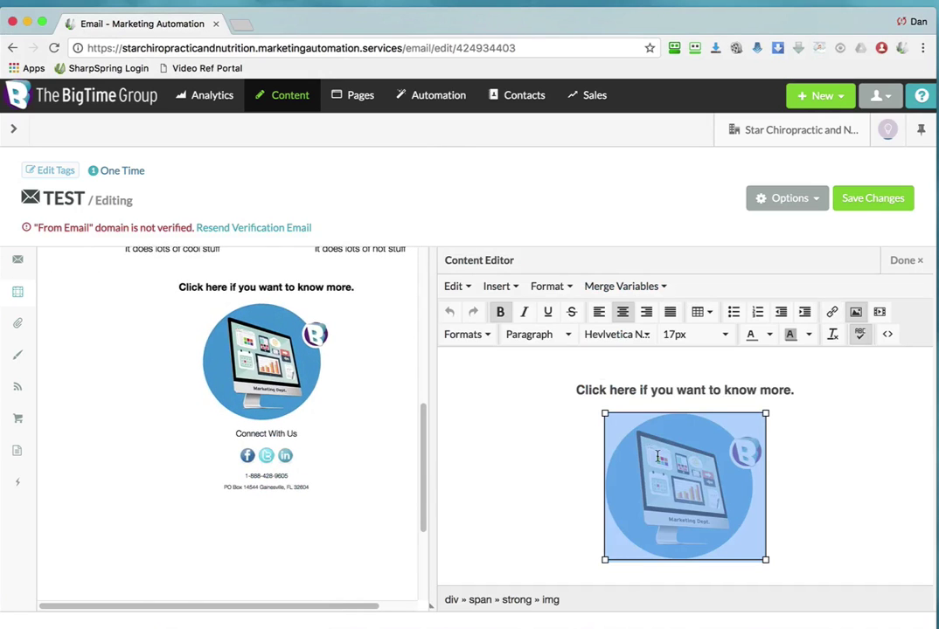
left_click(831, 312)
key("super+v")
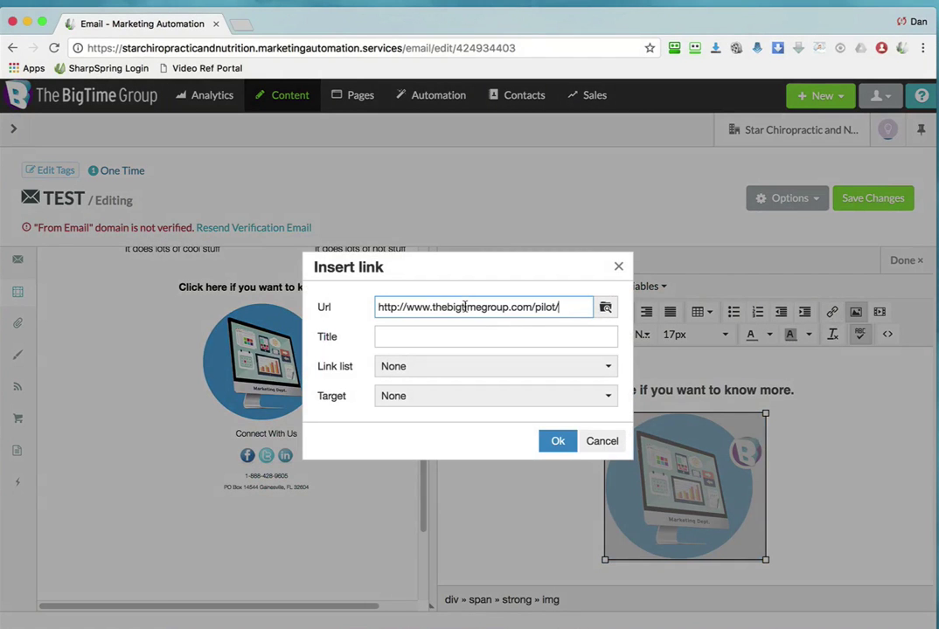
left_click(556, 442)
Save the changes to the TEST email and send a preview of it to the prefilled target address
left_click(885, 203)
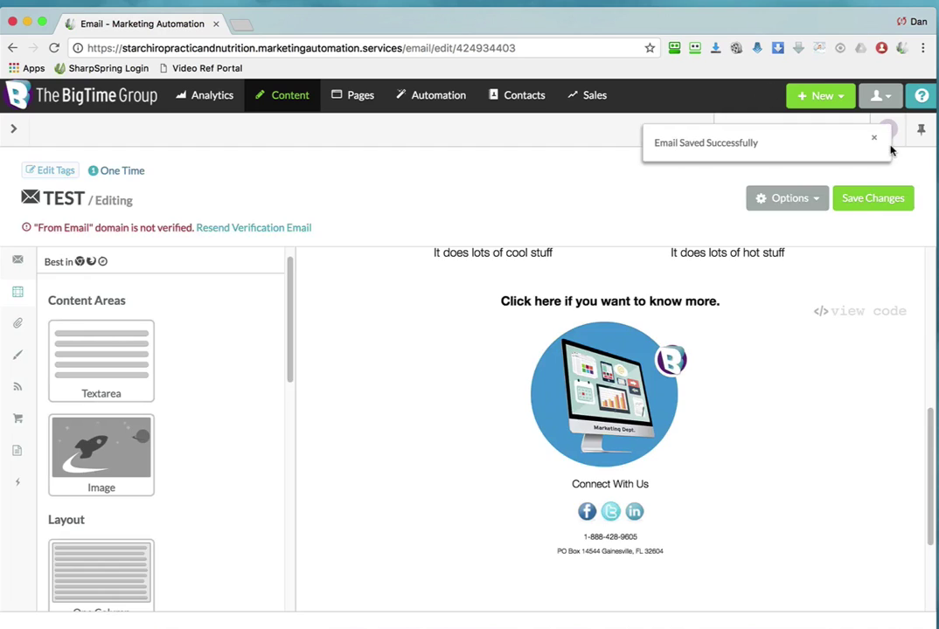
left_click(875, 139)
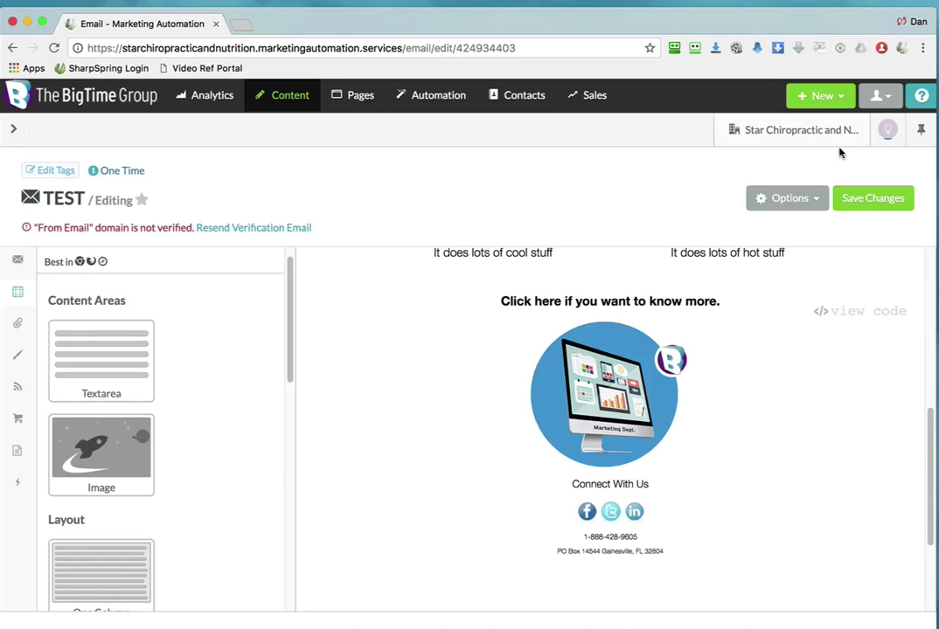
left_click(810, 203)
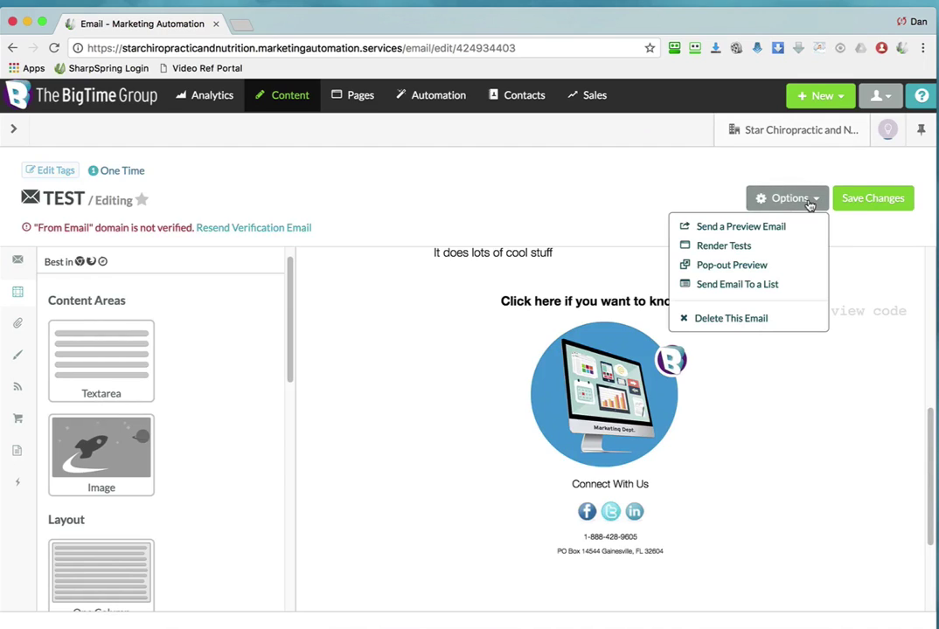
left_click(782, 227)
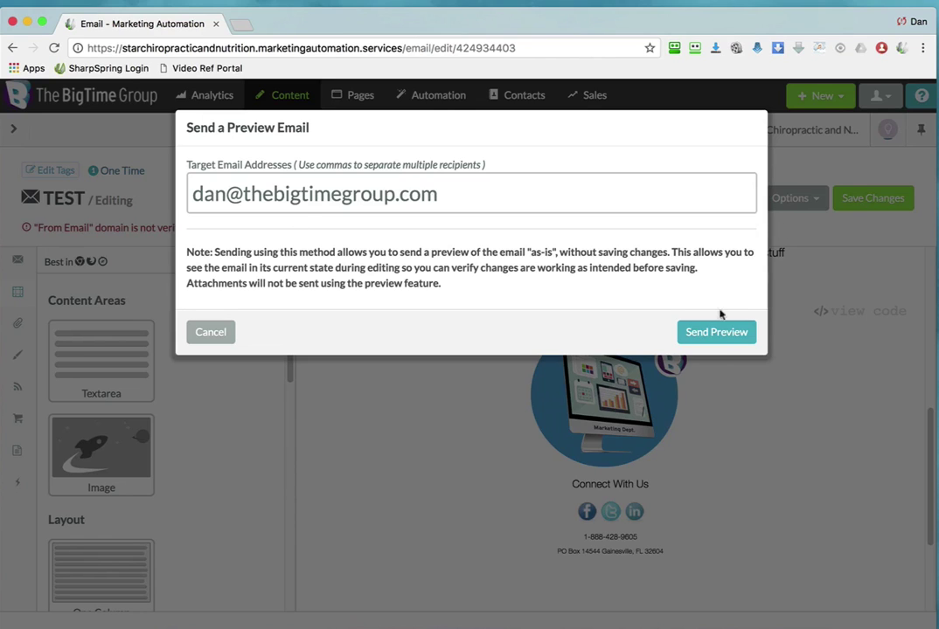
left_click(725, 337)
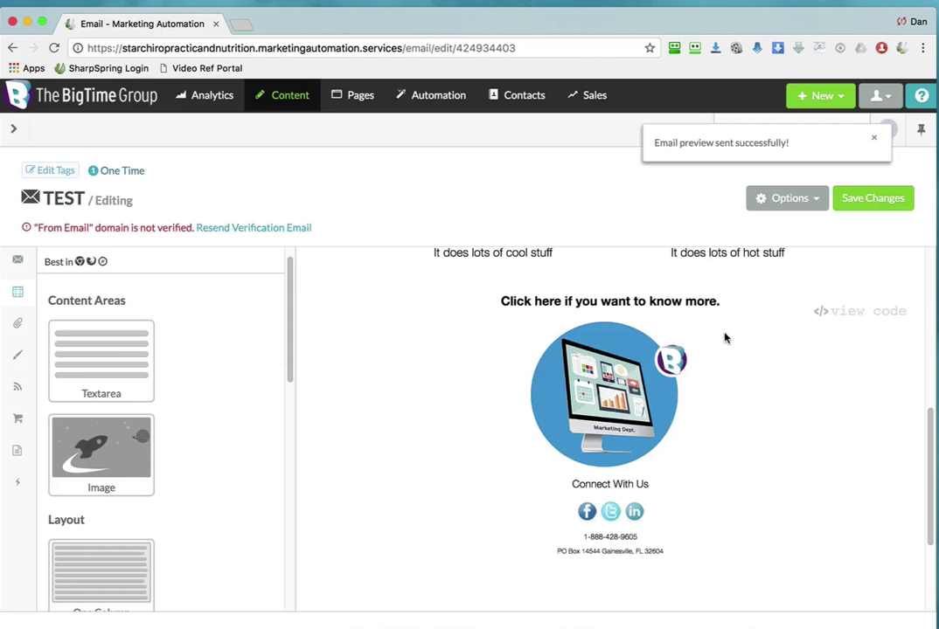
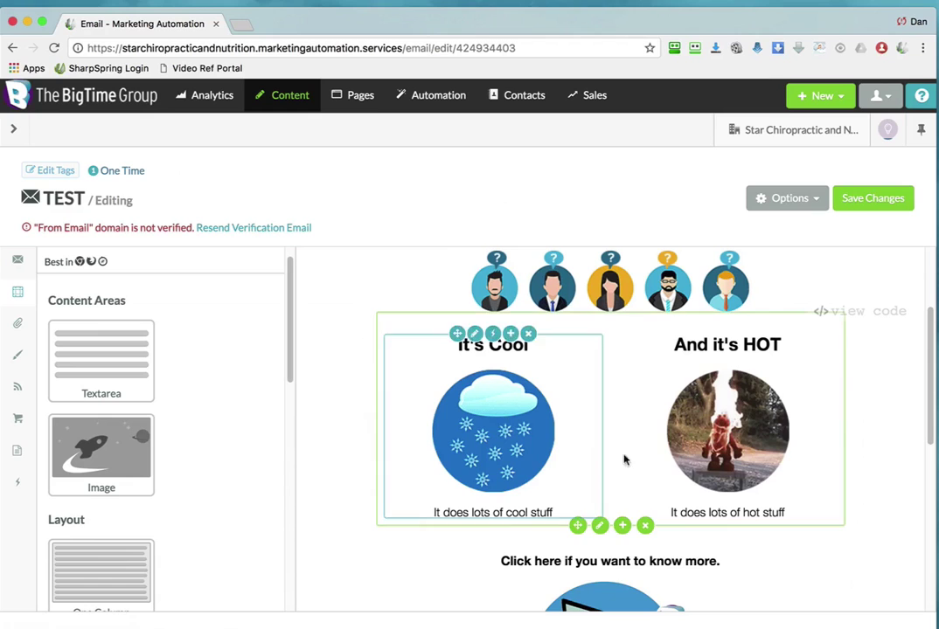
Reopen the "It's Cool" block and check the link address assigned to its image
double_click(538, 446)
left_click(685, 454)
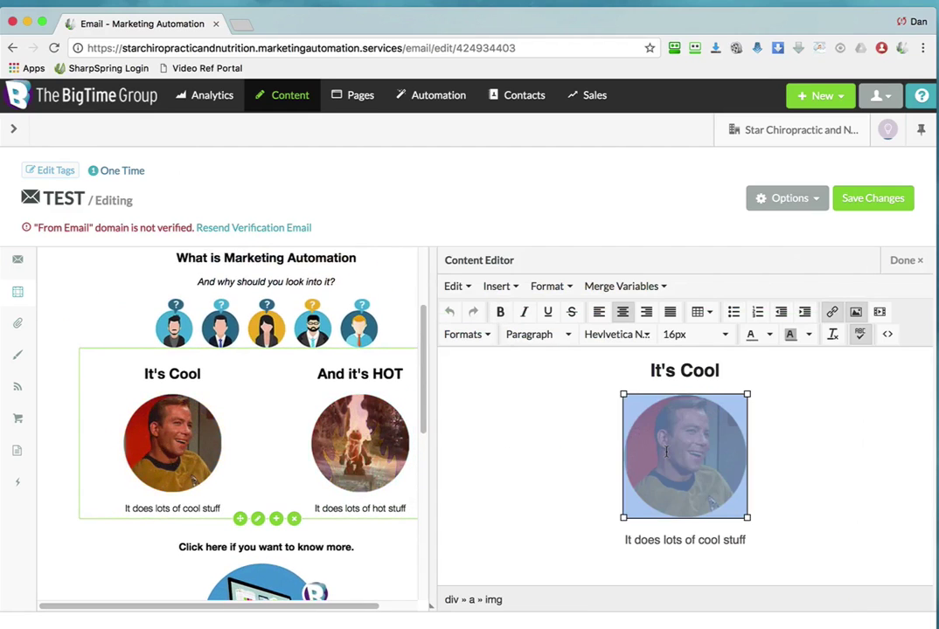
left_click(831, 312)
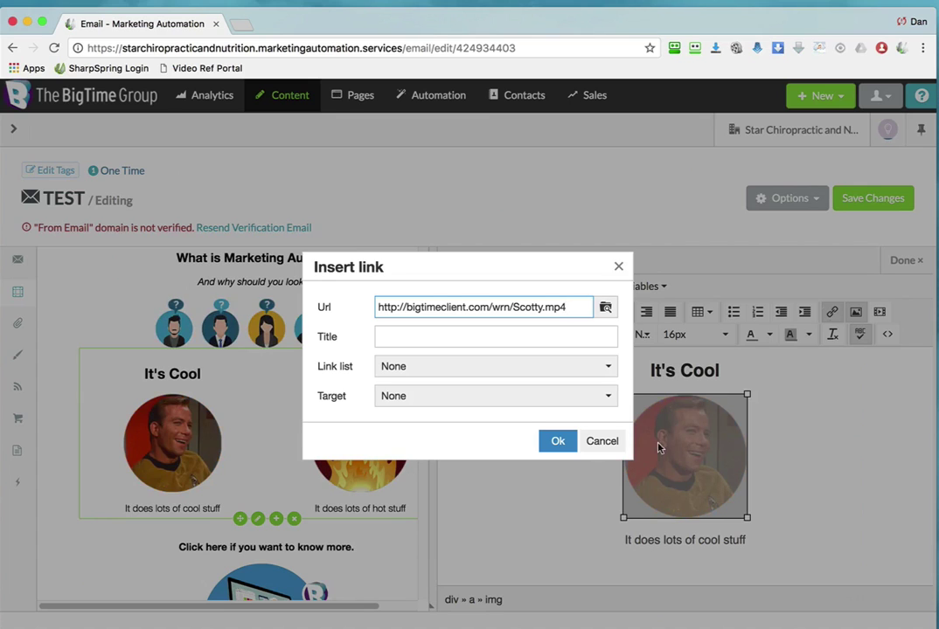
left_click(557, 441)
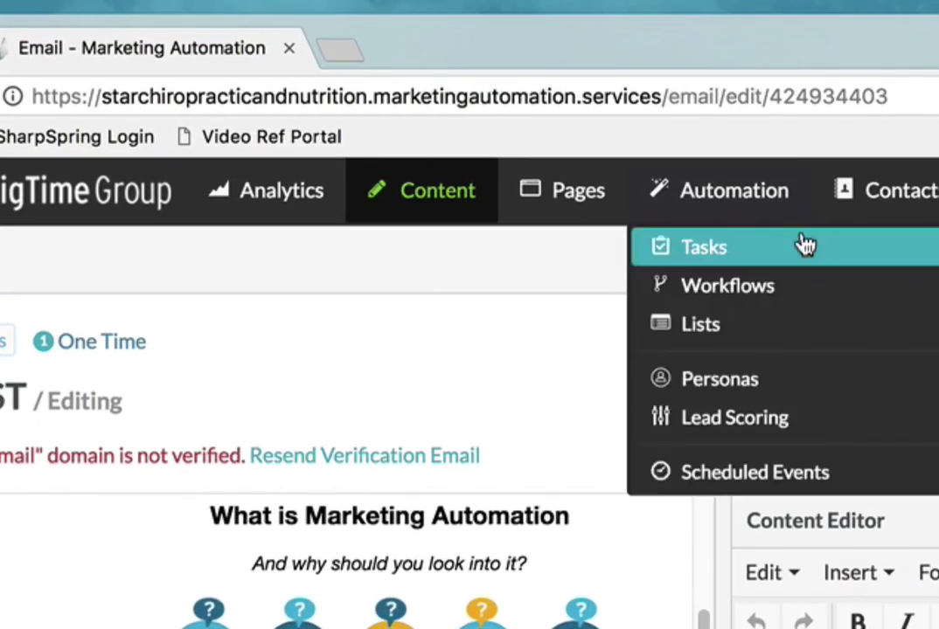
Add a trackable link named "Scotty Video Email 1" to the Scotty video in the Media Center's Videos folder
mouse_move(285, 104)
left_click(421, 329)
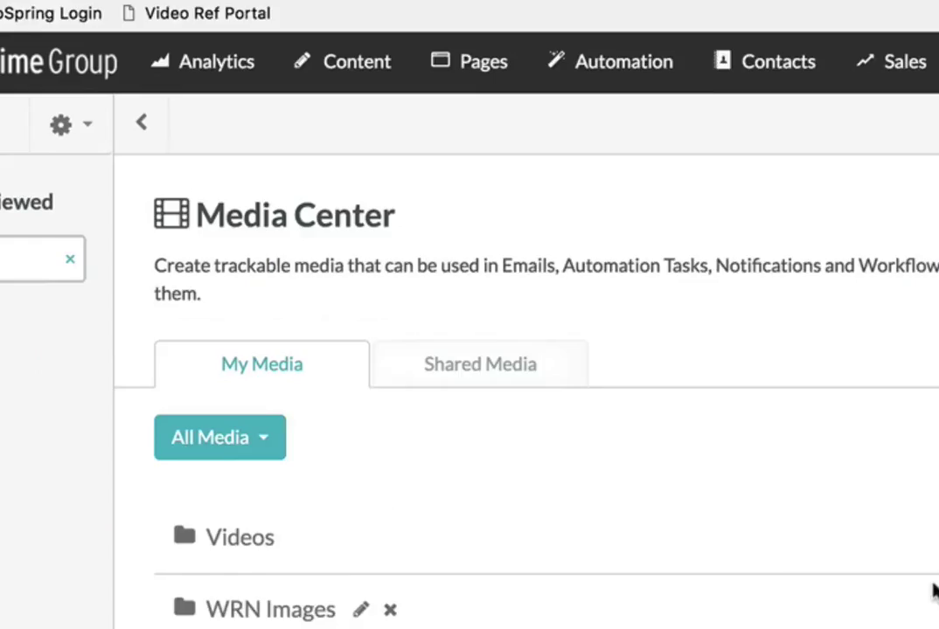
left_click(237, 537)
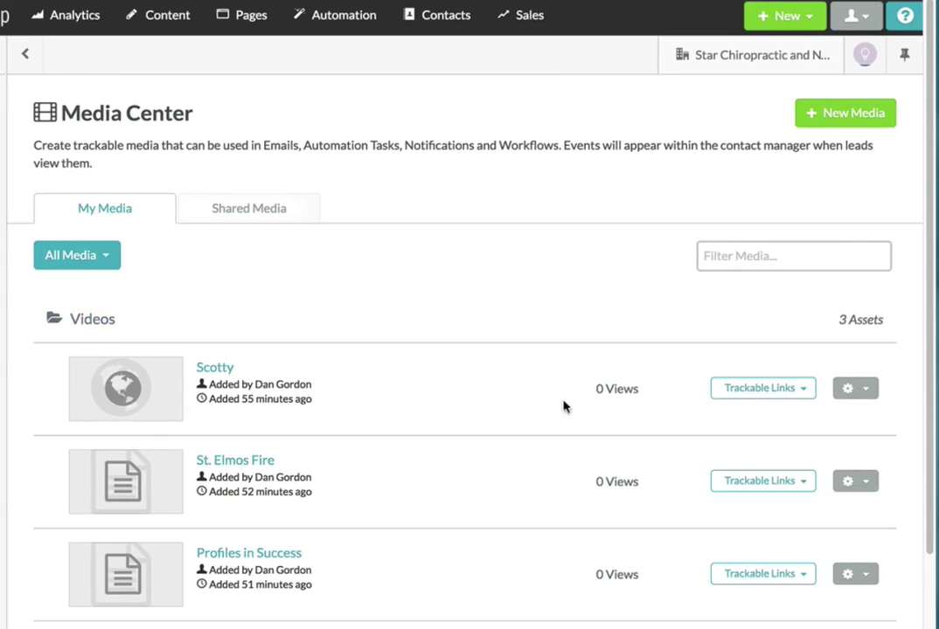
left_click(785, 395)
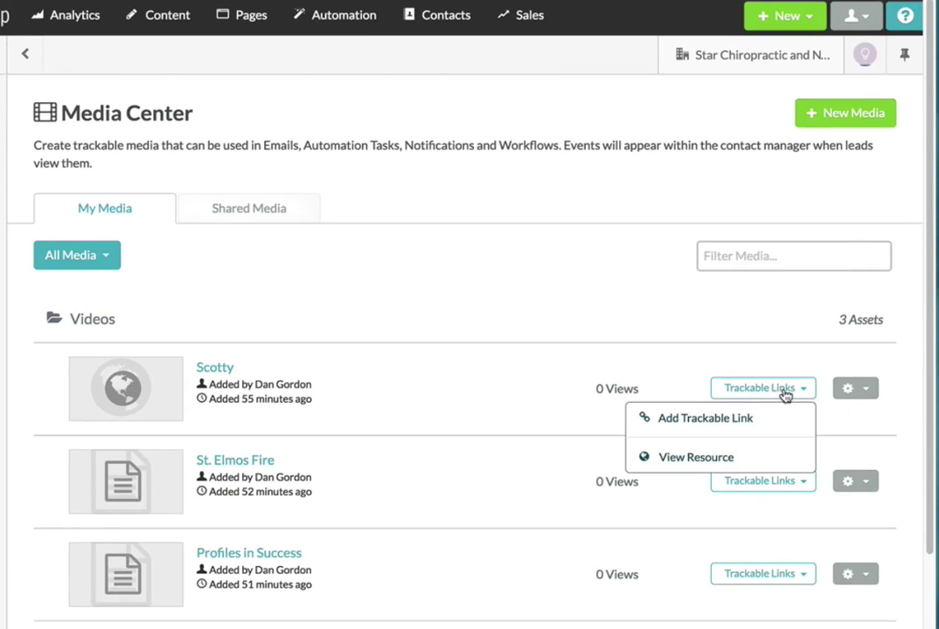
left_click(739, 421)
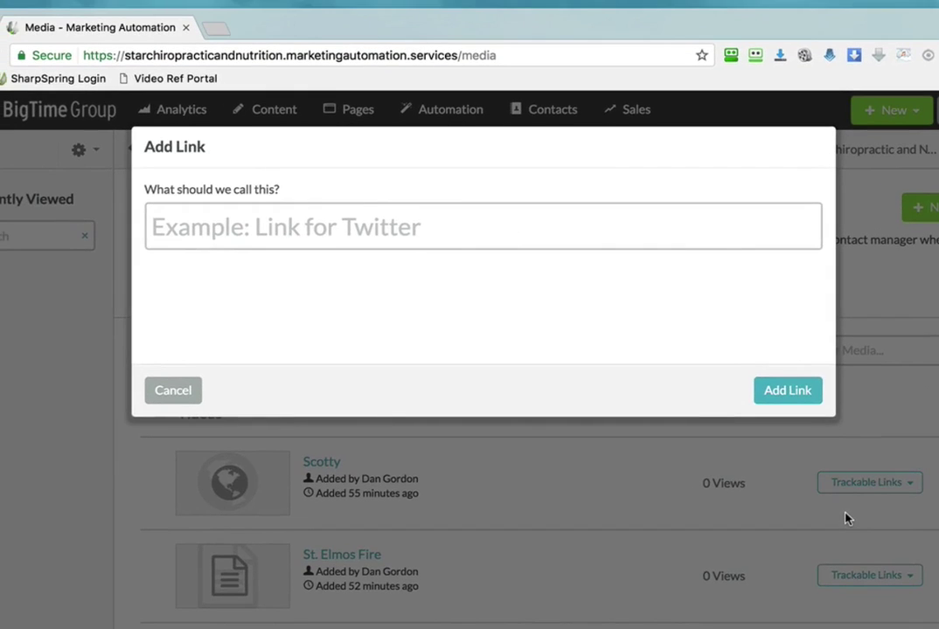
left_click(385, 220)
type("Scotty Video Email 1")
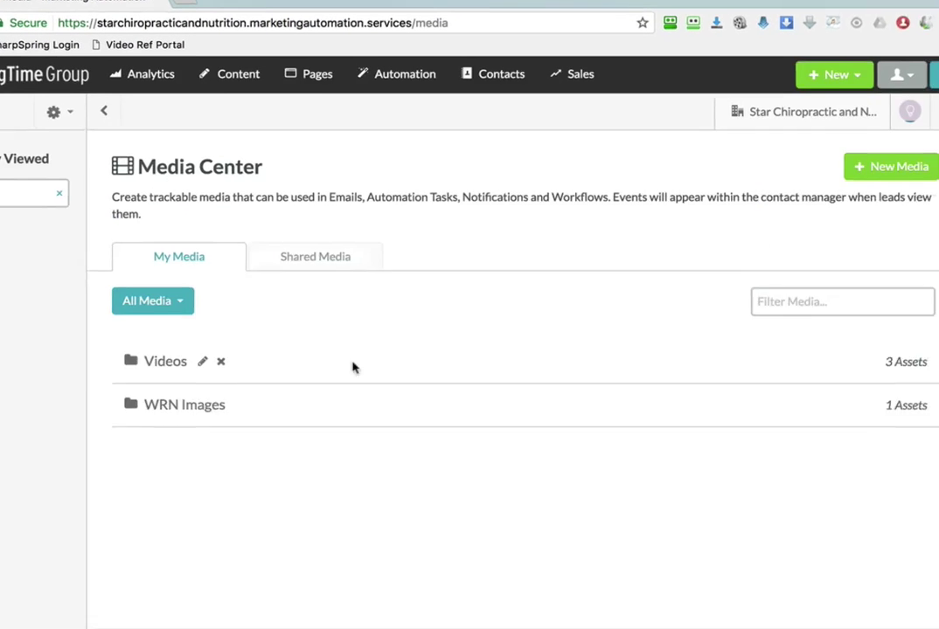
Expand the Videos folder again and copy the Scotty video's trackable link "Scotty Video Email 1"
left_click(353, 366)
left_click(904, 487)
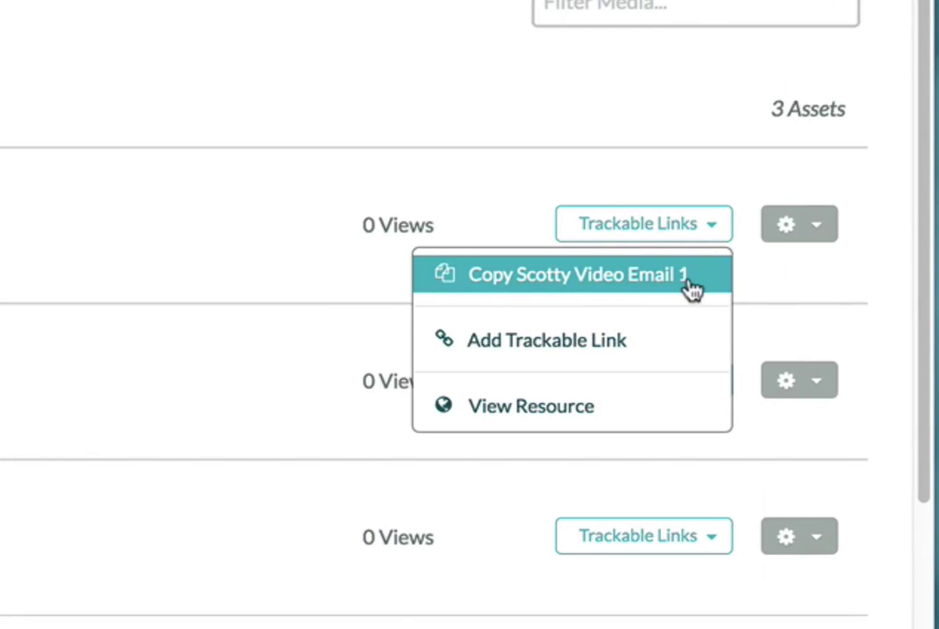
left_click(587, 274)
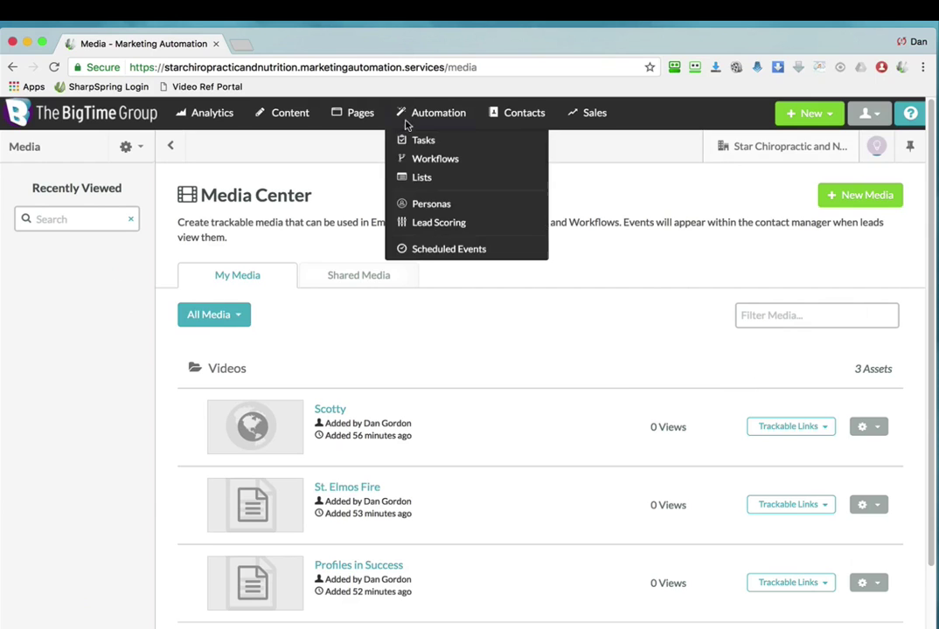
Open the TEST email for editing and select the image in its "It's Cool" block
mouse_move(293, 117)
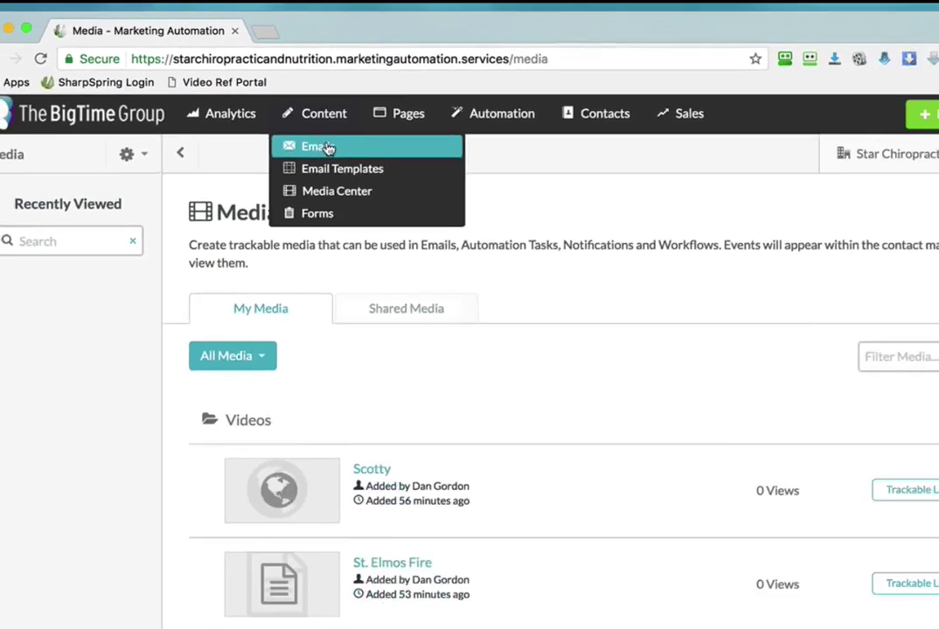
left_click(467, 213)
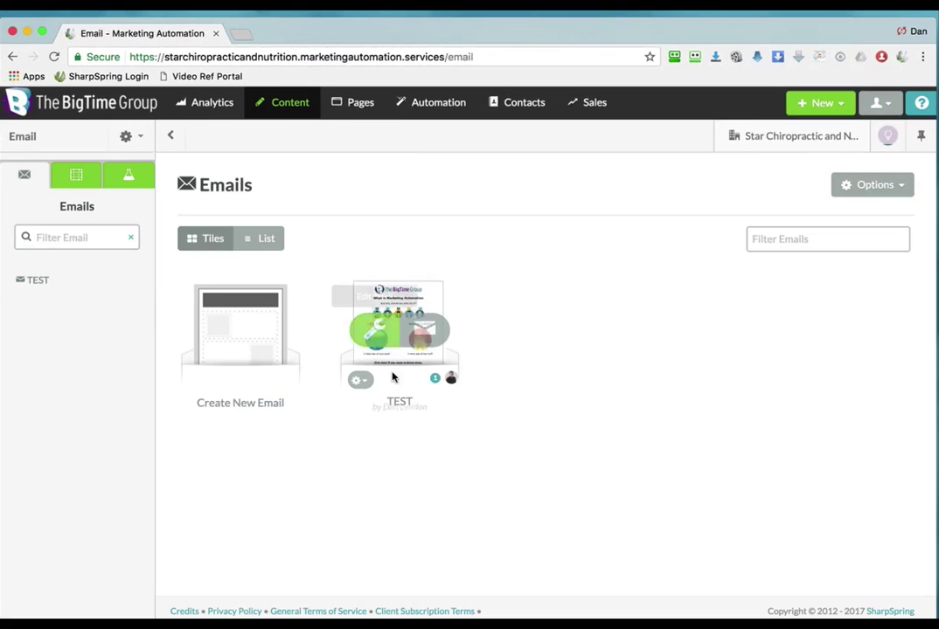
left_click(374, 329)
scroll(358, 443, "down", 3)
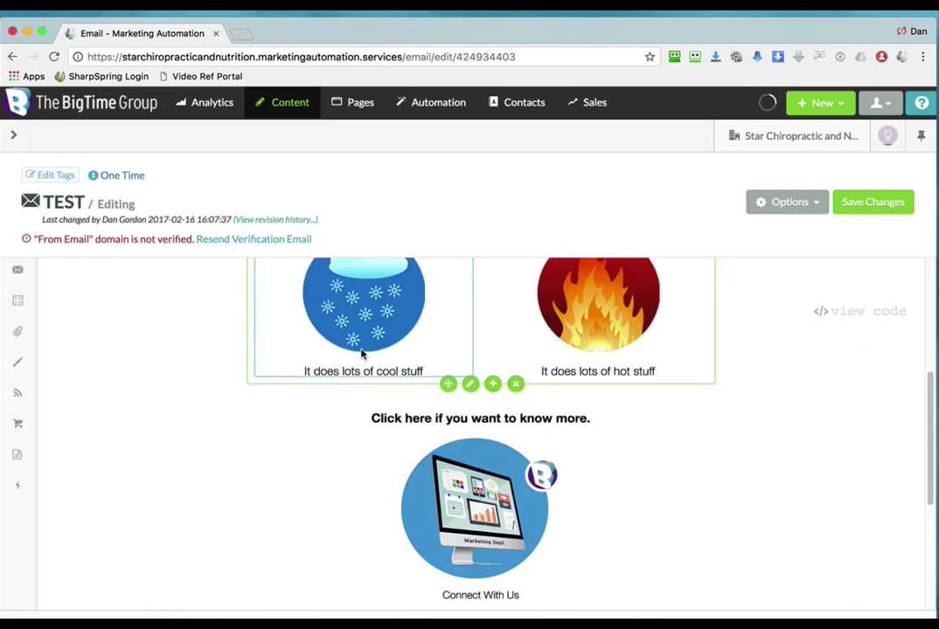
scroll(360, 353, "up", 3)
left_click(363, 429)
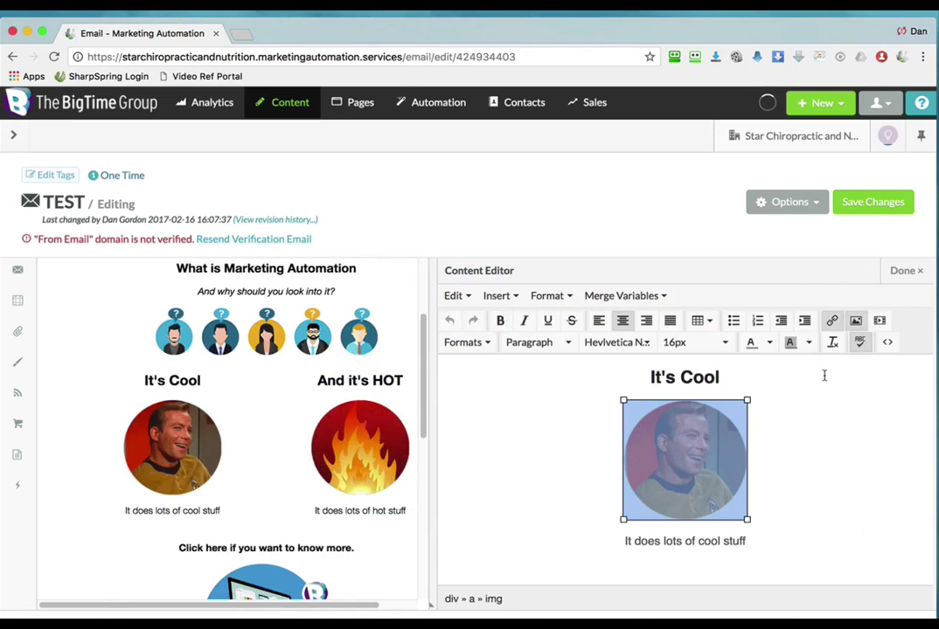
Replace the link URL of the "It's Cool" image with the copied Scotty trackable link and finish editing the block
left_click(832, 320)
triple_click(451, 308)
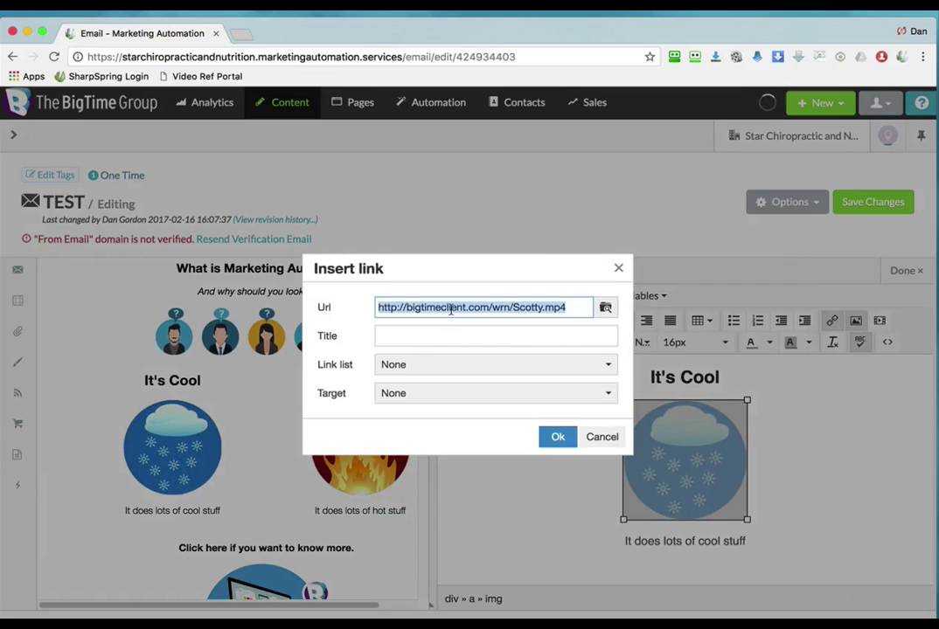
key("BackSpace")
key("super+v")
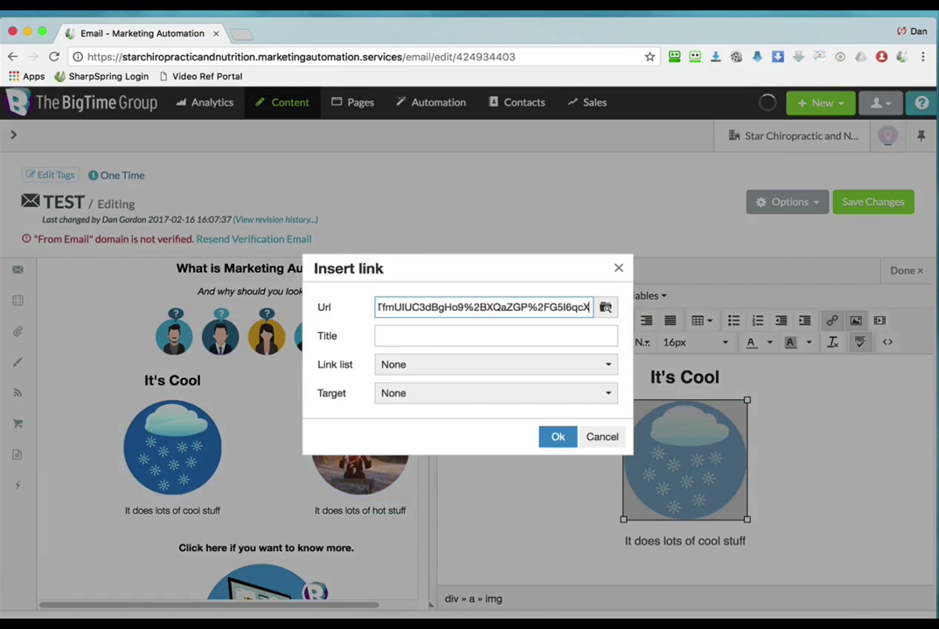
left_click(557, 438)
left_click(901, 271)
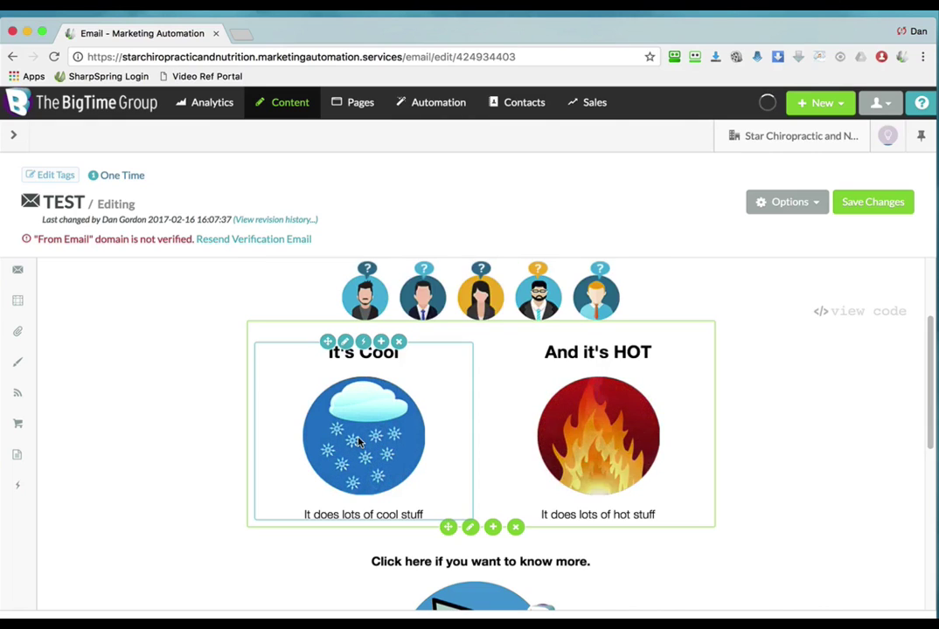
Add a trackable link named "Elmo Email Test 1" to the St. Elmos Fire video in the Media Center's Videos folder
left_click(584, 451)
left_click(684, 459)
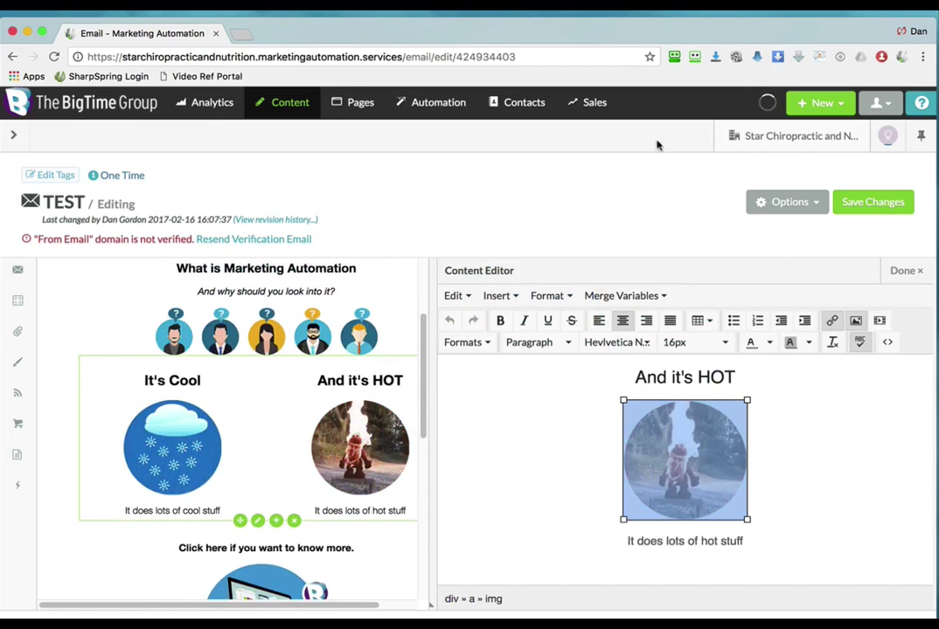
mouse_move(289, 103)
left_click(271, 165)
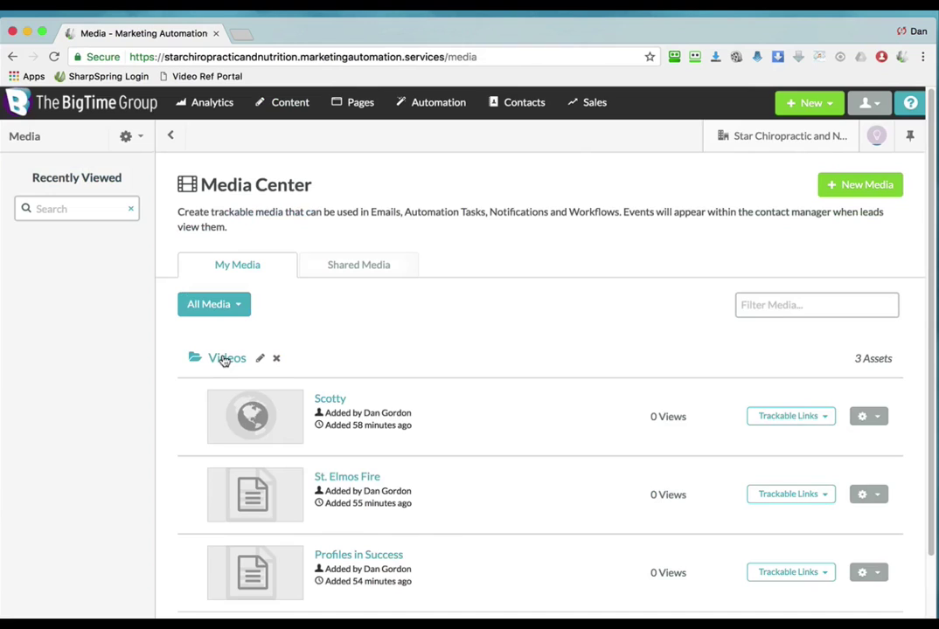
left_click(798, 496)
left_click(795, 520)
left_click(260, 201)
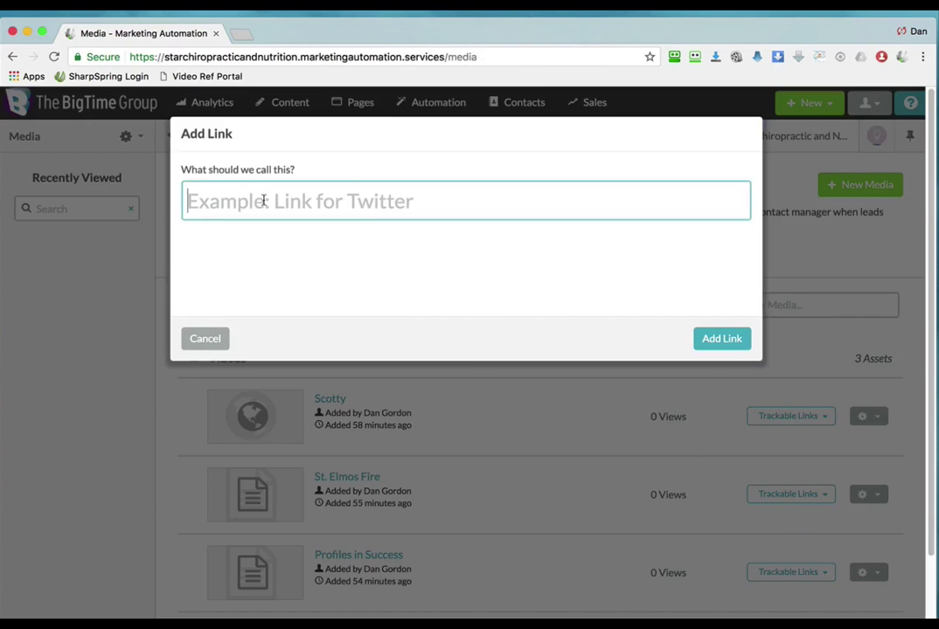
type("Elmo Email Test 1")
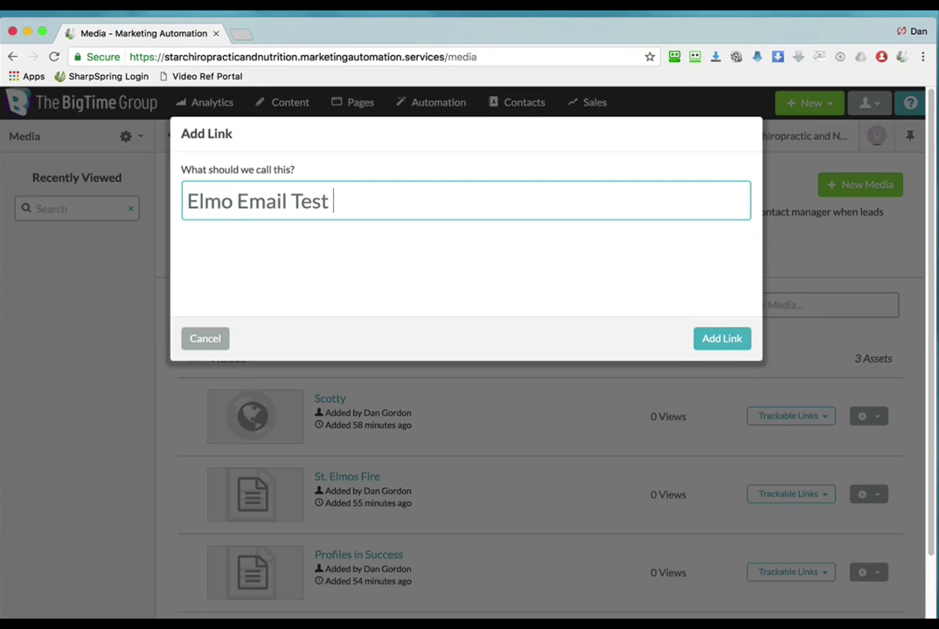
left_click(716, 334)
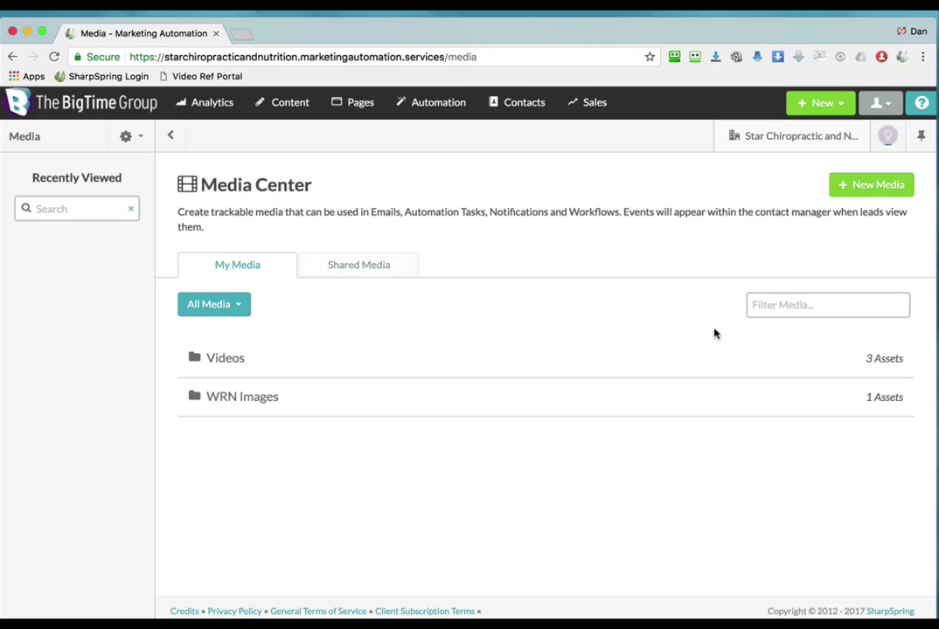
Expand the Videos folder again and copy the St. Elmos Fire video's trackable link "Elmo Email Test 1"
left_click(193, 358)
left_click(807, 497)
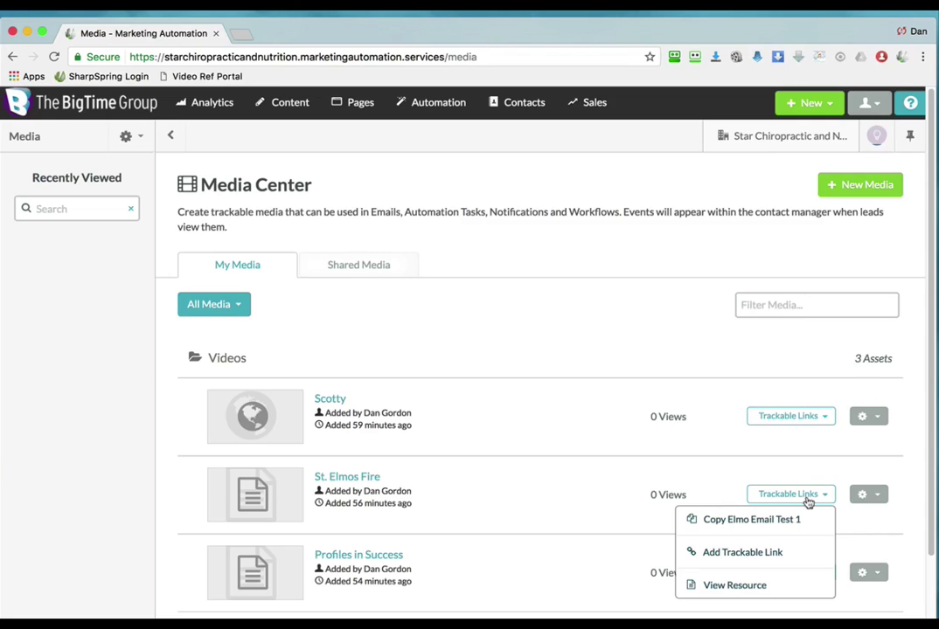
left_click(699, 519)
Return to editing the TEST email and select the image in its "And it's HOT" block
left_click(282, 103)
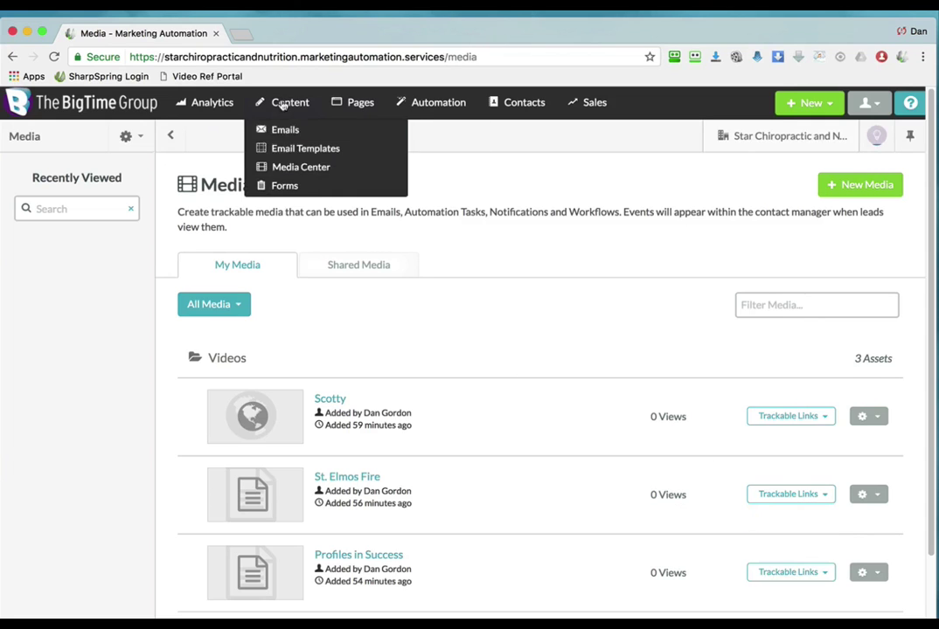
left_click(285, 129)
left_click(378, 327)
left_click(573, 547)
left_click(685, 459)
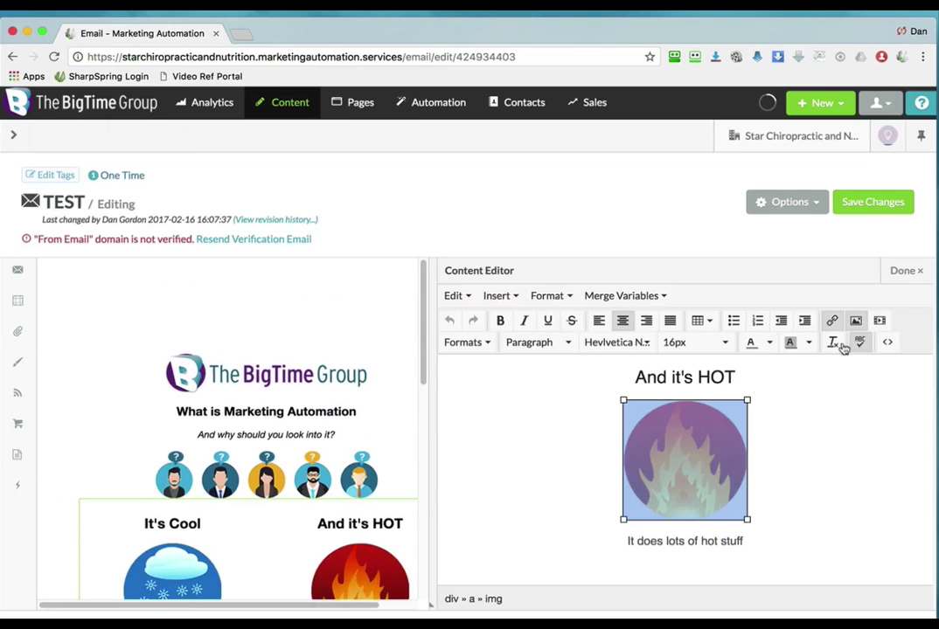
Replace the link URL of the "And it's HOT" image with the copied Elmo trackable link and save the email
left_click(833, 320)
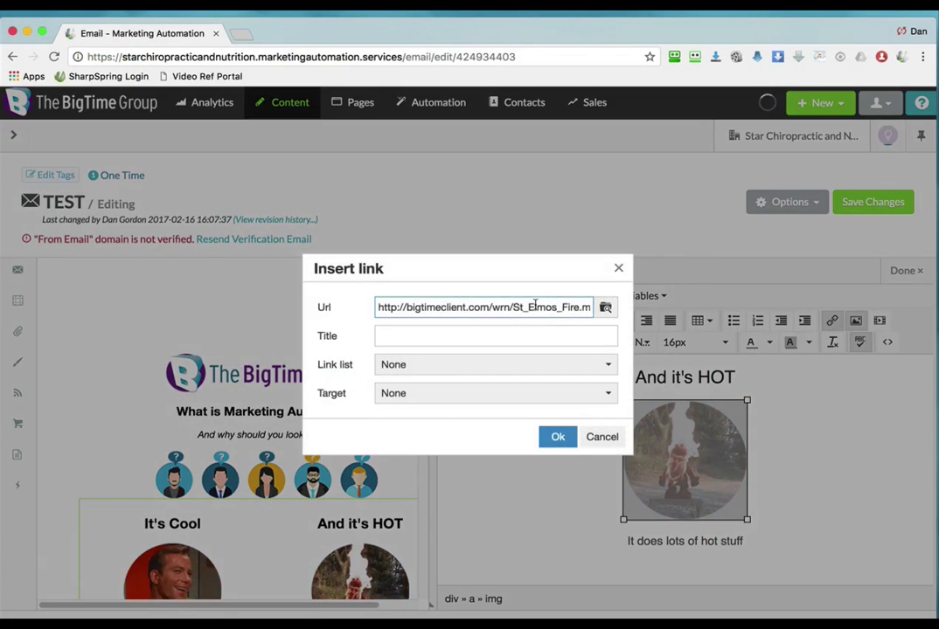
triple_click(534, 306)
key("BackSpace")
key("super+v")
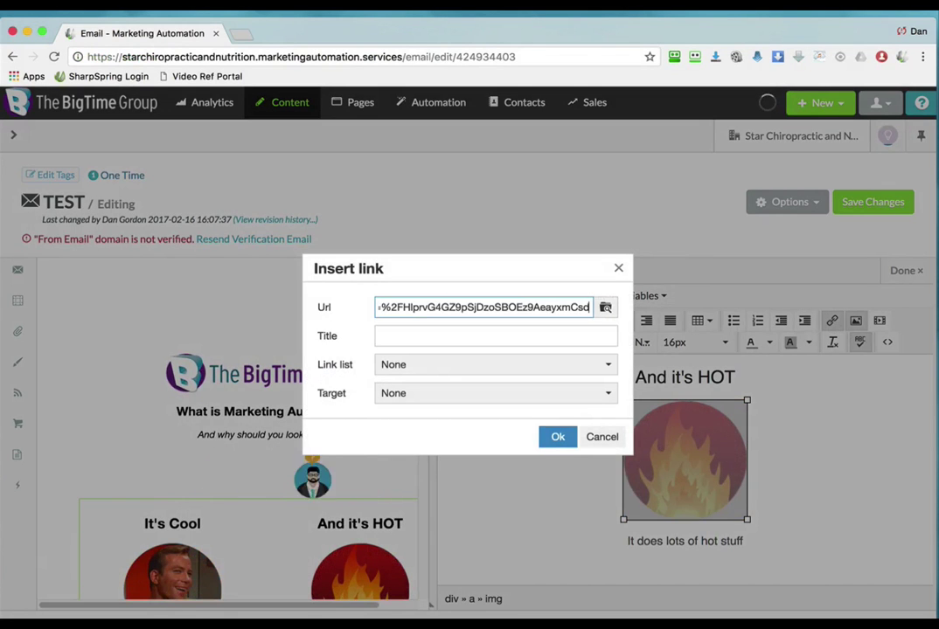
left_click(556, 437)
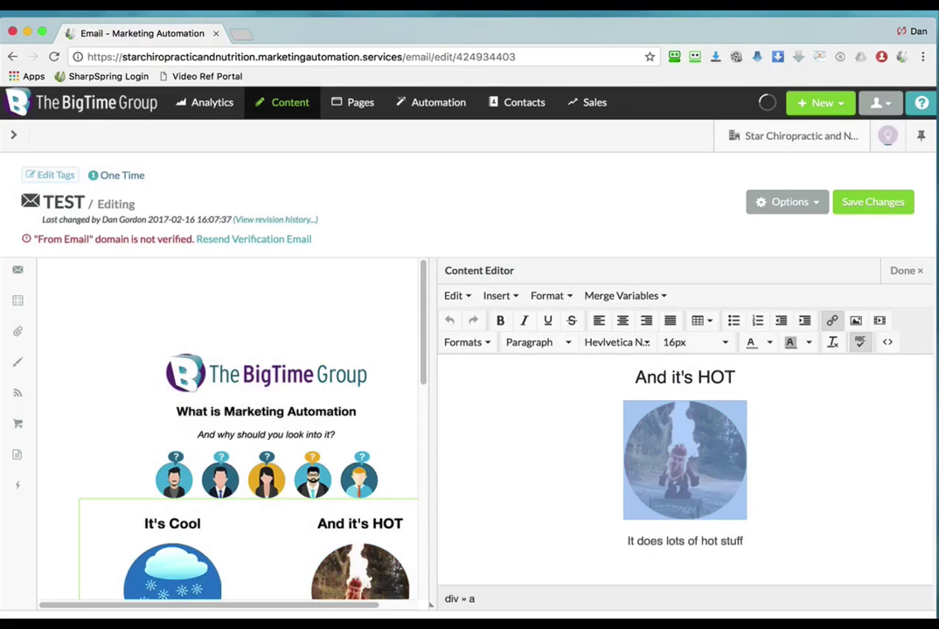
left_click(875, 208)
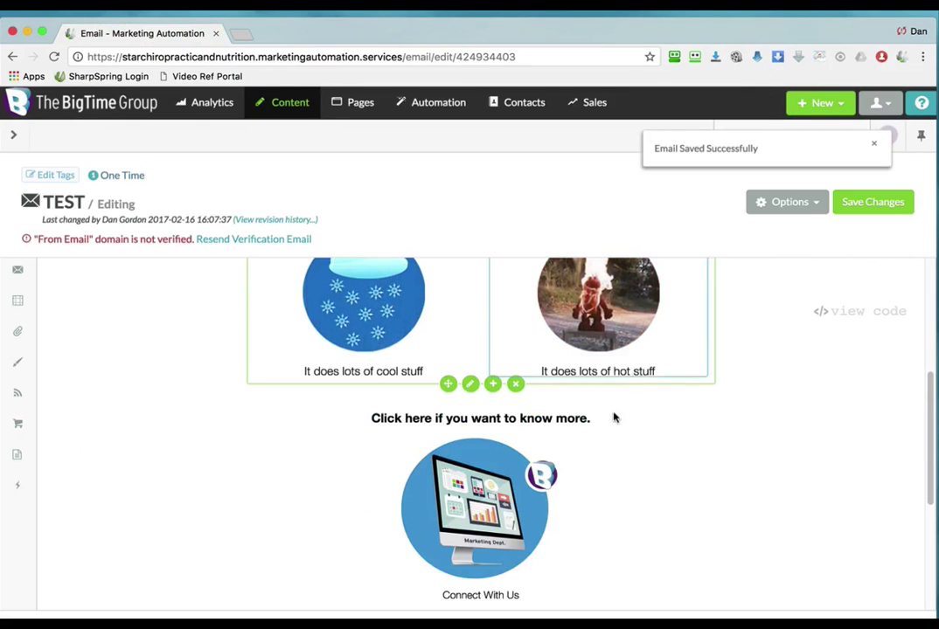
Select the image in the "Click here if you want to know more." block and check the Pilot Program sign-up page in Safari
left_click(463, 514)
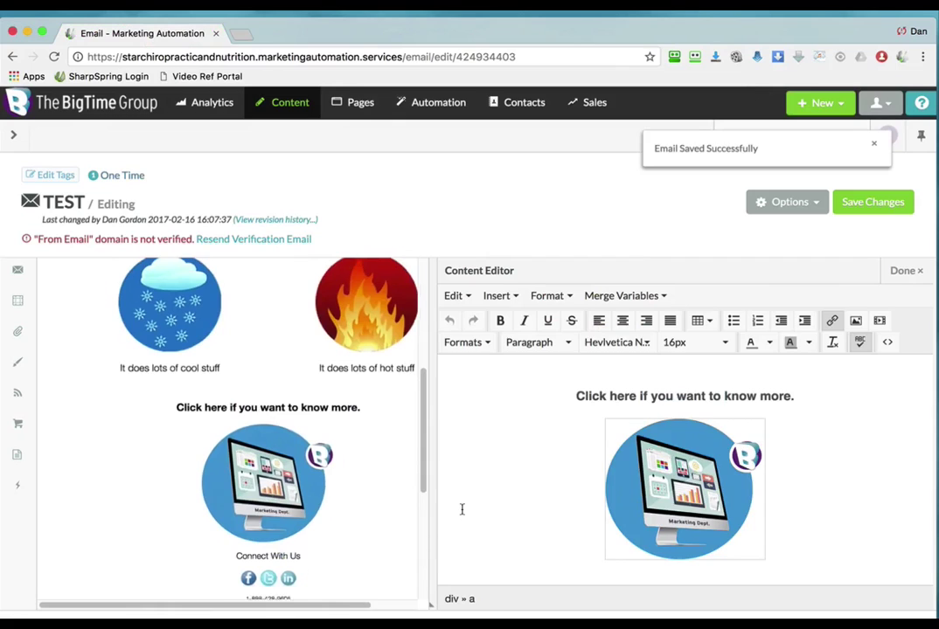
left_click(662, 490)
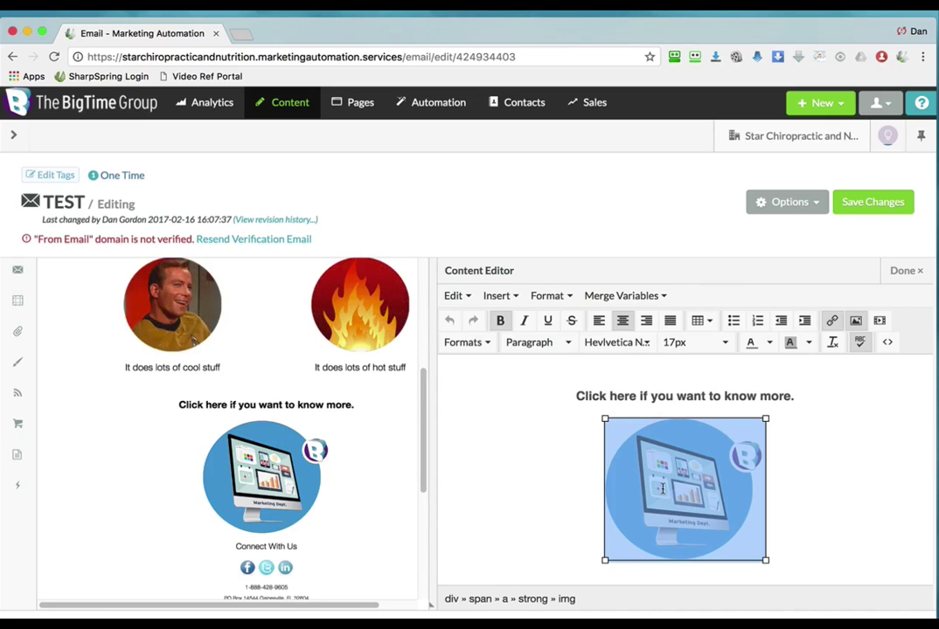
key("super+Tab")
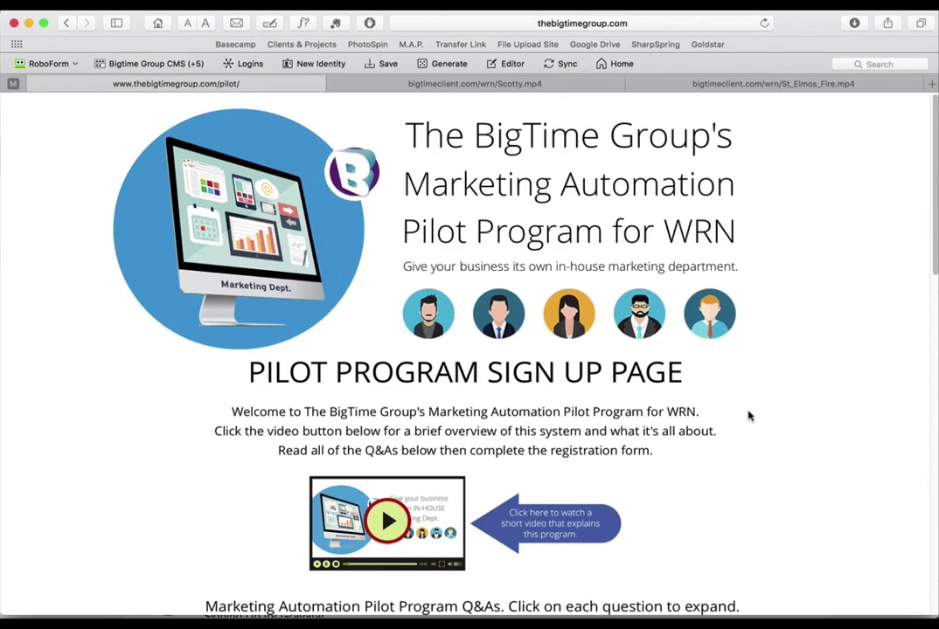
key("super+Tab")
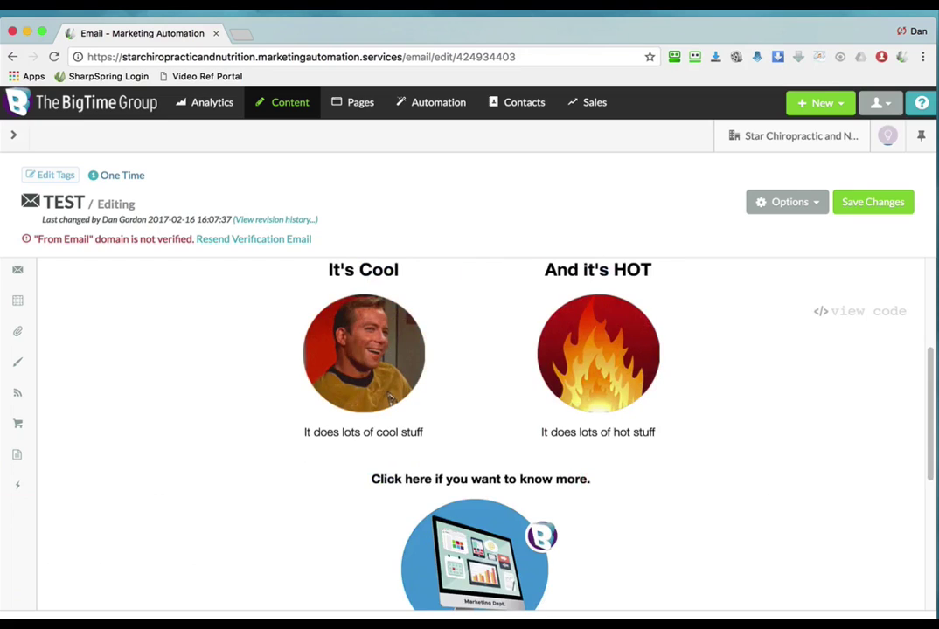